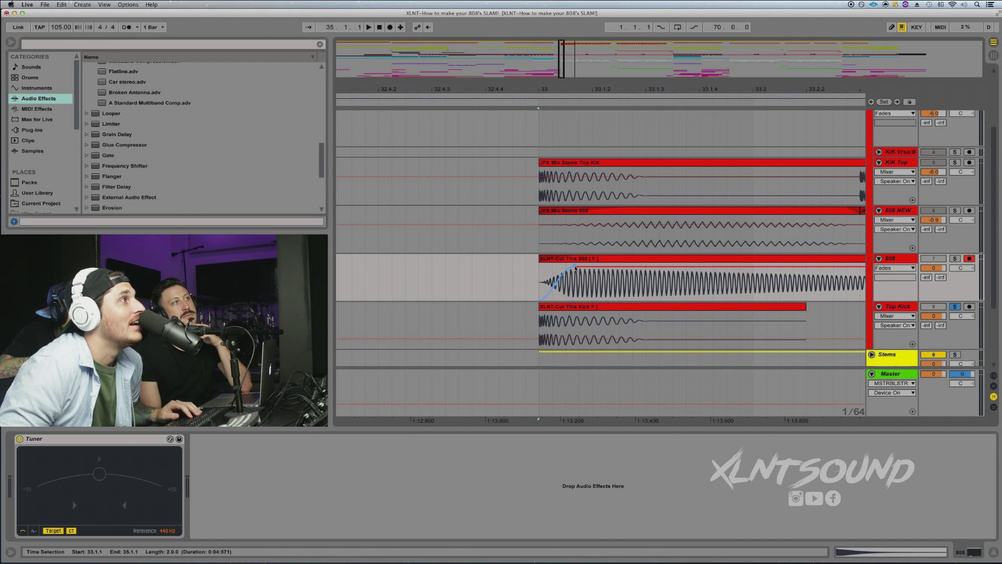
# - Solo the 808 track along with Top Kick and play both from the start of the Top Kick clip
pyautogui.click(592, 307)
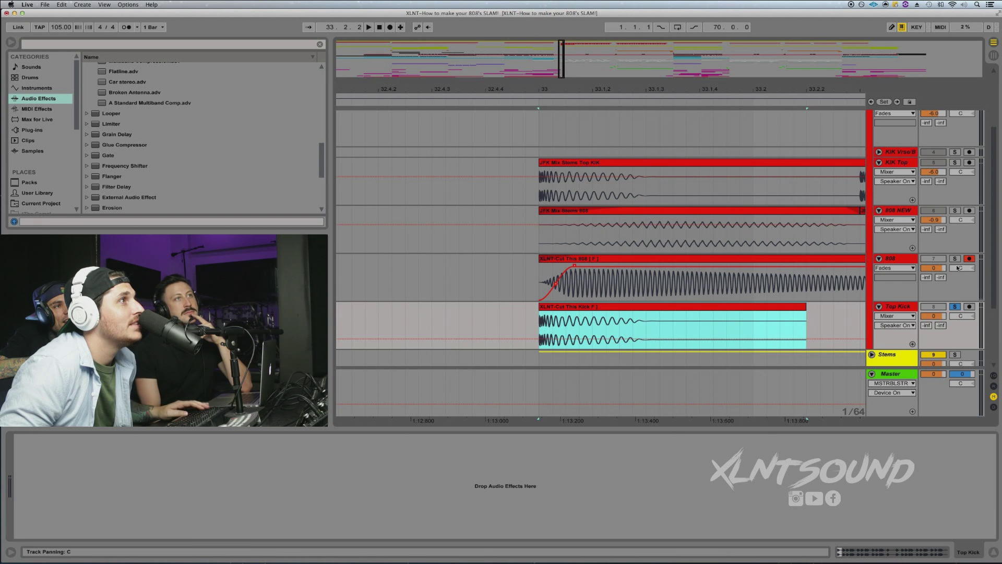
pyautogui.click(954, 259)
pyautogui.press('space')
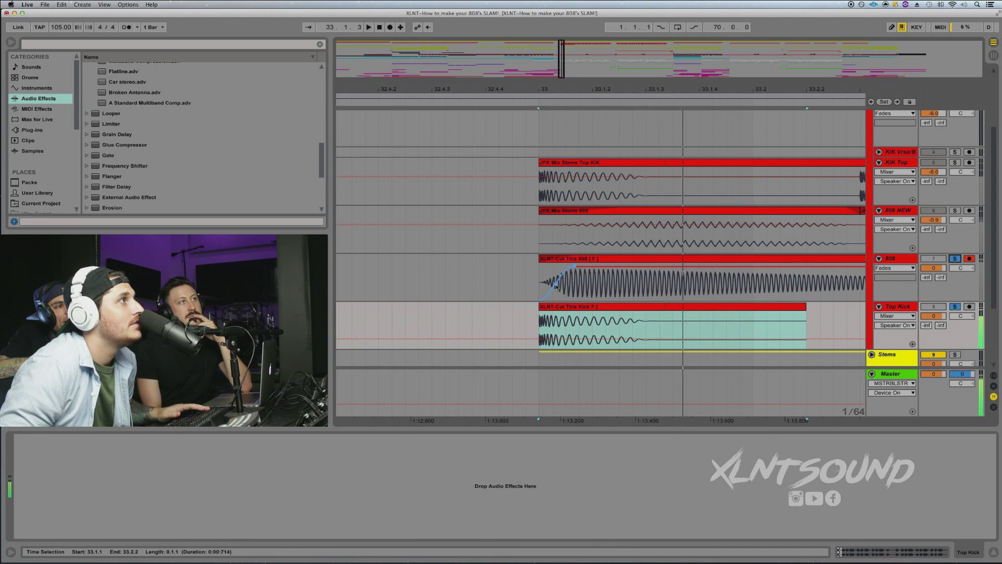
# - Lengthen and reshape the fade-in curve at the start of the 808 clip and audition it with the kick
pyautogui.click(545, 257)
pyautogui.click(544, 258)
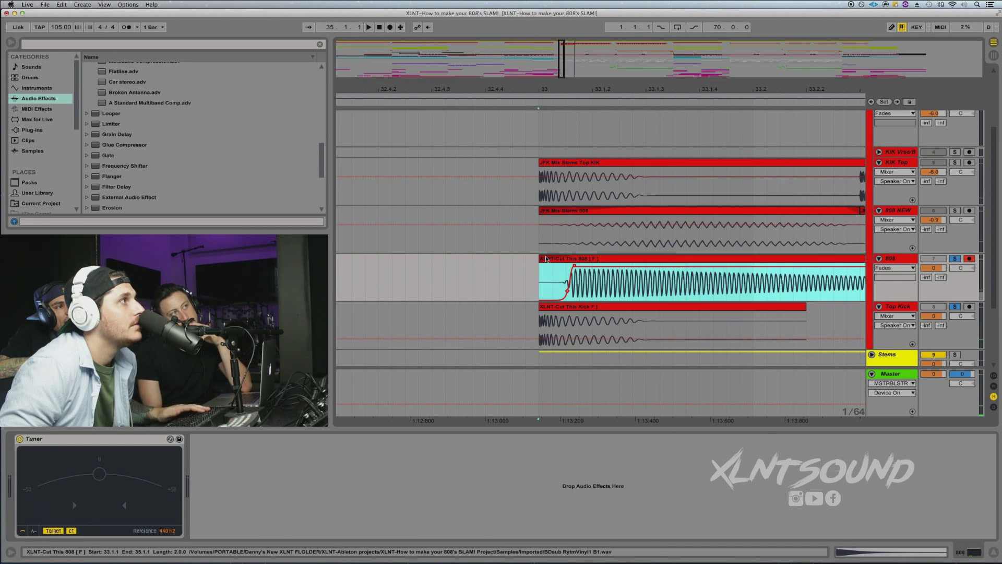
pyautogui.moveTo(584, 265)
pyautogui.mouseDown()
pyautogui.moveTo(614, 266)
pyautogui.moveTo(586, 285)
pyautogui.mouseUp()
pyautogui.press('space')
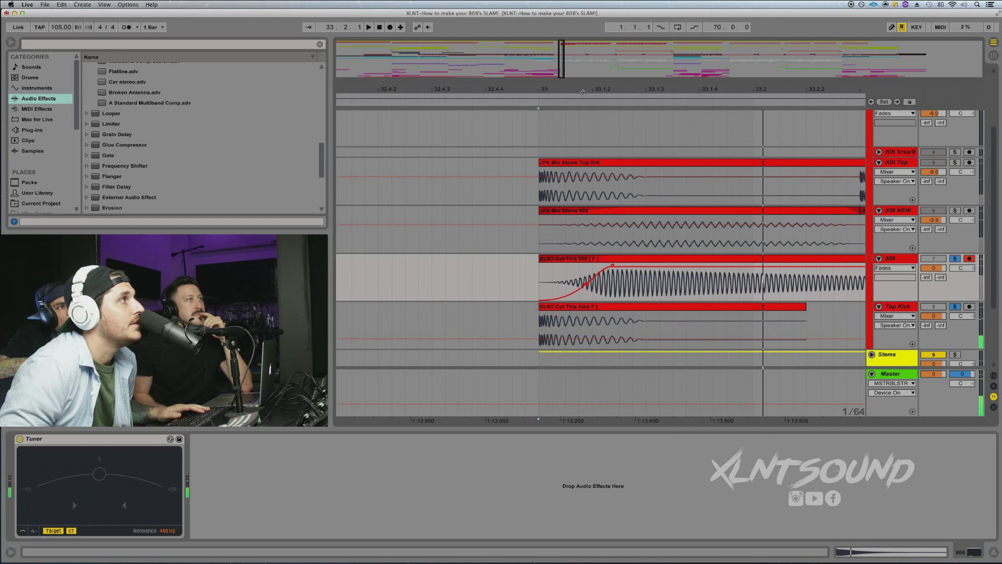
pyautogui.moveTo(584, 96); pyautogui.dragTo(571, 84)
pyautogui.click(586, 259)
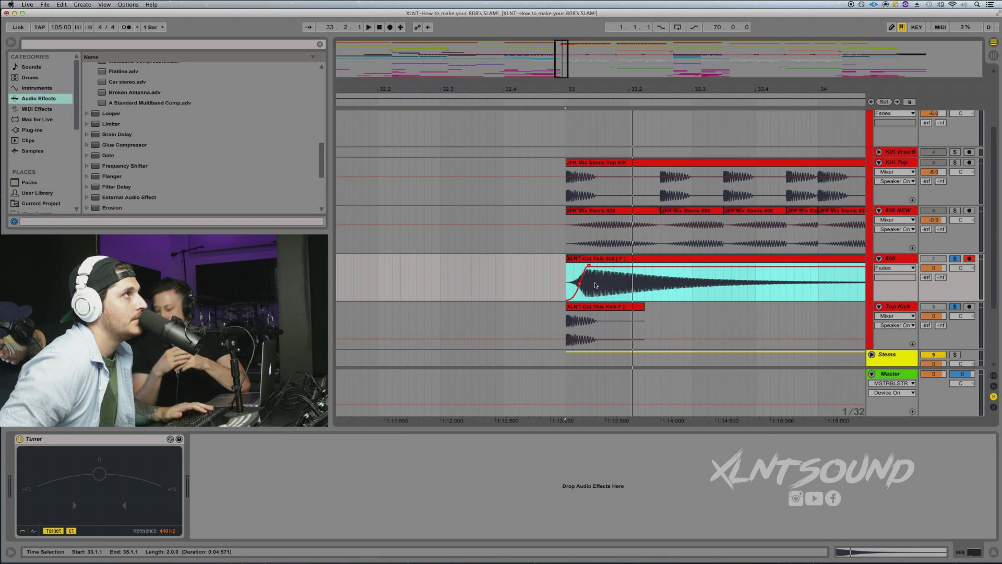
pyautogui.moveTo(580, 91); pyautogui.dragTo(580, 286)
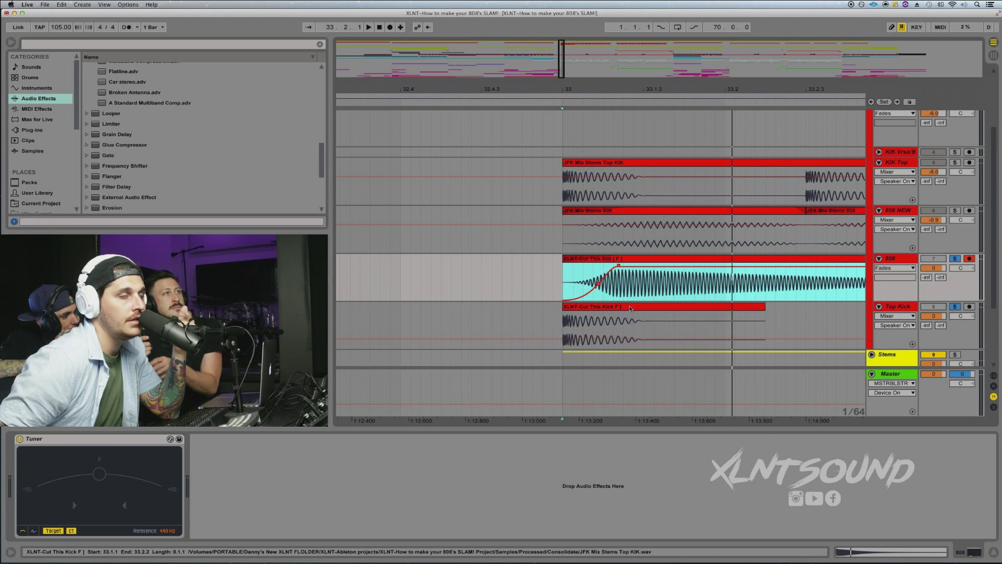
# - Search the audio effects for "eq" and add EQ Eight to the 808 track after the Tuner
pyautogui.click(630, 308)
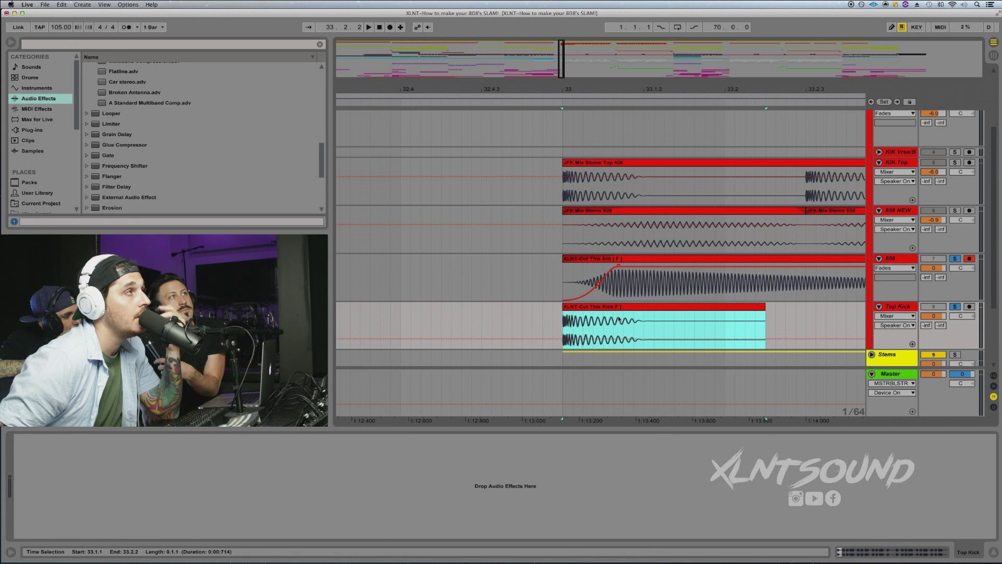
pyautogui.scroll(-3, 595, 136)
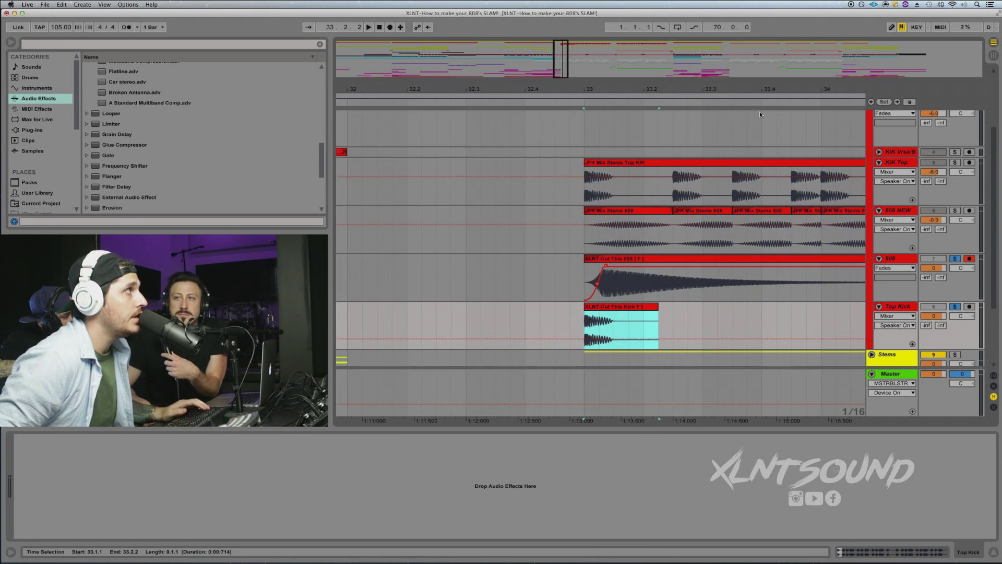
pyautogui.click(114, 44)
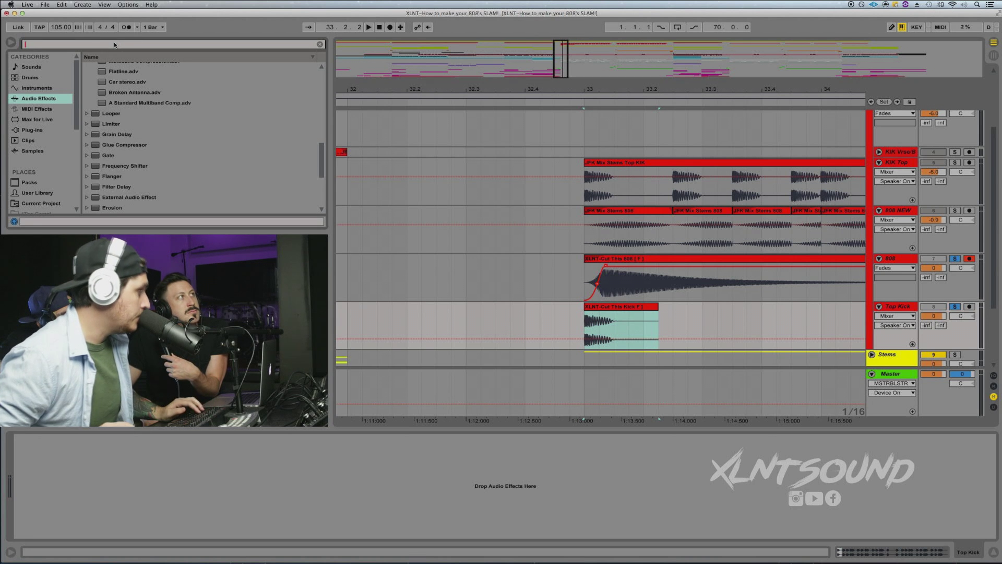
pyautogui.write('eq')
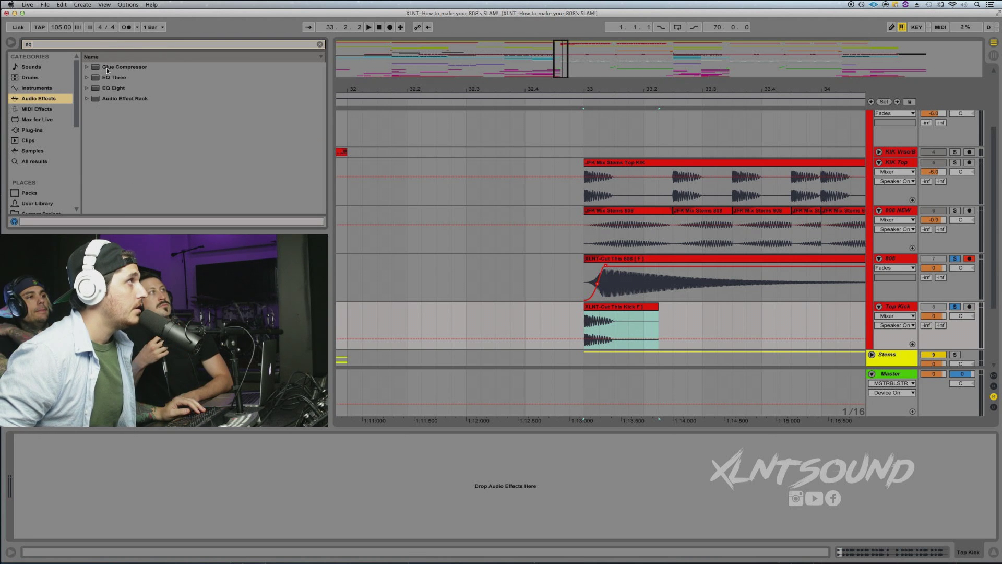
pyautogui.moveTo(100, 89); pyautogui.dragTo(648, 280)
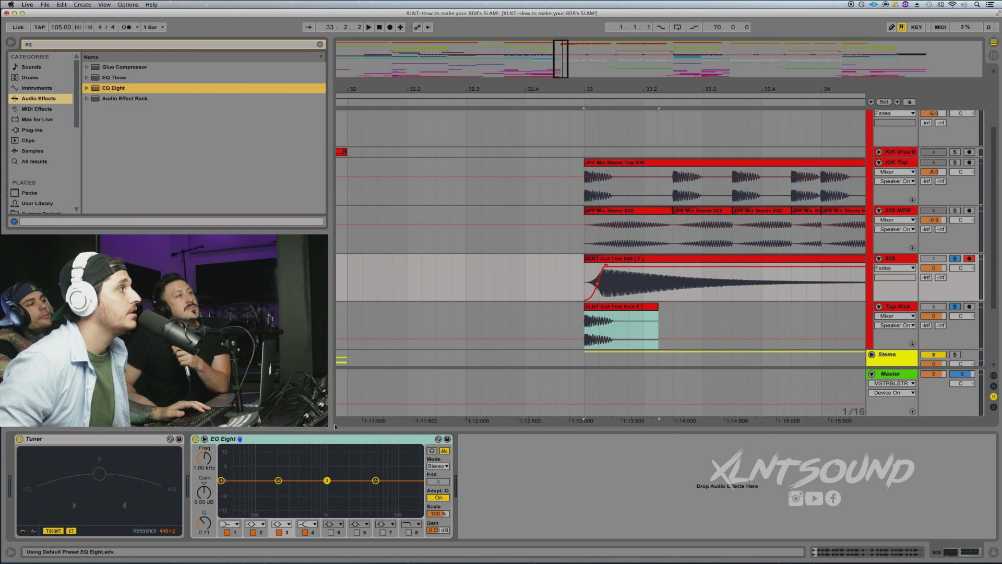
# - Expand the EQ Eight on the 808 track into its large spectrum display
pyautogui.click(302, 440)
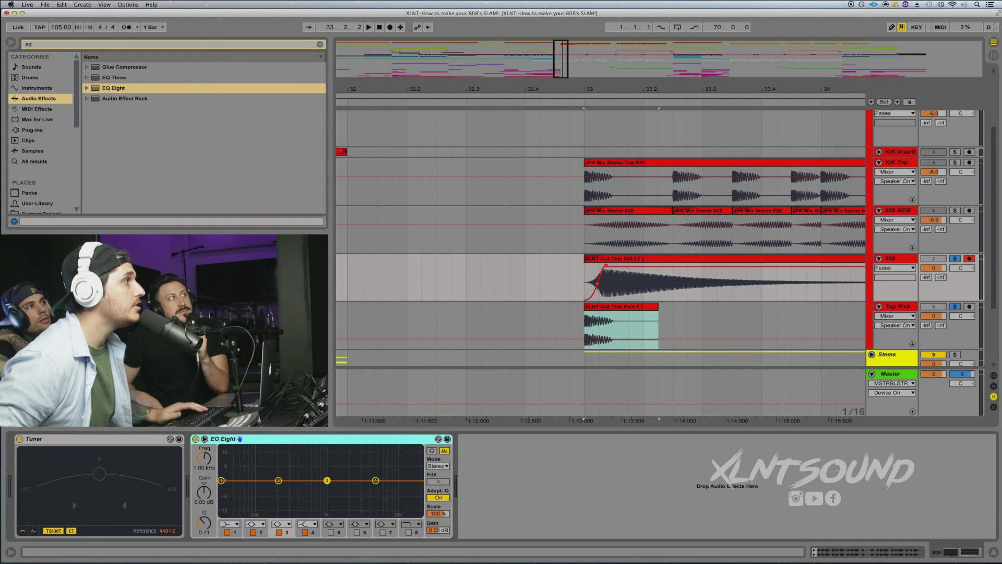
pyautogui.press('Delete')
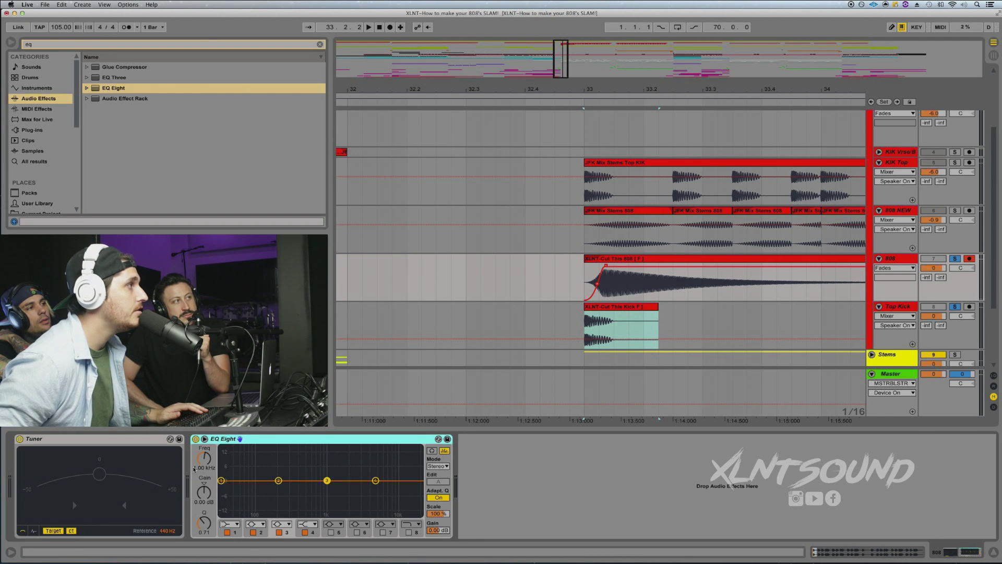
pyautogui.press('super+z')
pyautogui.click(432, 450)
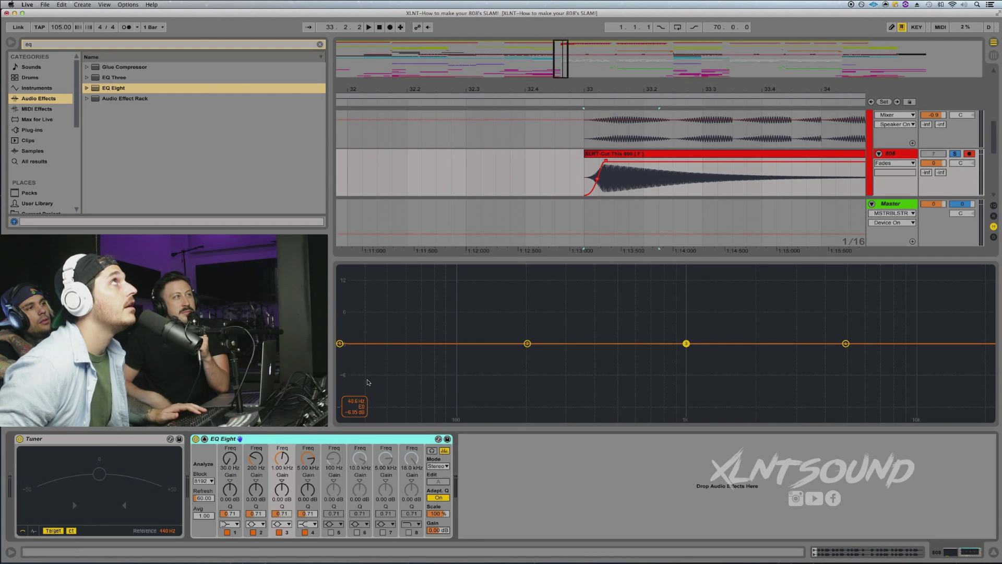
# - Play the 808 several times and examine its frequency content in the EQ Eight spectrum
pyautogui.press('space')
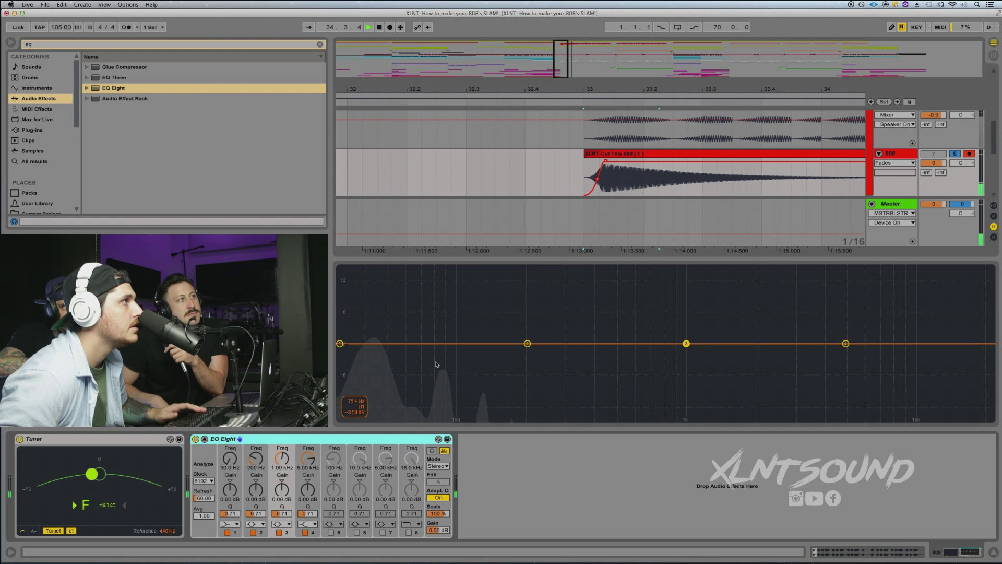
pyautogui.press('space')
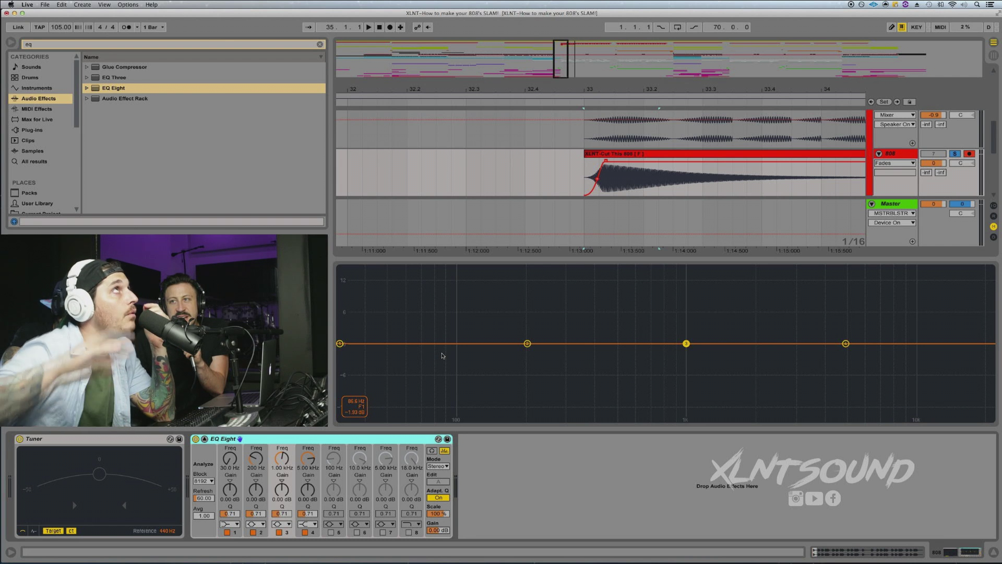
pyautogui.press('space')
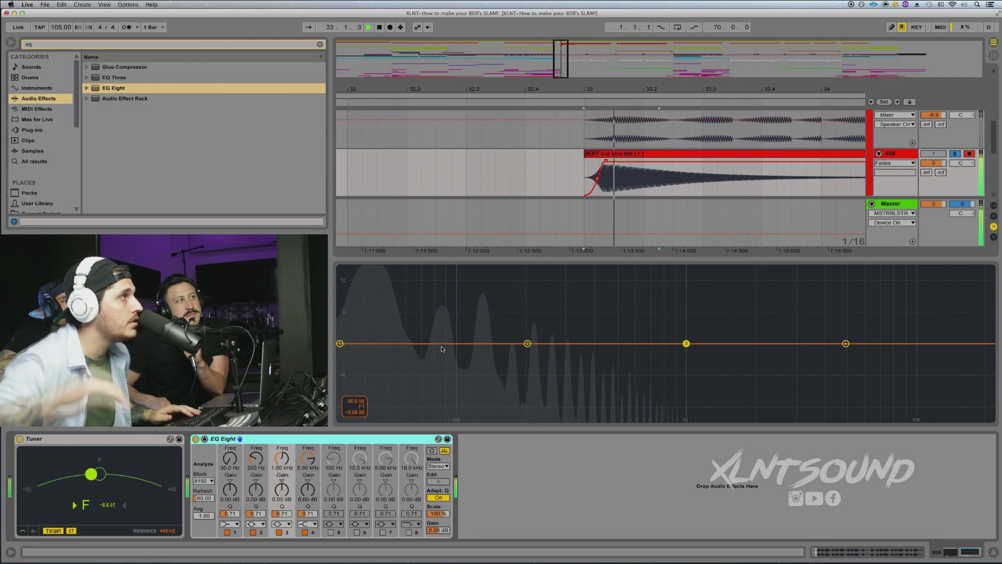
pyautogui.press('space')
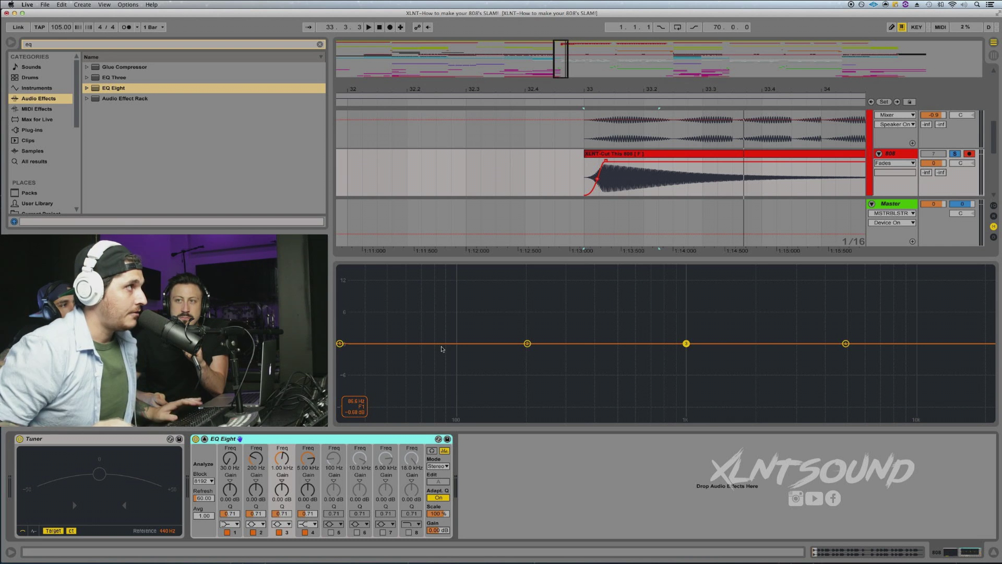
pyautogui.press('space')
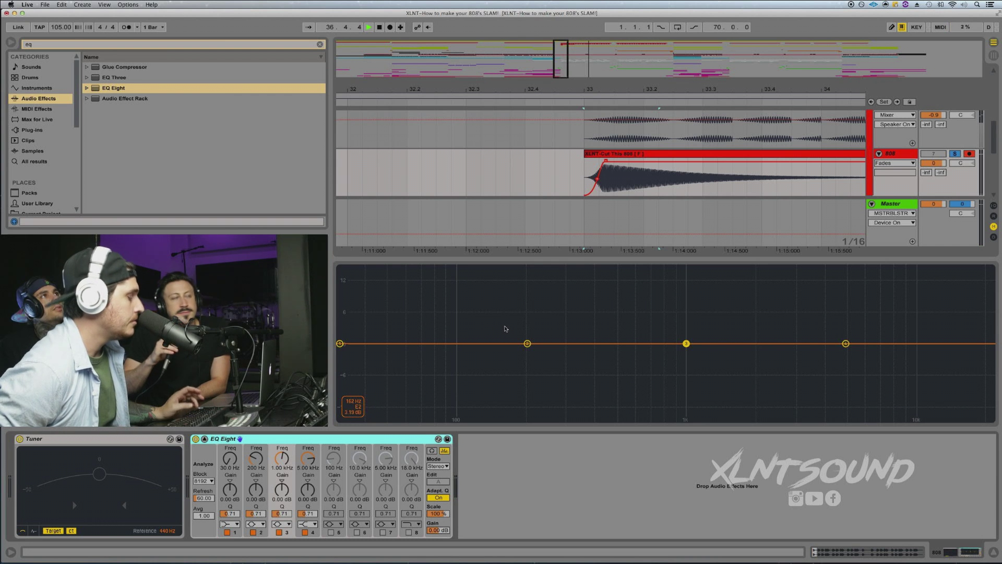
# - Switch to the kick's clip view and replay the soloed 808 and Top Kick together to judge how they combine
pyautogui.hotkey('shift', 'Tab')
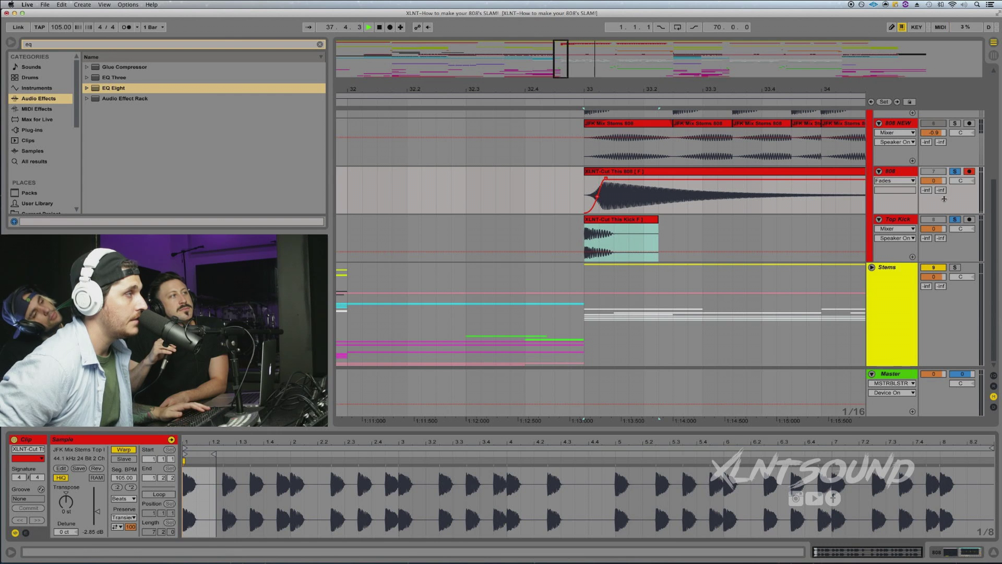
pyautogui.press('space')
pyautogui.press('space')
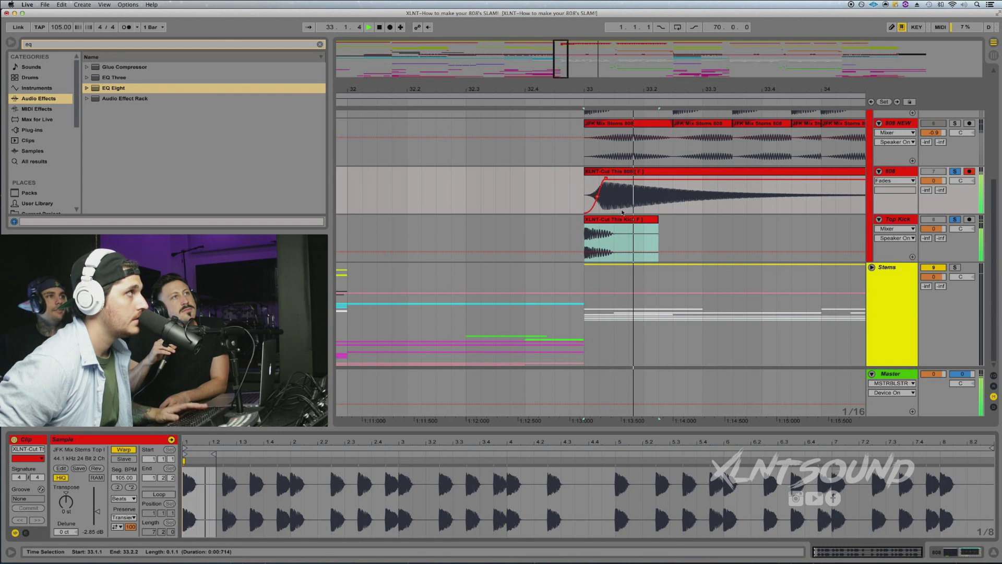
pyautogui.press('space')
pyautogui.press('space')
pyautogui.press('space')
pyautogui.press('space')
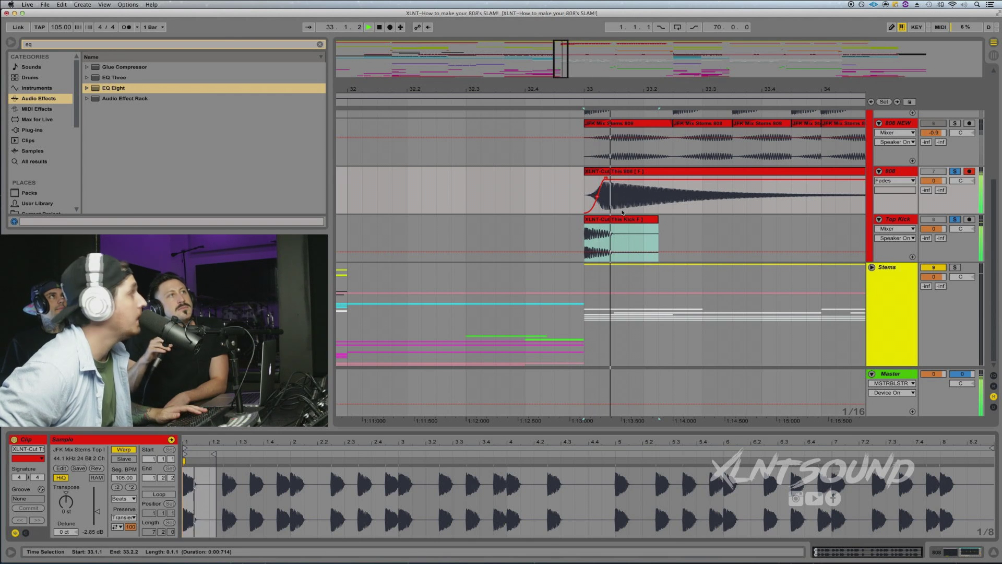
pyautogui.press('space')
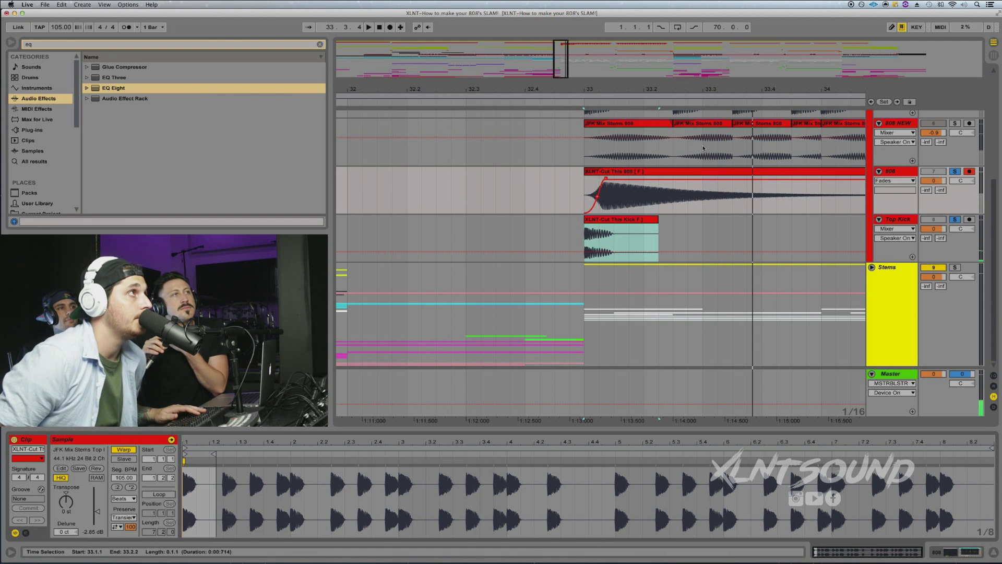
# - Turn off the 808 track's solo and play the arrangement from 31.3.1 into the original kick and 808 section
pyautogui.moveTo(623, 89); pyautogui.dragTo(622, 60)
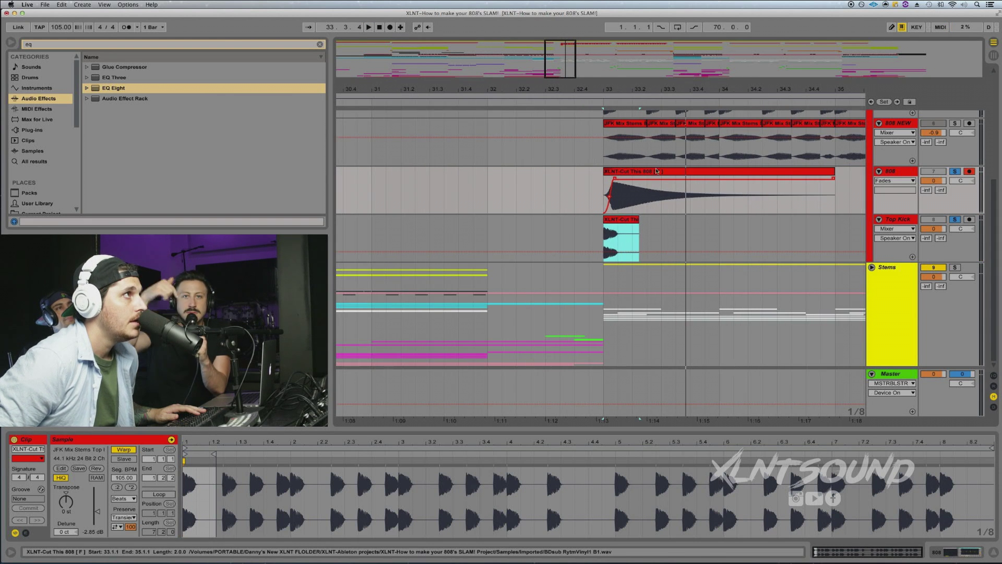
pyautogui.scroll(6, 695, 179)
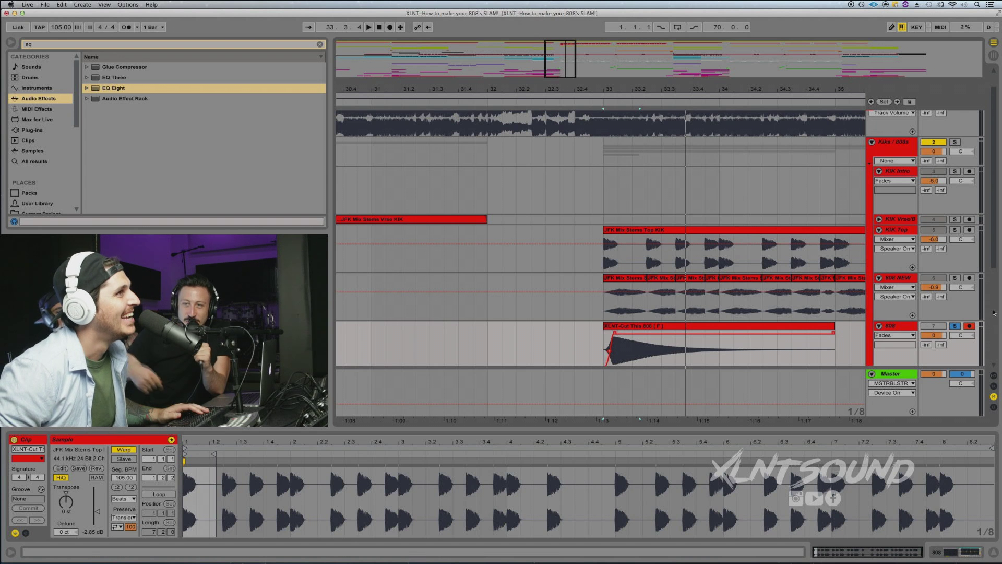
pyautogui.click(960, 327)
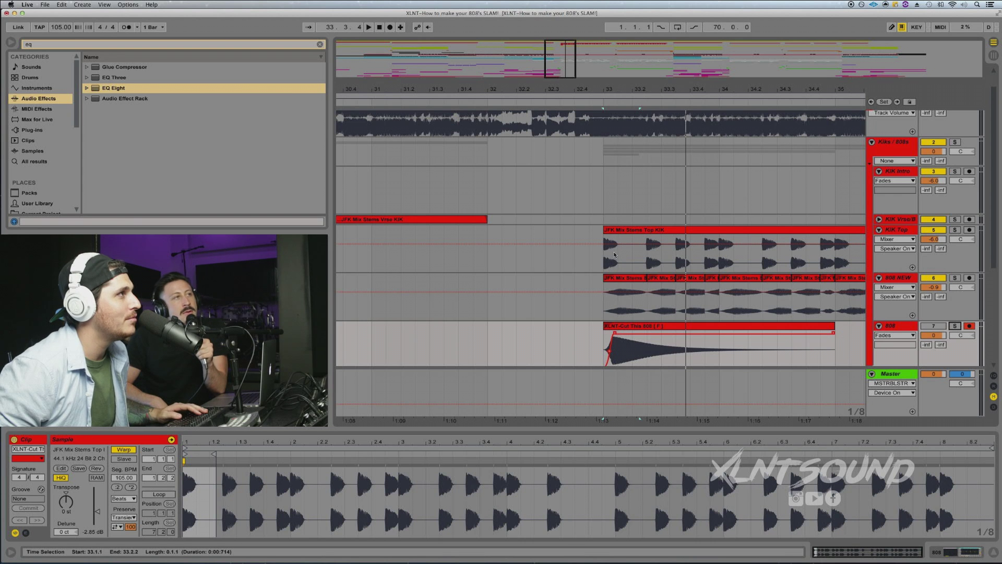
pyautogui.click(436, 271)
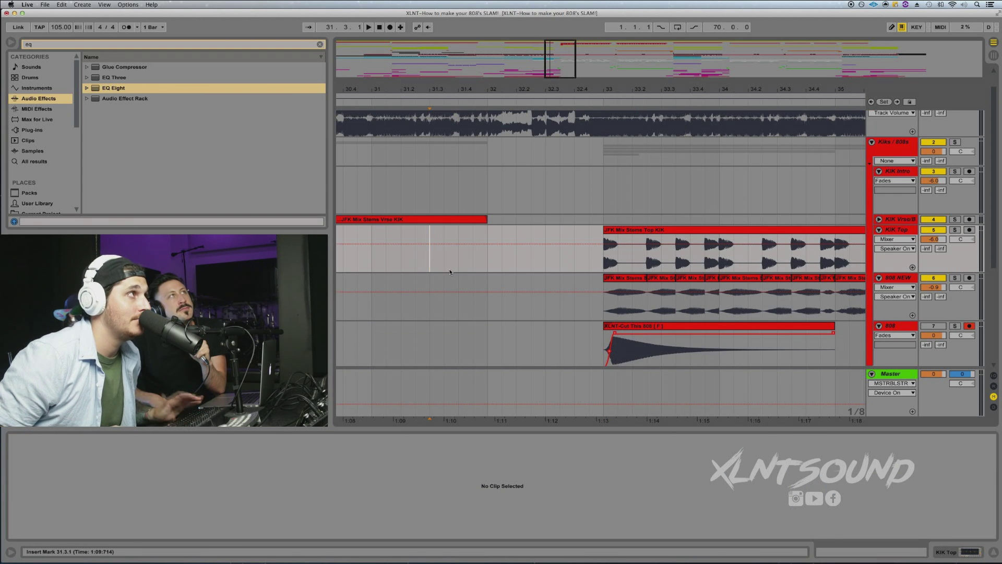
pyautogui.press('space')
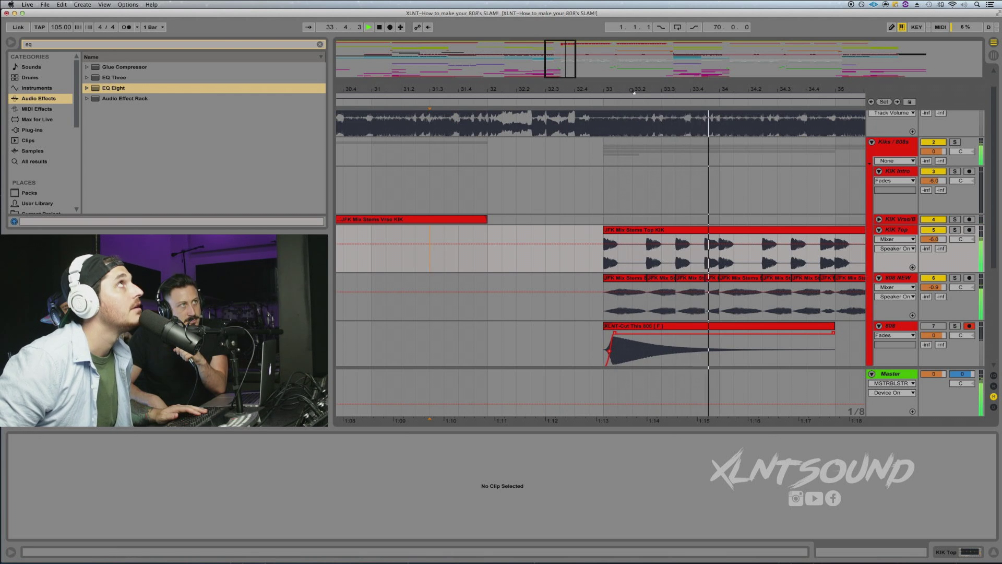
pyautogui.moveTo(632, 92); pyautogui.dragTo(632, 68)
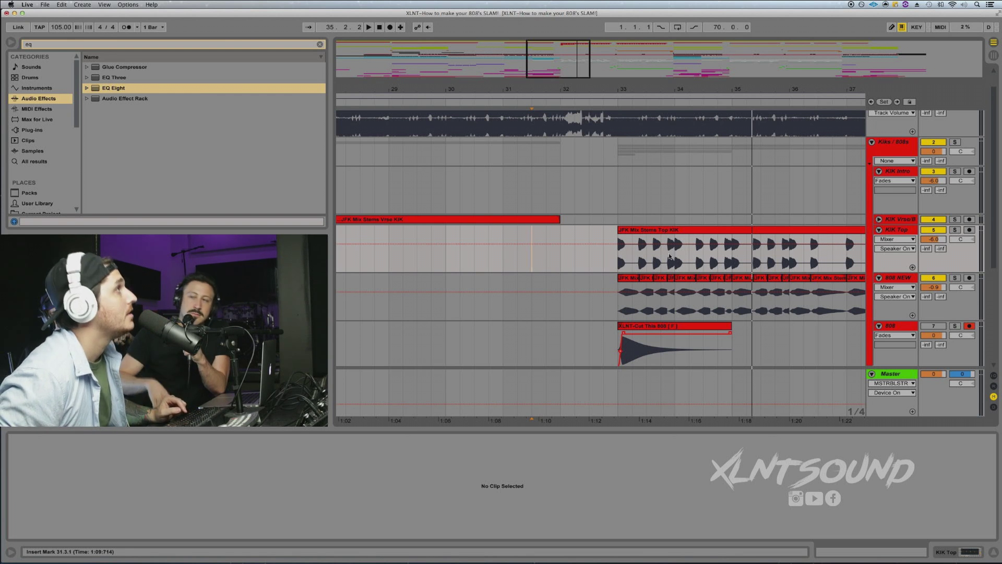
# - Open the recent set "XLNT-808's Hip Hop Sub.als" without saving changes to the current set
pyautogui.click(46, 4)
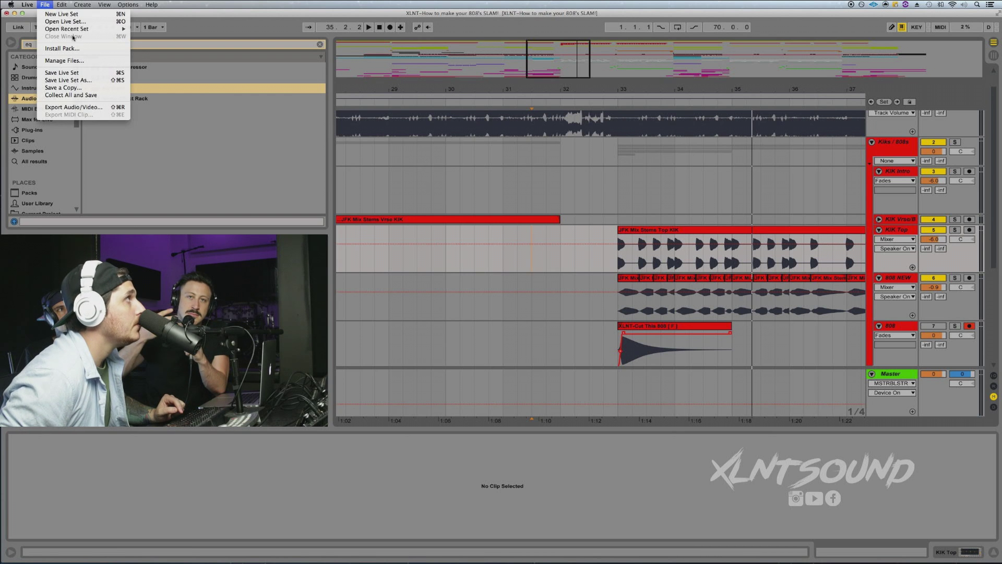
pyautogui.moveTo(78, 29)
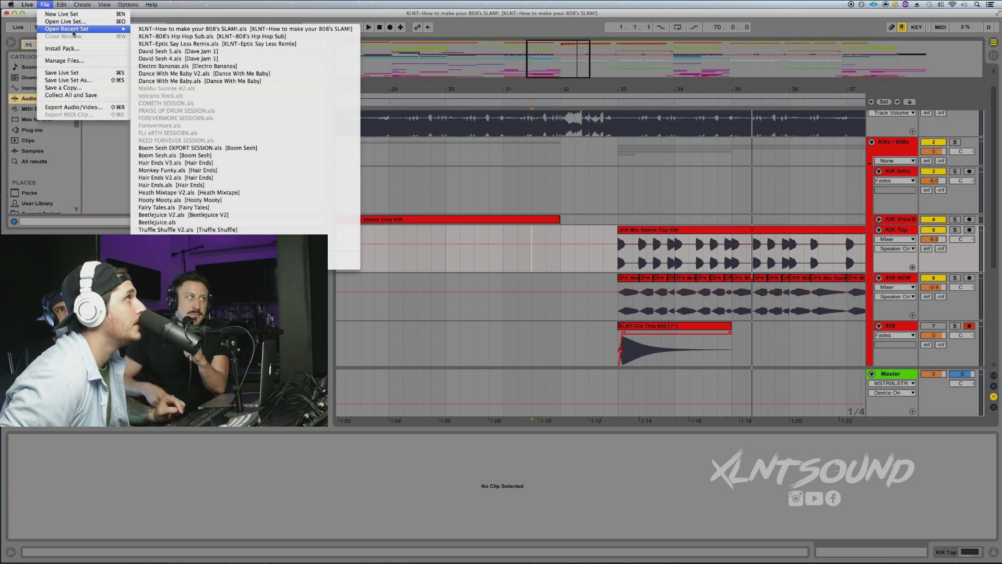
pyautogui.click(174, 36)
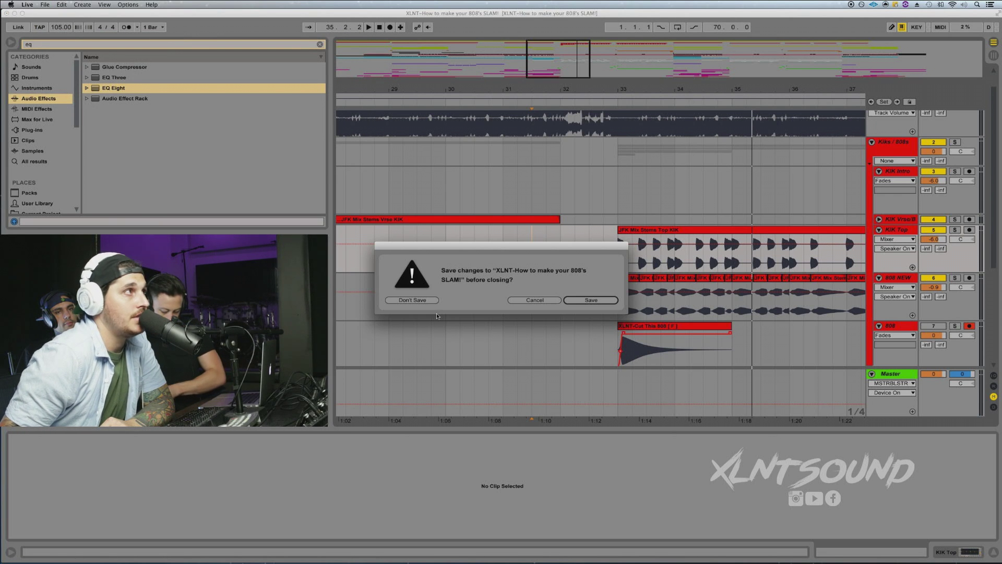
pyautogui.click(413, 300)
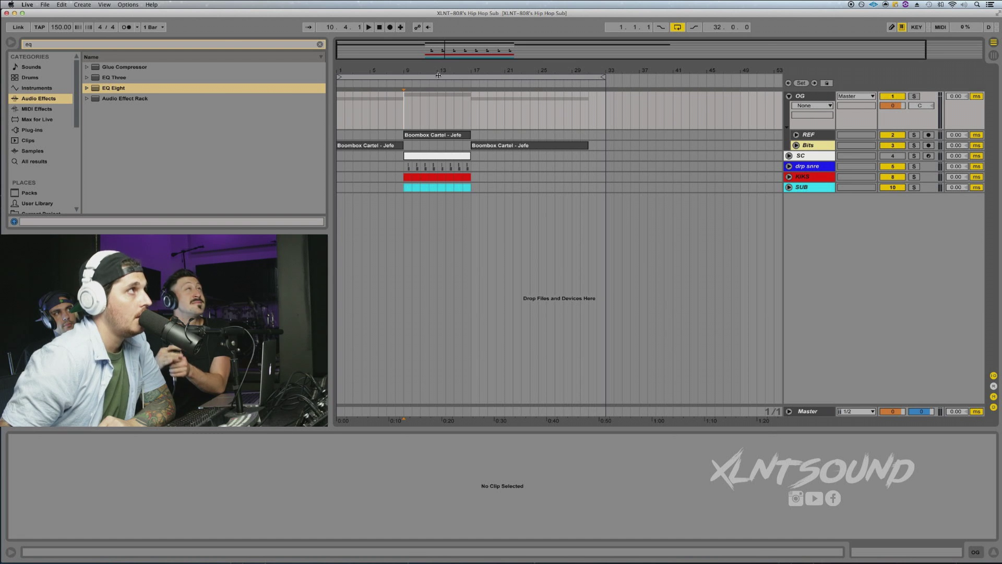
# - Place the insert marker at 7.1.1 on the drp snre track
pyautogui.moveTo(415, 74); pyautogui.dragTo(418, 153)
pyautogui.hscroll(-3, 417, 151)
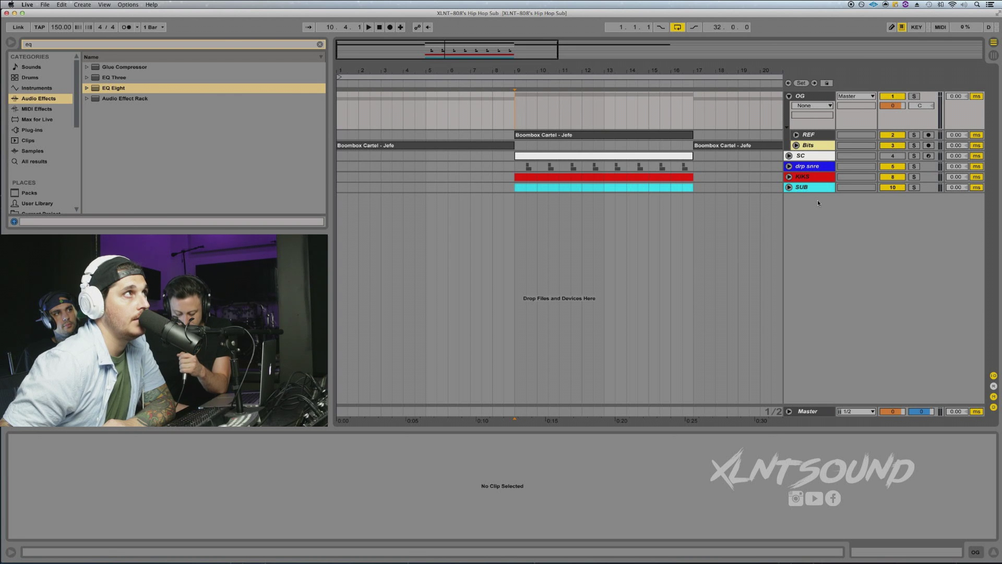
pyautogui.click(472, 164)
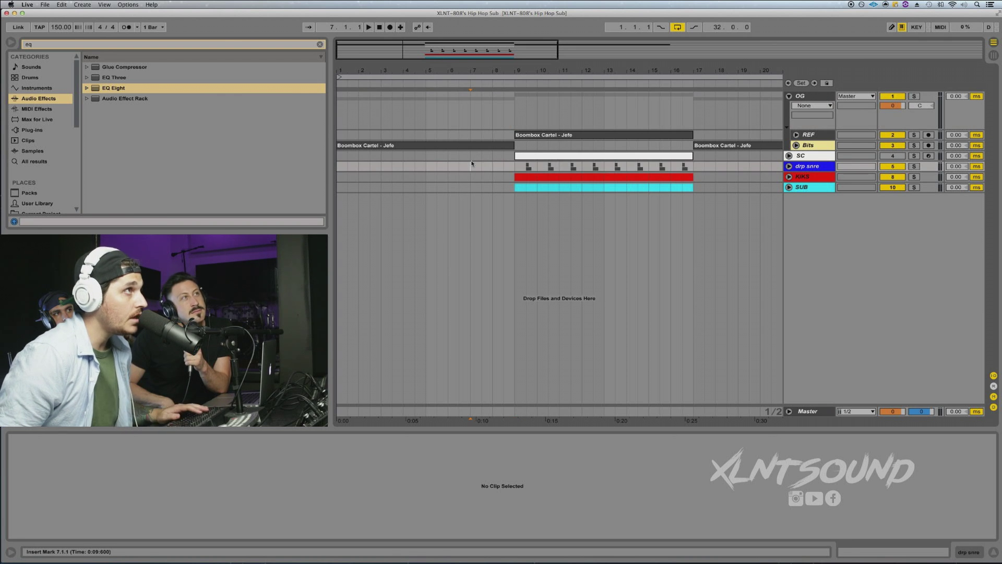
# - Play the arrangement from 7.1.1 into the drop and unfold the REF track to show its waveform
pyautogui.press('space')
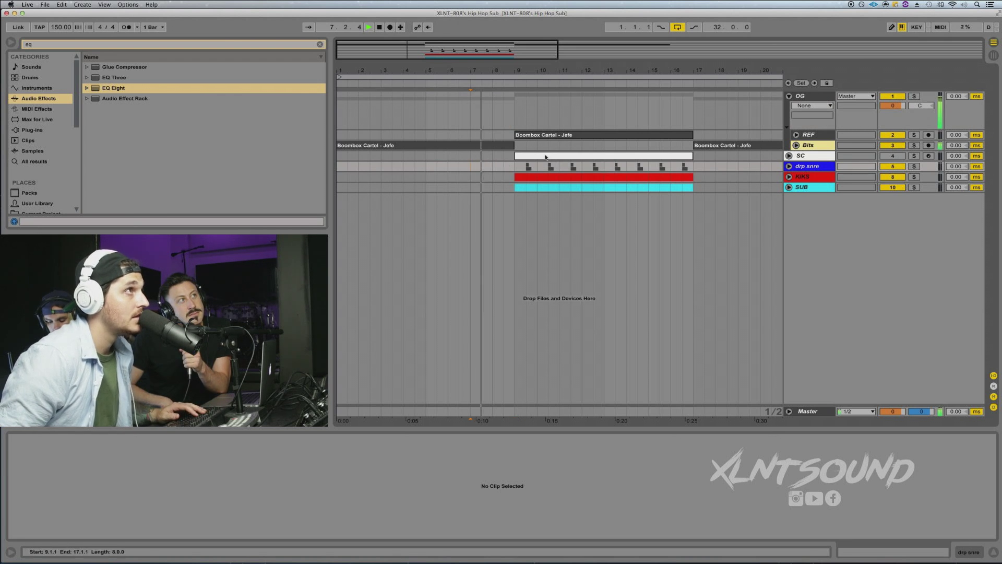
pyautogui.click(796, 134)
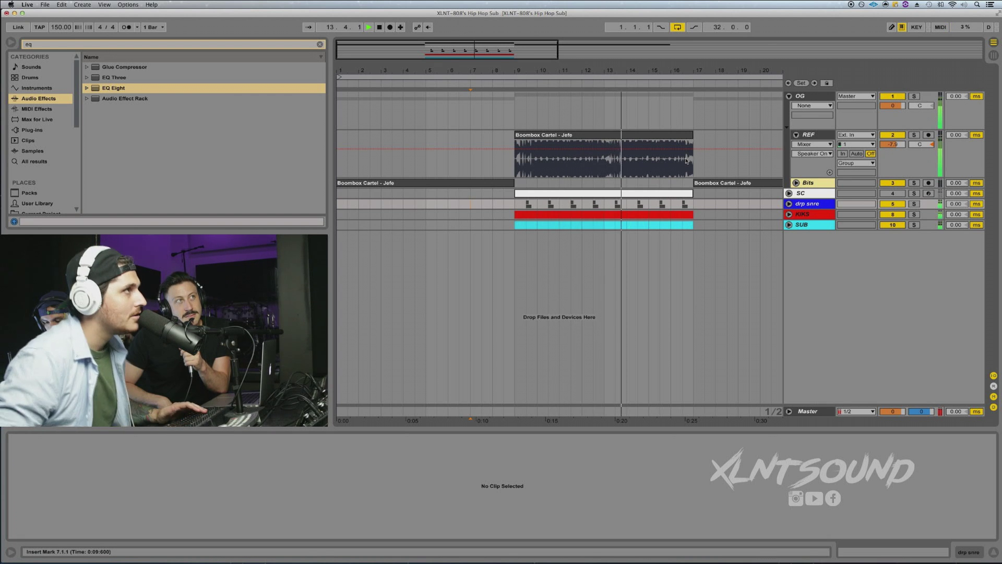
pyautogui.press('space')
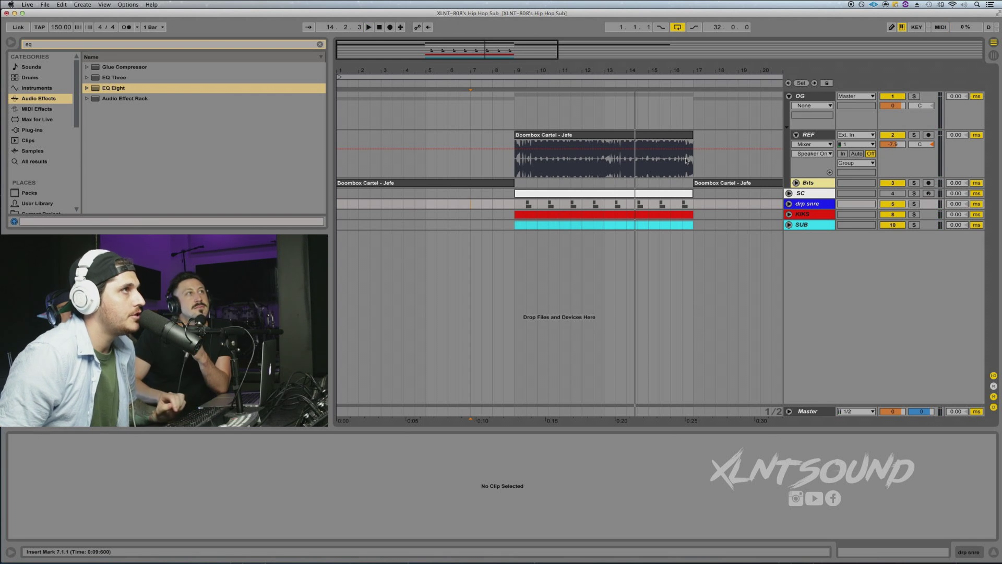
# - Unfold the KIKS and SUB groups to examine the top kick and sub against the reference waveform from bar 9
pyautogui.click(811, 204)
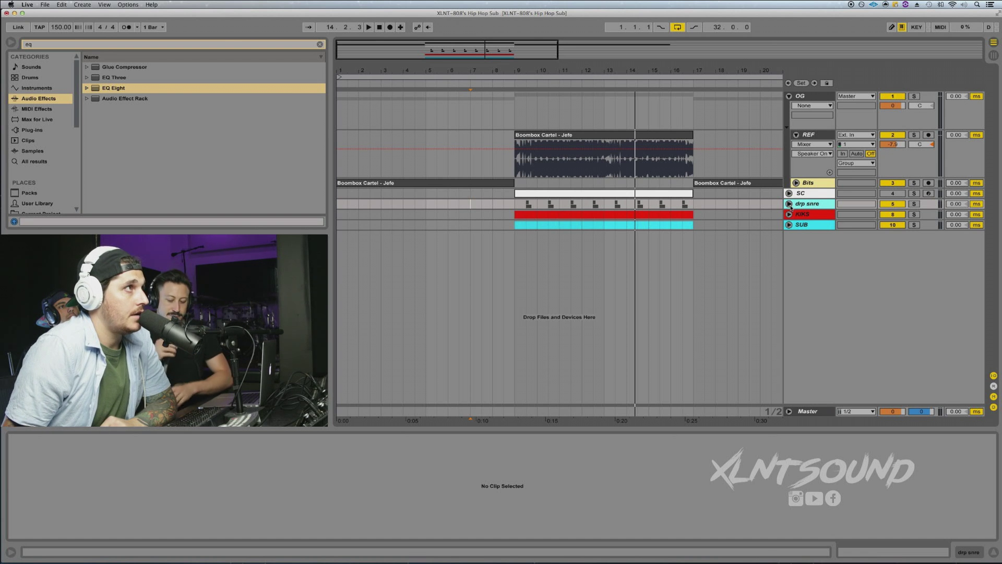
pyautogui.click(789, 216)
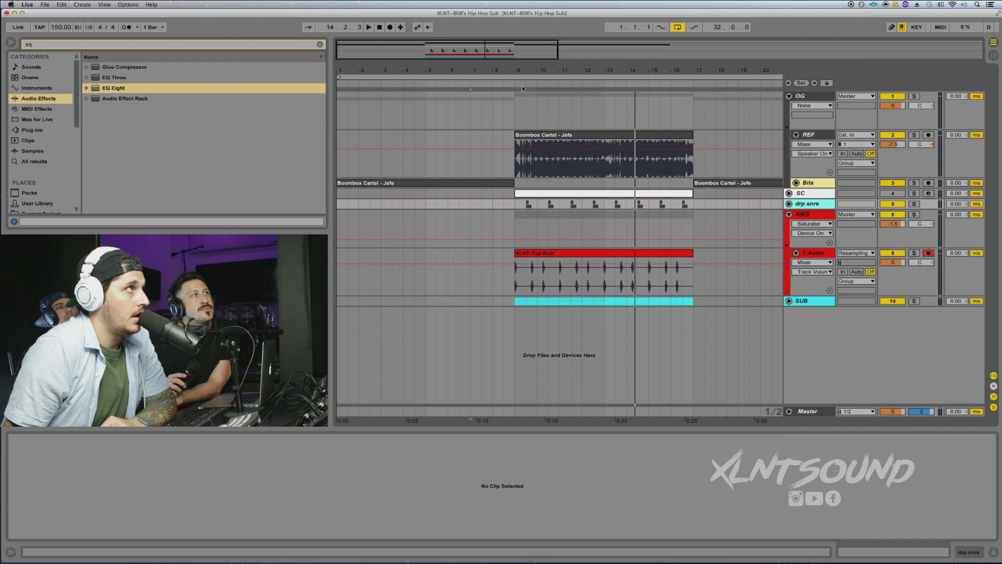
pyautogui.moveTo(500, 72); pyautogui.dragTo(500, 146)
pyautogui.hscroll(5, 550, 164)
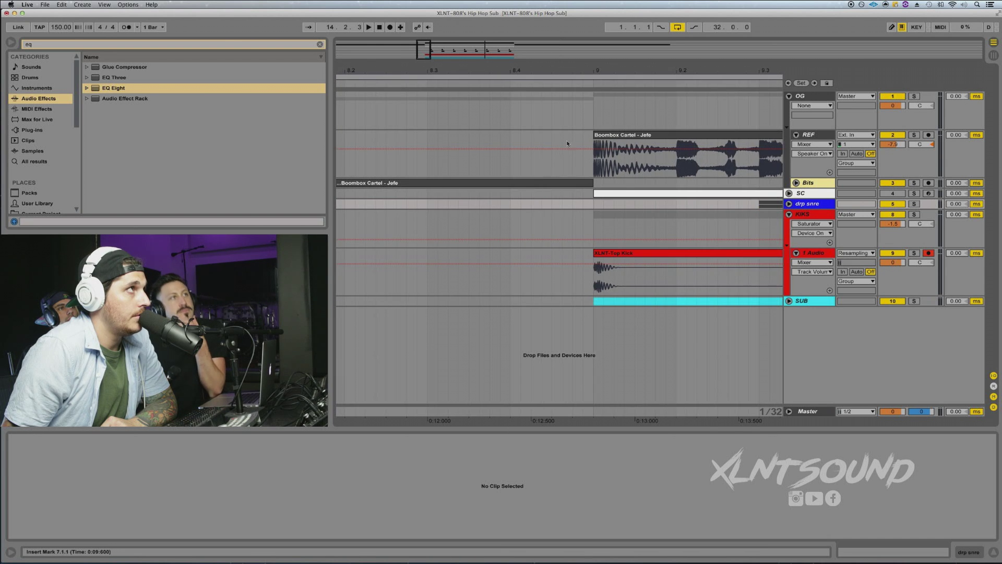
pyautogui.hscroll(5, 630, 228)
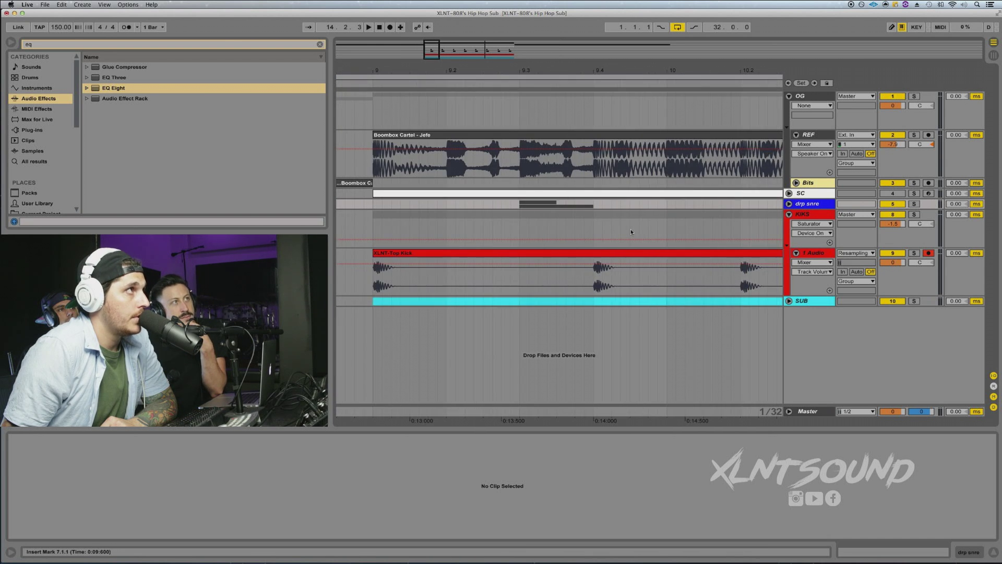
pyautogui.hscroll(-1, 630, 229)
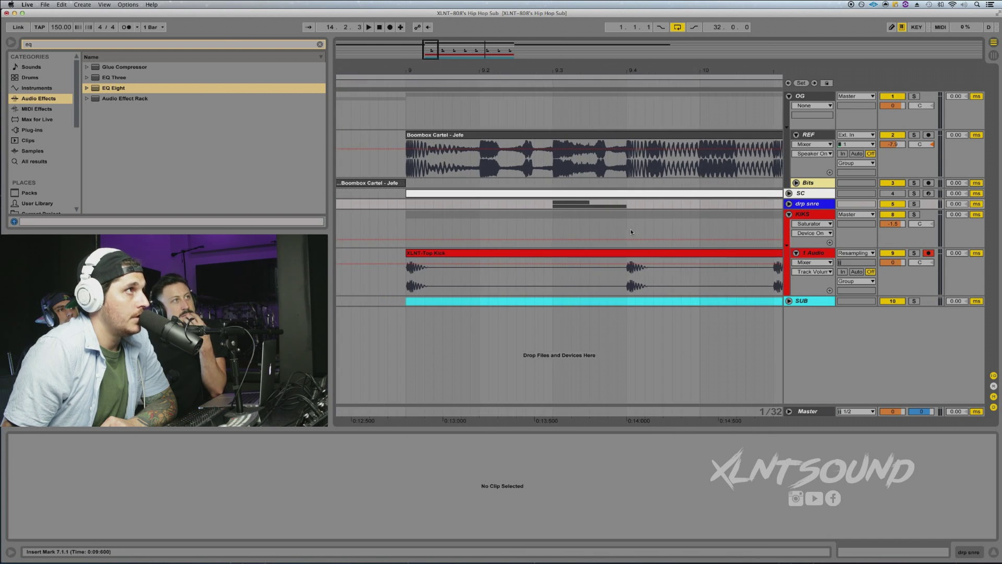
pyautogui.click(789, 301)
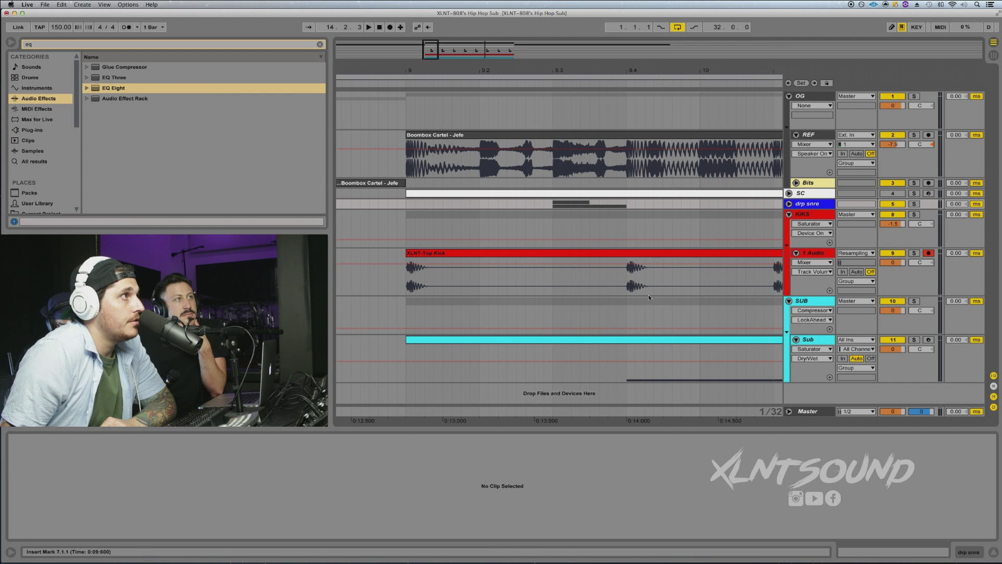
# - Solo the Top Kick and Sub tracks together and play them from 9.4.1
pyautogui.click(628, 371)
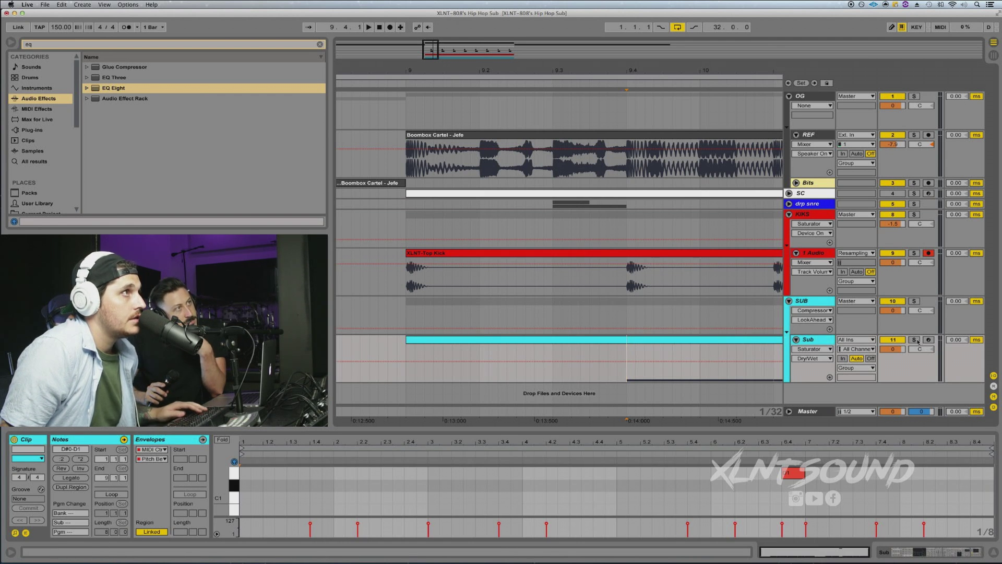
pyautogui.click(914, 253)
pyautogui.click(913, 340)
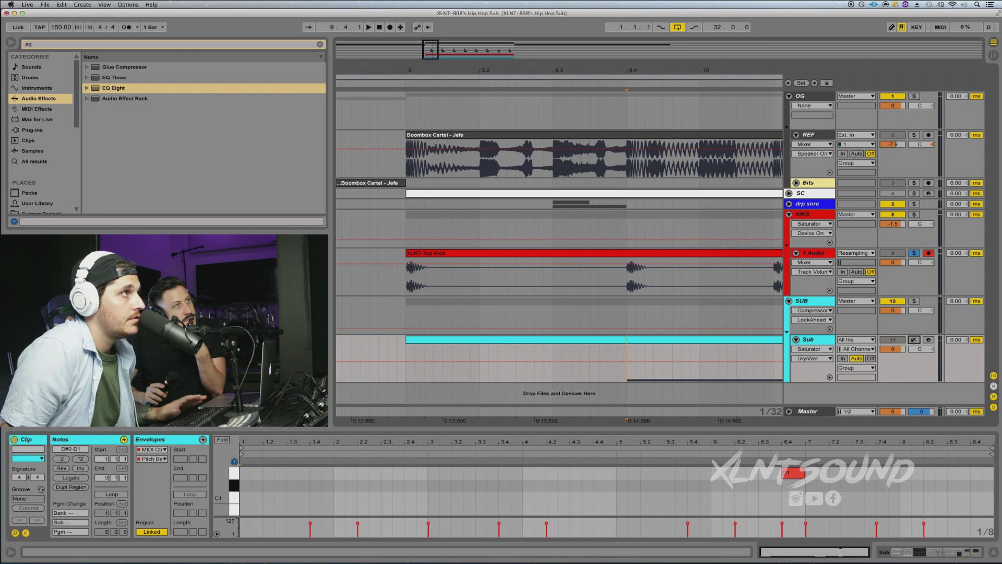
pyautogui.press('space')
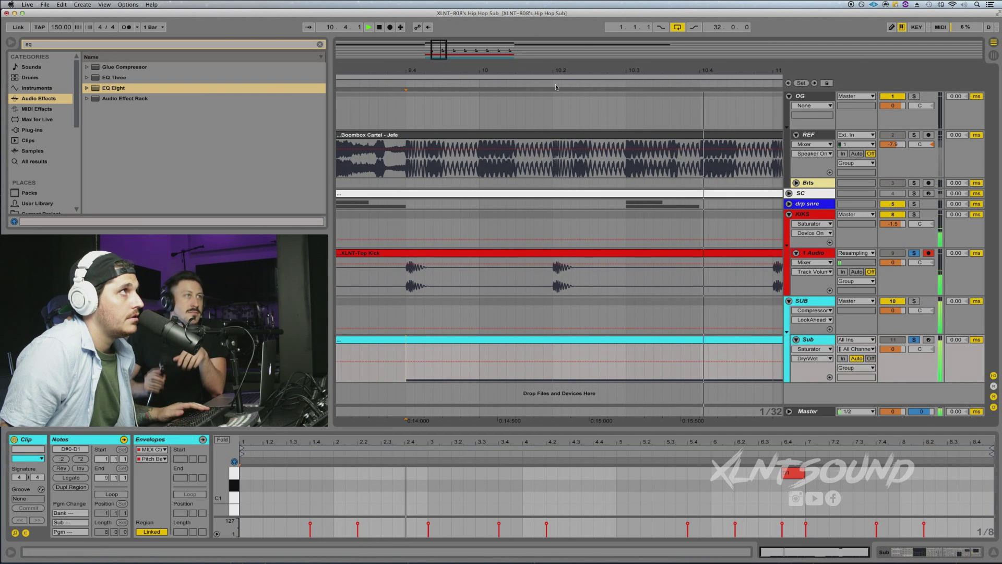
pyautogui.moveTo(555, 70); pyautogui.dragTo(540, 49)
pyautogui.press('space')
# - Show the REF track's EQ Eight, audition the reference clip soloed from 9.1.1, and turn its solo off
pyautogui.click(508, 135)
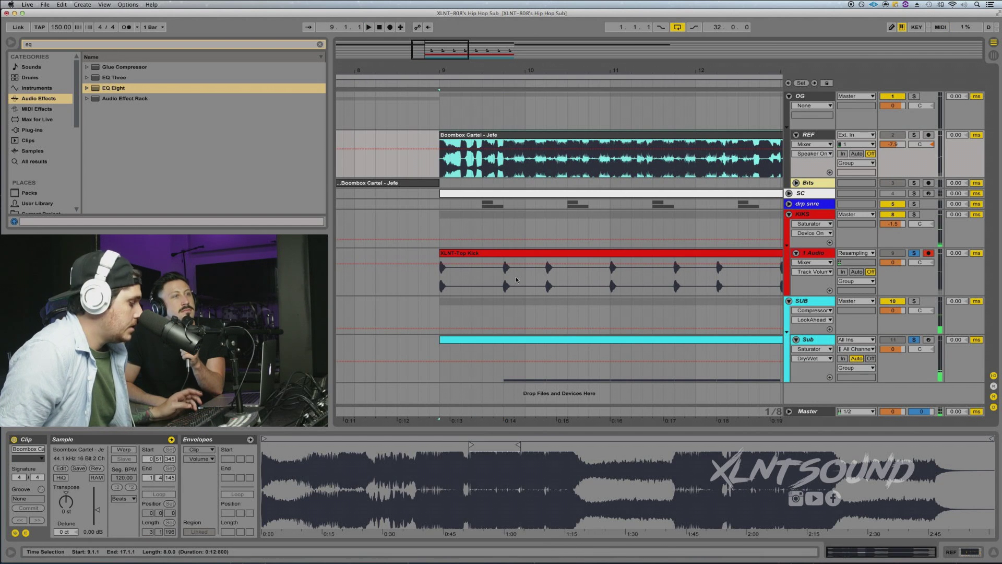
pyautogui.hotkey('shift', 'Tab')
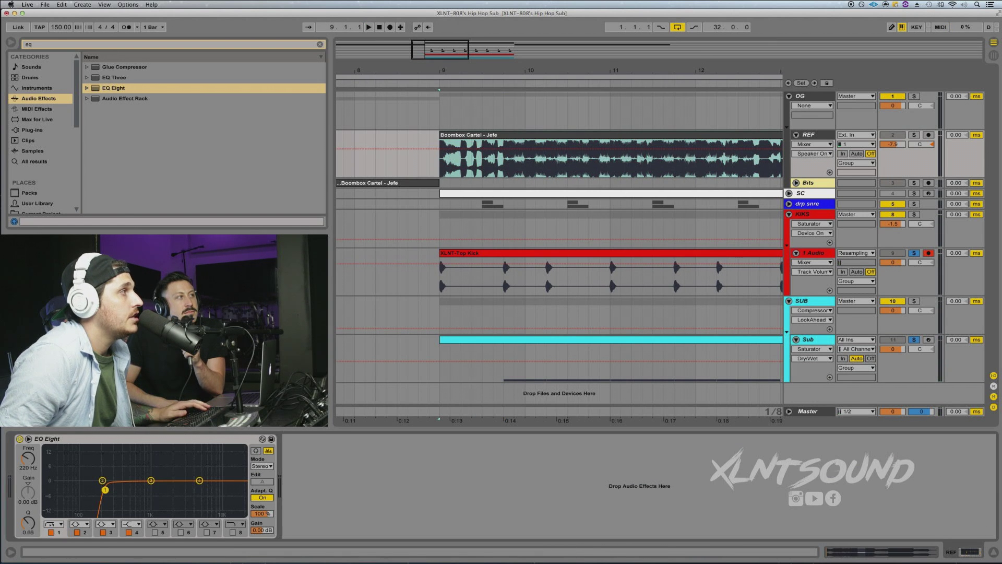
pyautogui.click(146, 437)
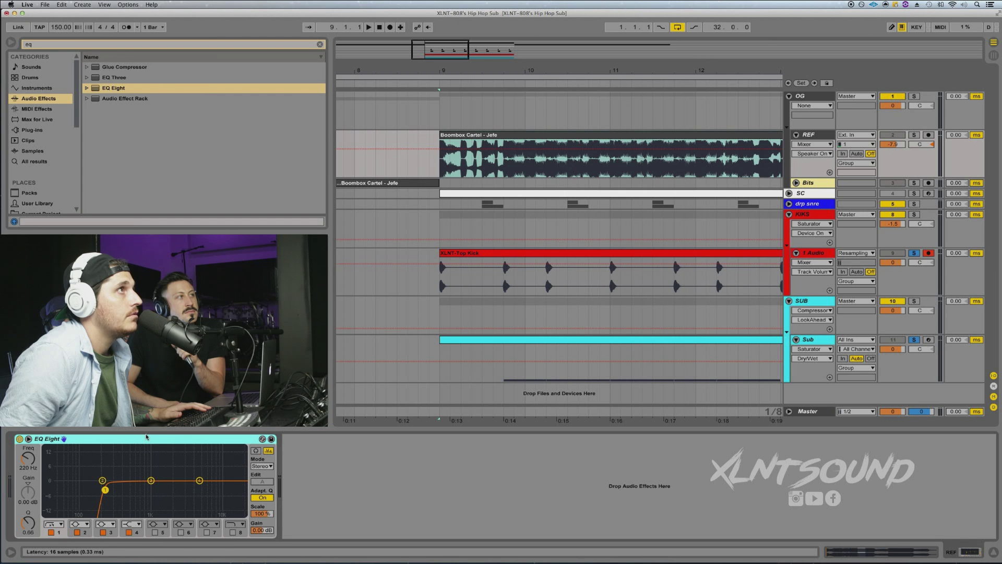
pyautogui.click(915, 135)
pyautogui.press('space')
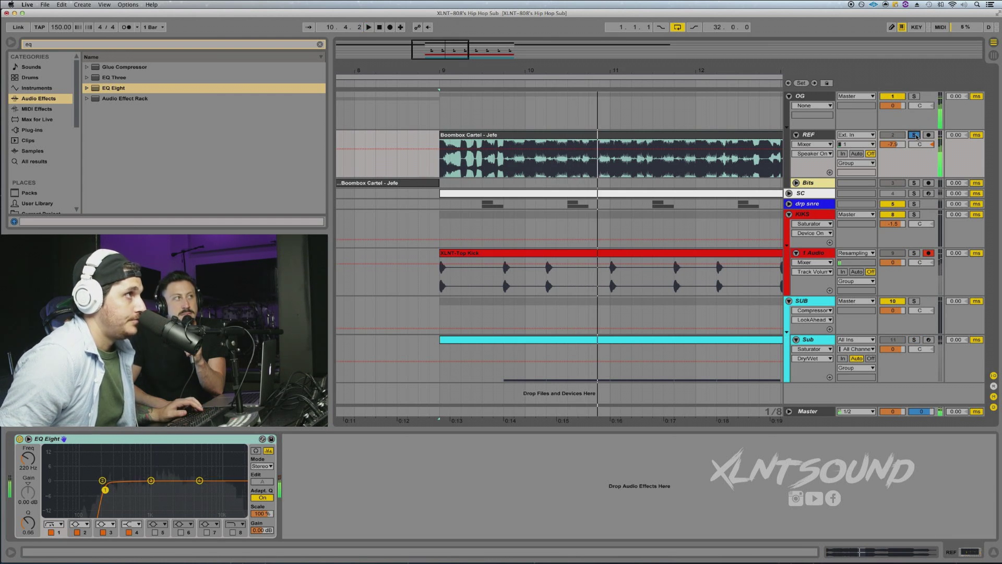
pyautogui.click(915, 136)
pyautogui.press('space')
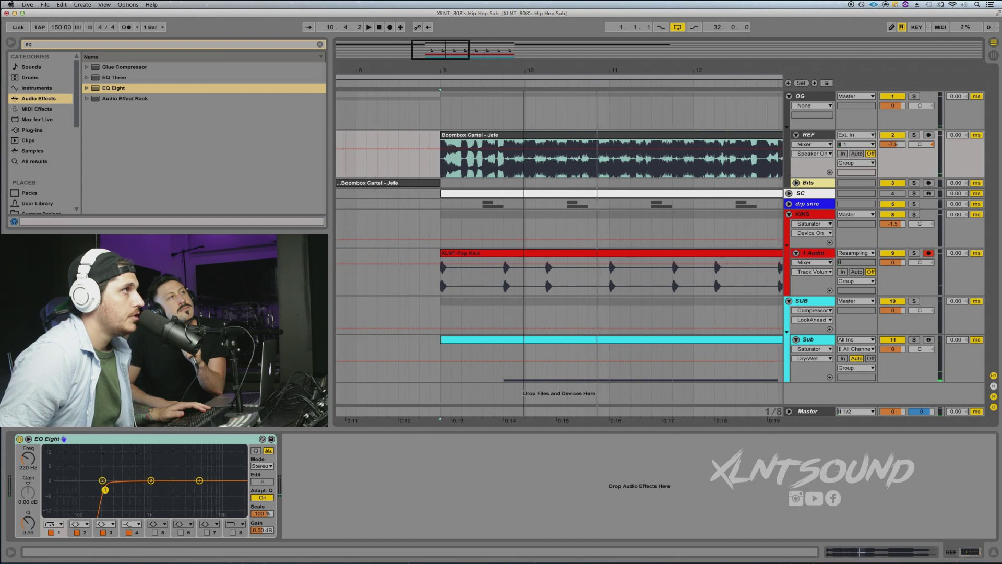
# - Solo the Top Kick track and play it from 9.1.1, replaying the first hit to judge its length
pyautogui.moveTo(524, 70); pyautogui.dragTo(524, 49)
pyautogui.click(491, 277)
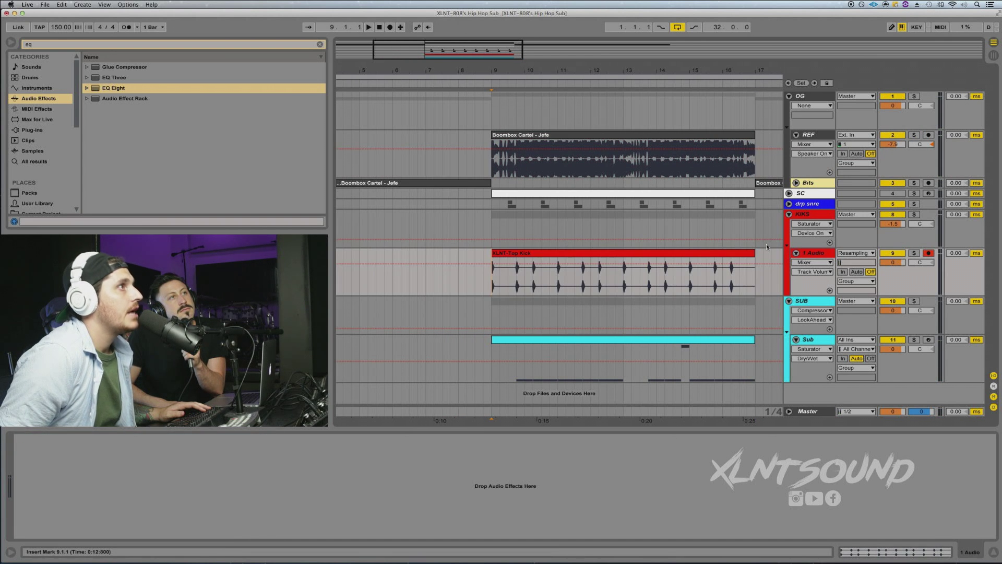
pyautogui.click(913, 253)
pyautogui.press('space')
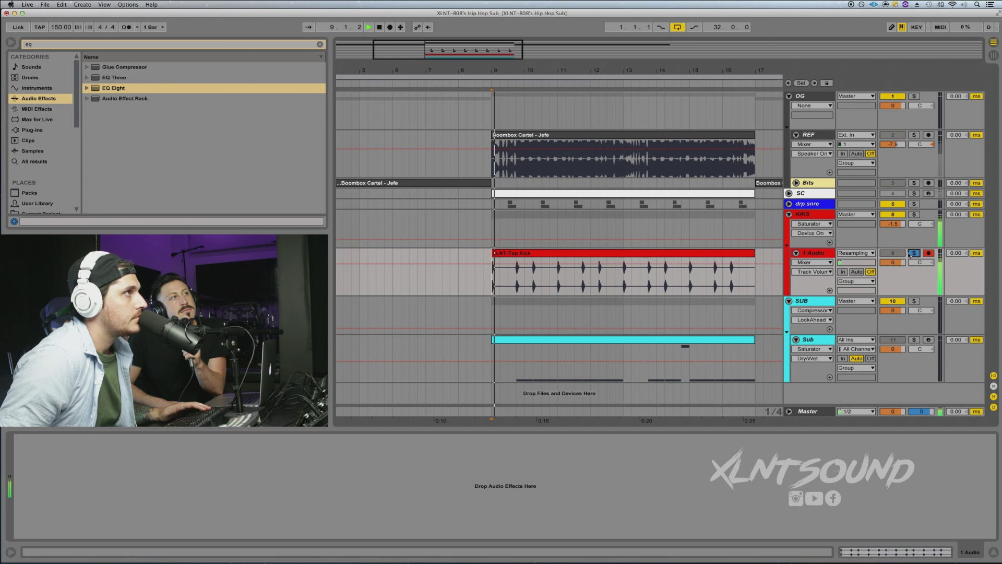
pyautogui.press('space')
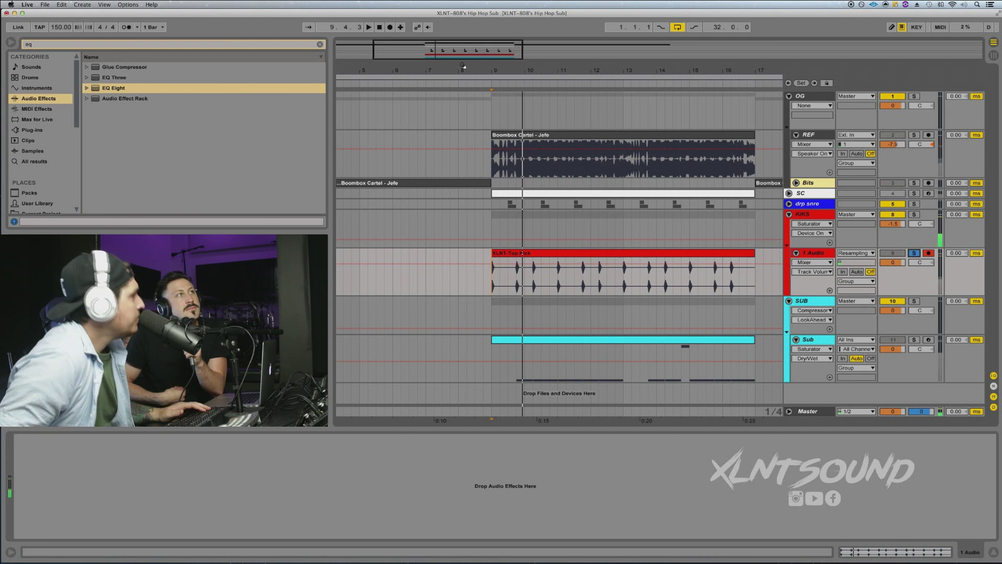
pyautogui.moveTo(462, 70); pyautogui.dragTo(476, 65)
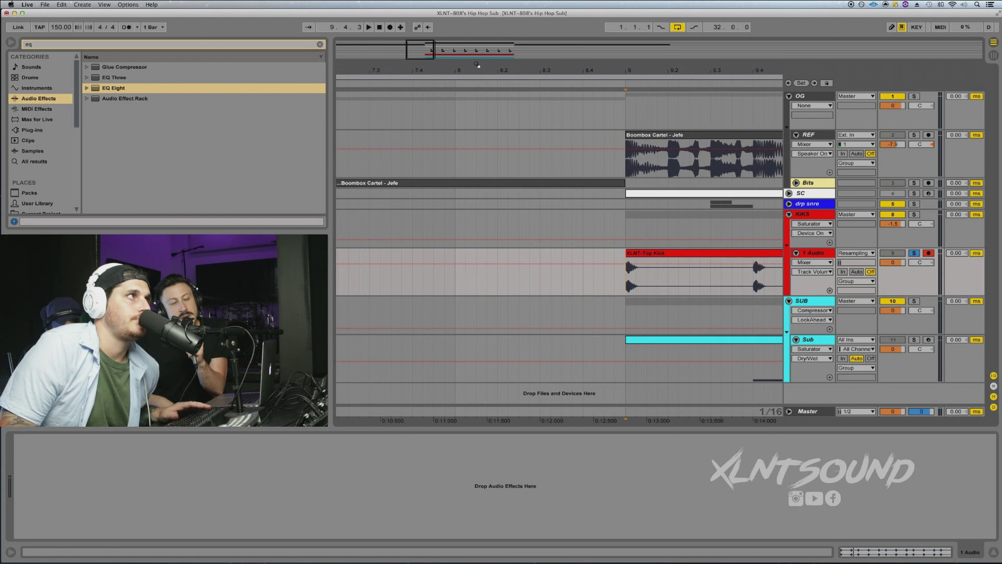
pyautogui.press('space')
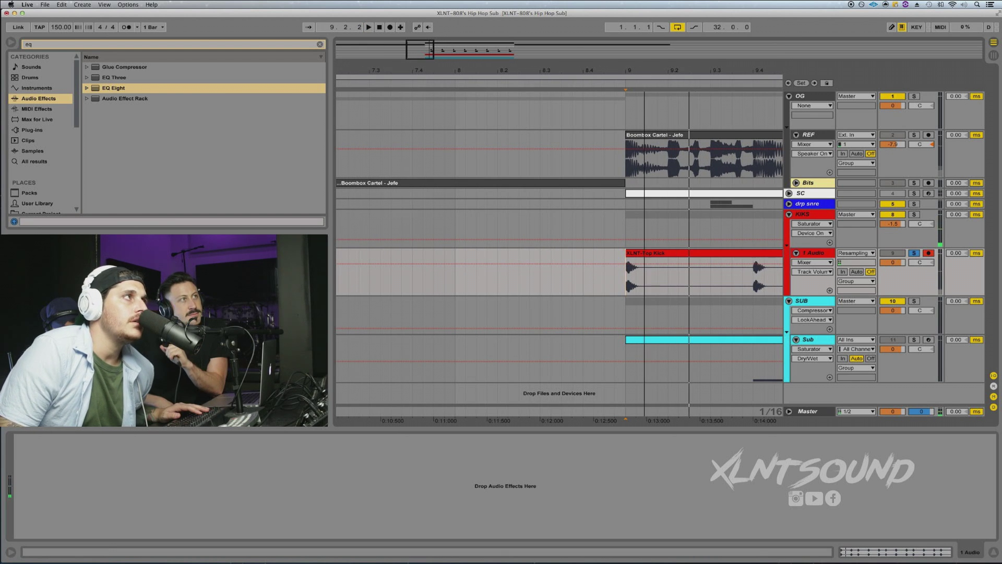
# - Insert a new MIDI track below the Sub track inside the SUB group
pyautogui.moveTo(645, 76); pyautogui.dragTo(646, 73)
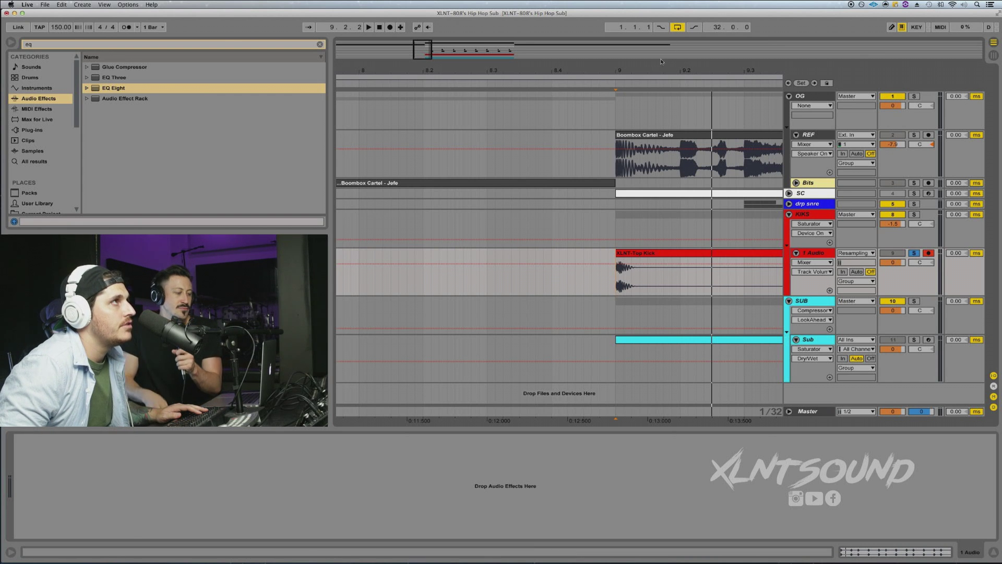
pyautogui.click(650, 70)
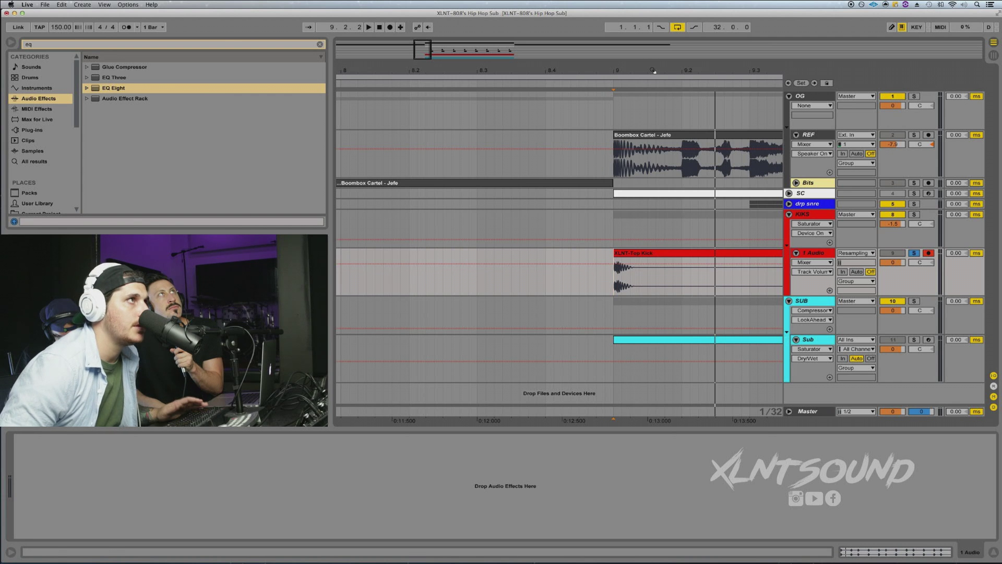
pyautogui.moveTo(651, 76); pyautogui.dragTo(652, 71)
pyautogui.hscroll(7, 653, 136)
pyautogui.hscroll(-2, 653, 136)
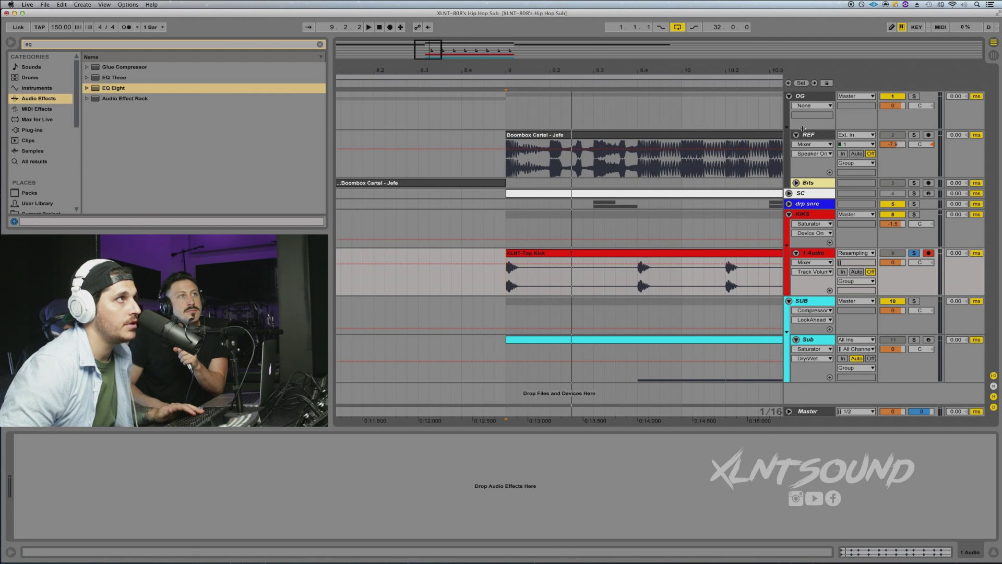
pyautogui.moveTo(604, 71); pyautogui.dragTo(605, 67)
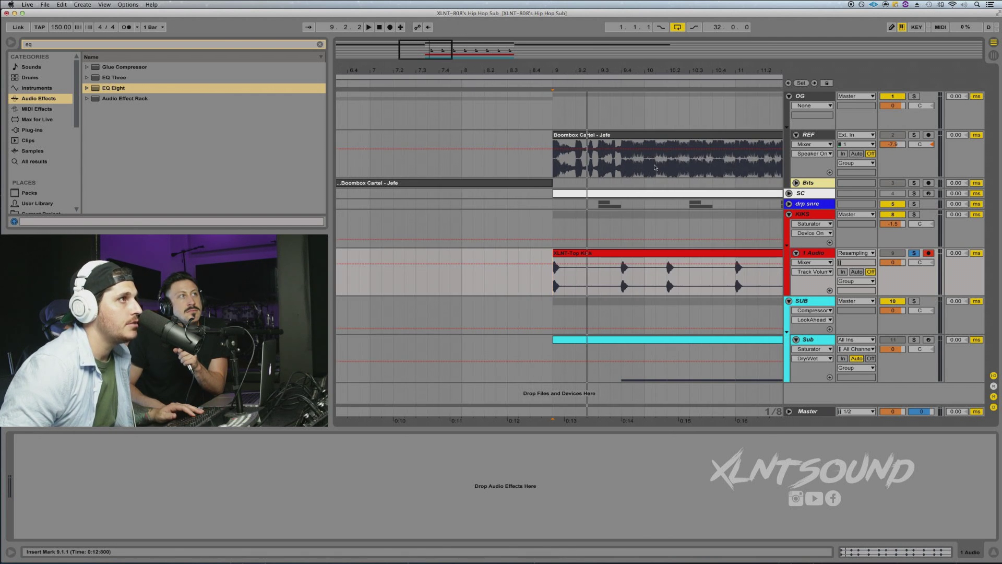
pyautogui.click(557, 364)
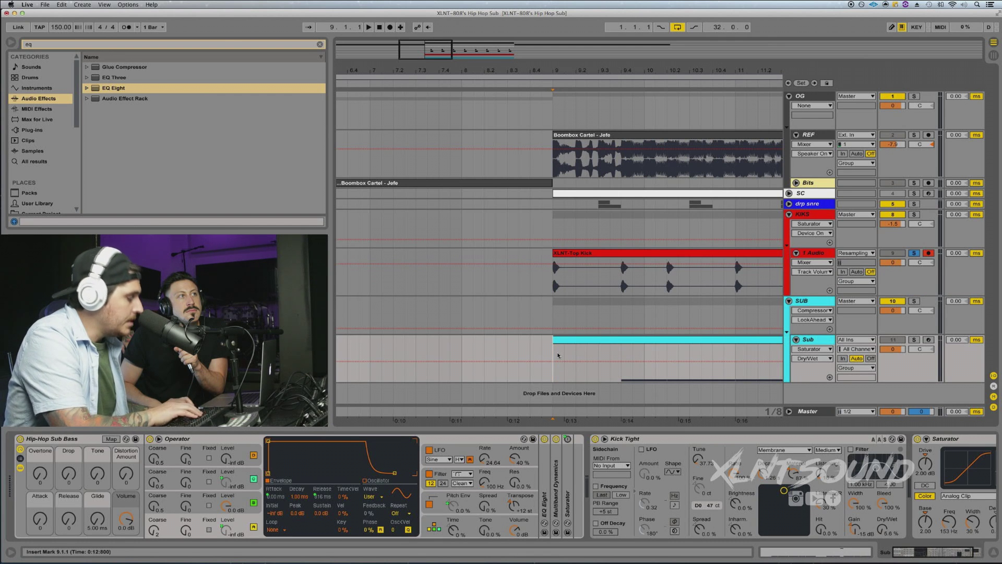
pyautogui.press('super+shift+t')
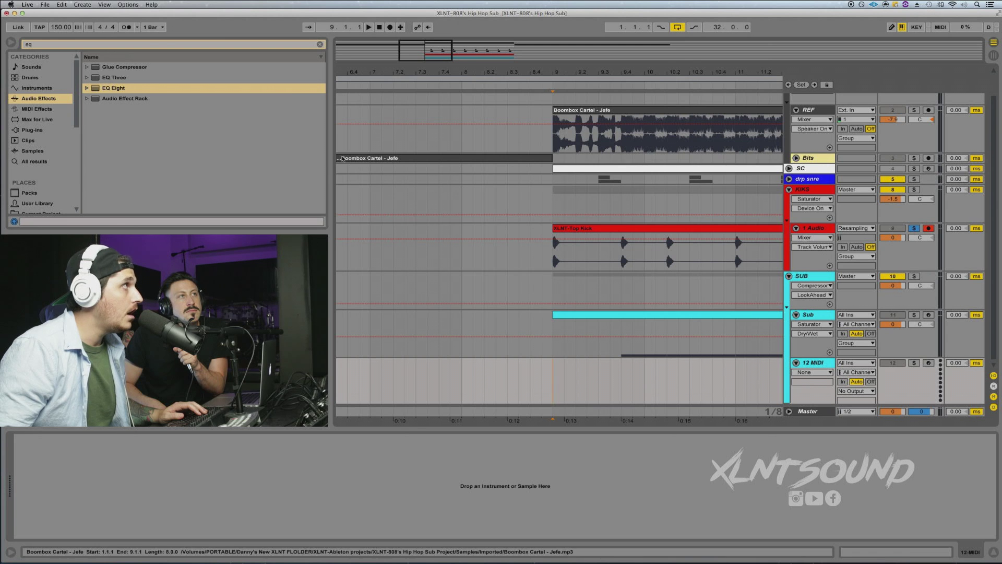
# - Search all library content for "hip hop sub", load Hip-Hop Sub Bass.adg onto the new MIDI track, and solo that track
pyautogui.click(153, 44)
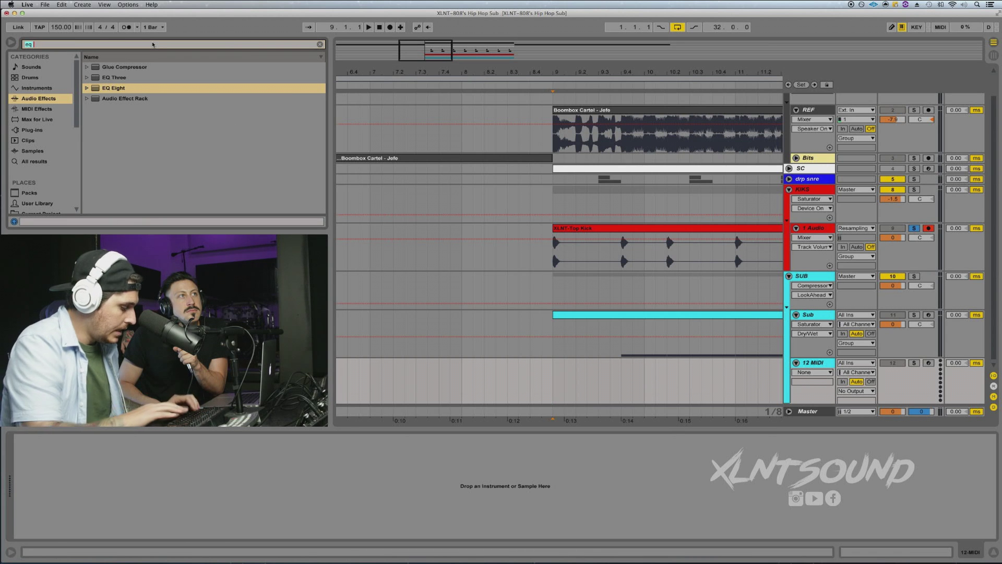
pyautogui.write('hip h')
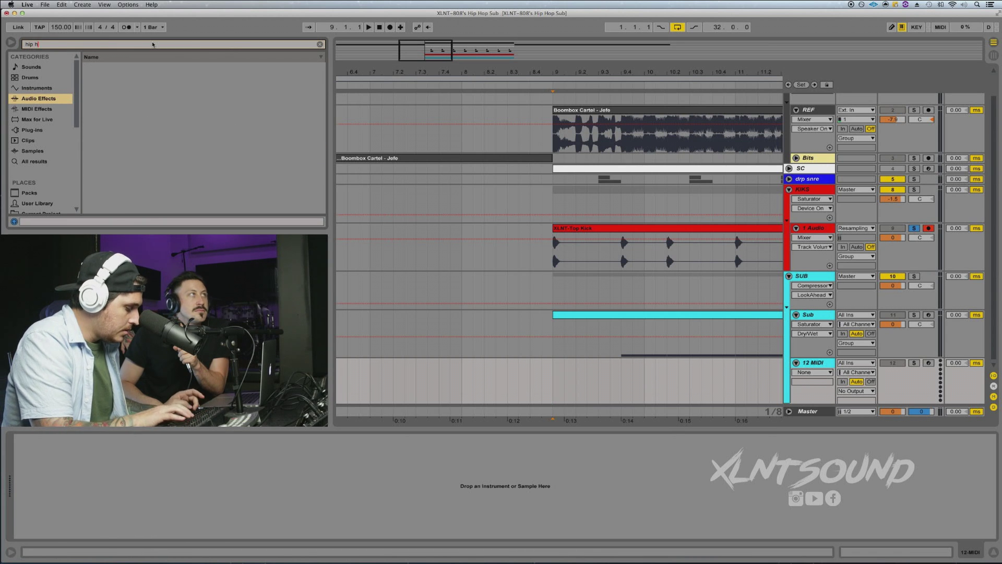
pyautogui.write('op')
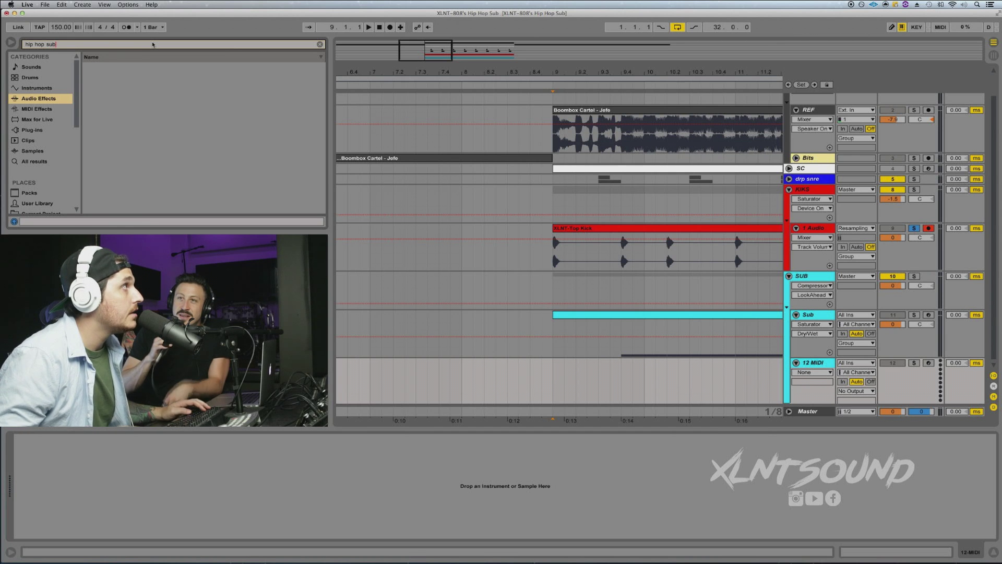
pyautogui.write(' sub')
pyautogui.press('Return')
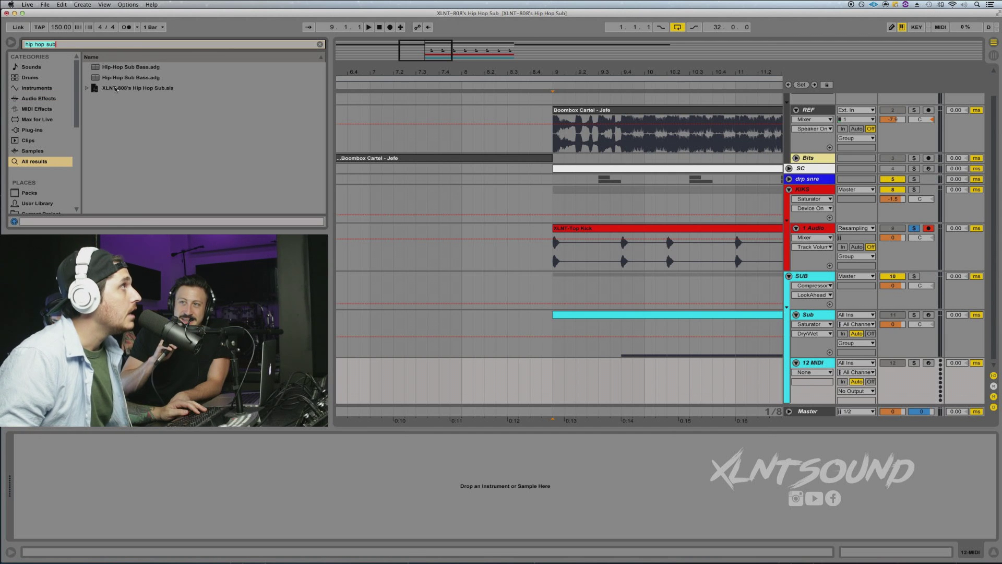
pyautogui.click(97, 67)
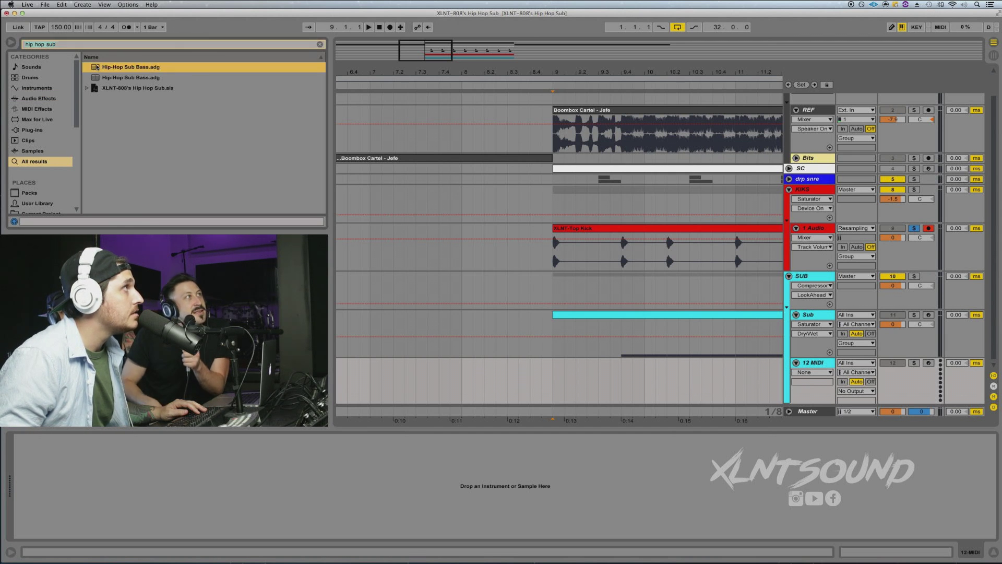
pyautogui.moveTo(246, 135); pyautogui.dragTo(711, 385)
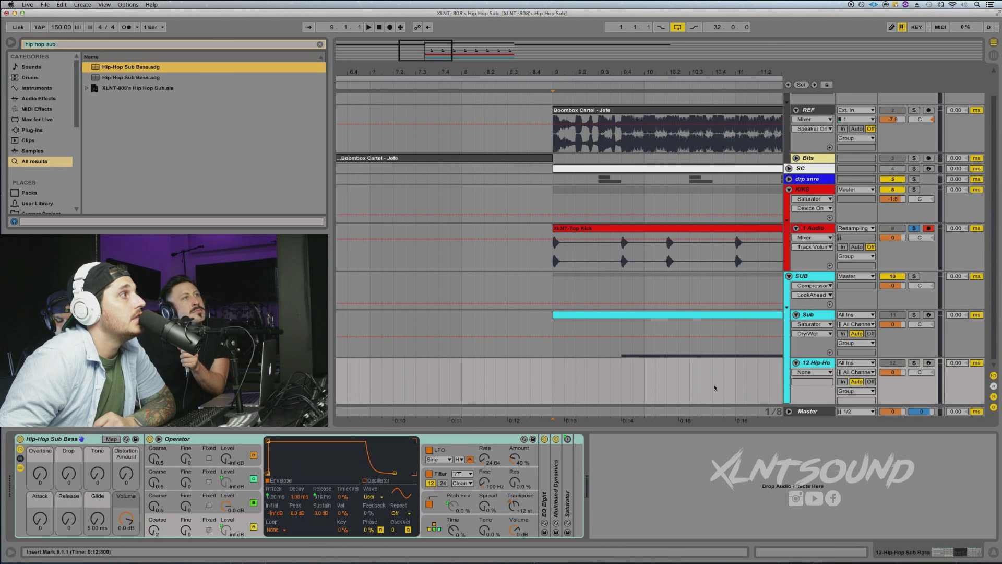
pyautogui.click(914, 363)
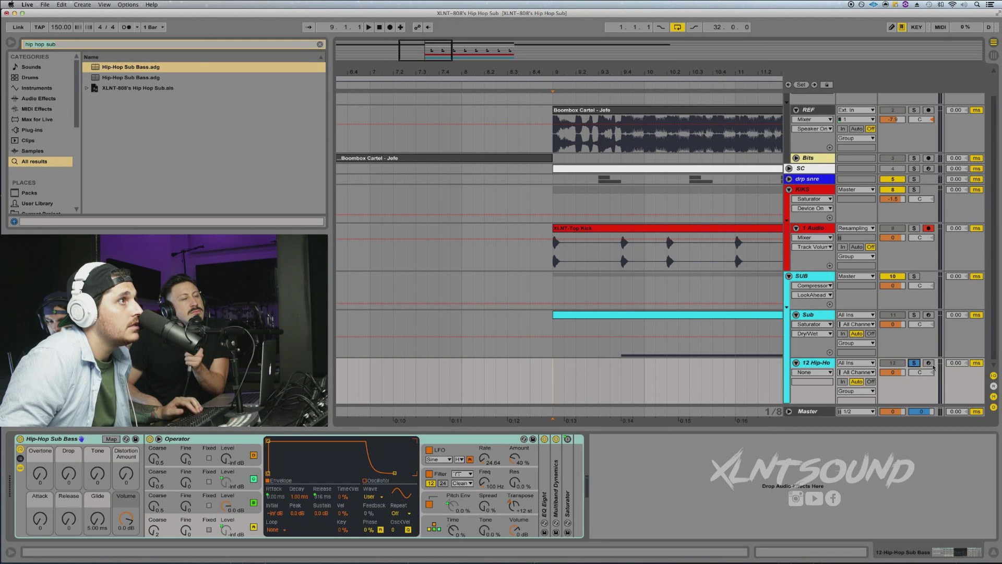
# - Arm the Hip-Hop Sub Bass track for recording and lower the computer MIDI keyboard's octave to C0
pyautogui.click(930, 363)
pyautogui.press('z')
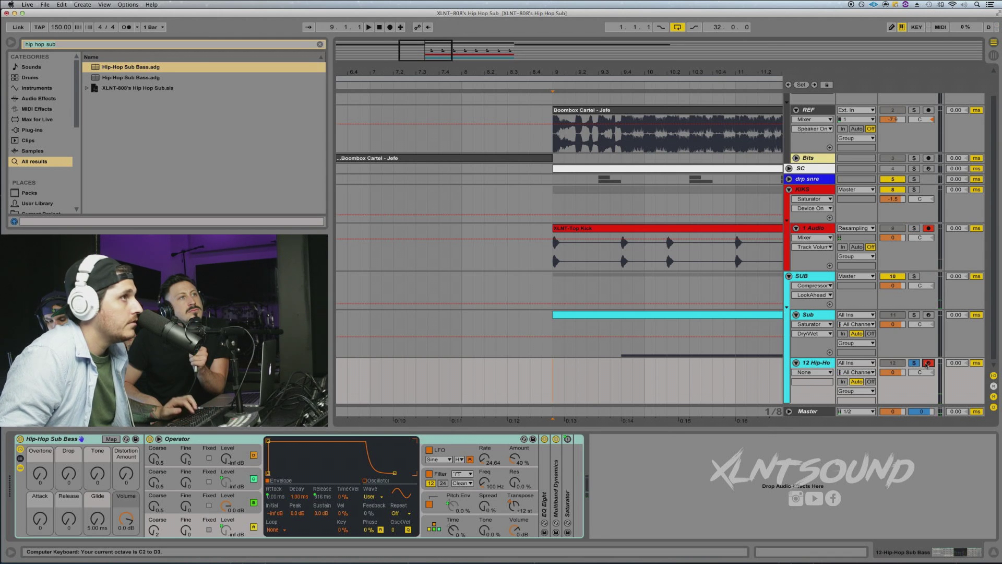
# - Copy the MIDI clip starting at 9.1.1 on the Sub track to the same position on the Hip-Hop Sub Bass track
pyautogui.click(655, 314)
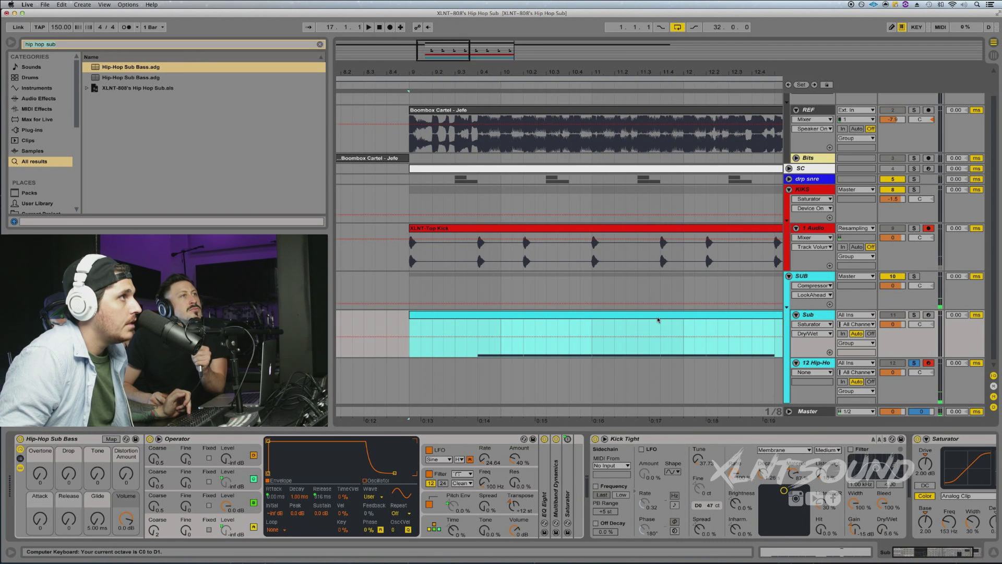
pyautogui.click(654, 372)
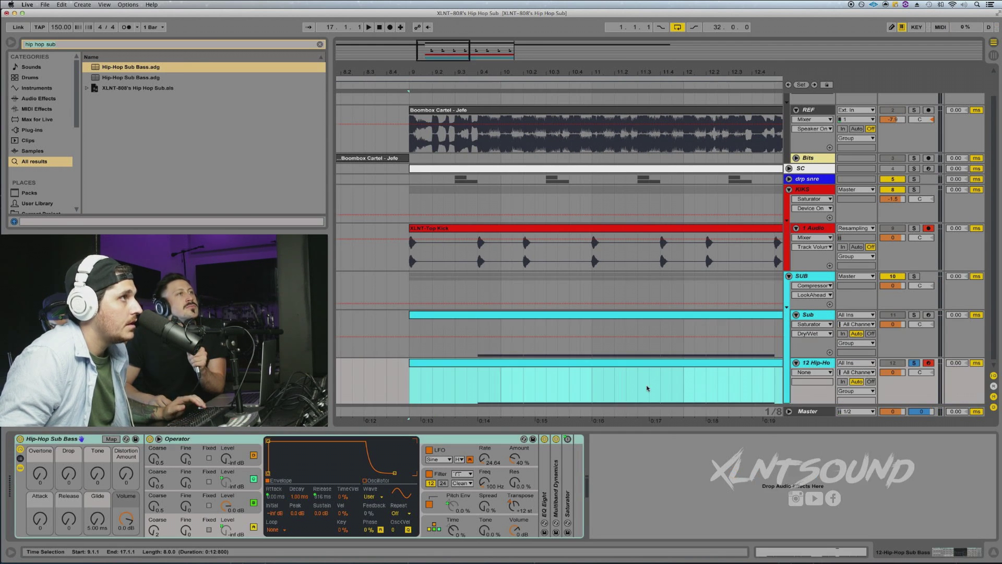
pyautogui.hscroll(-1, 648, 388)
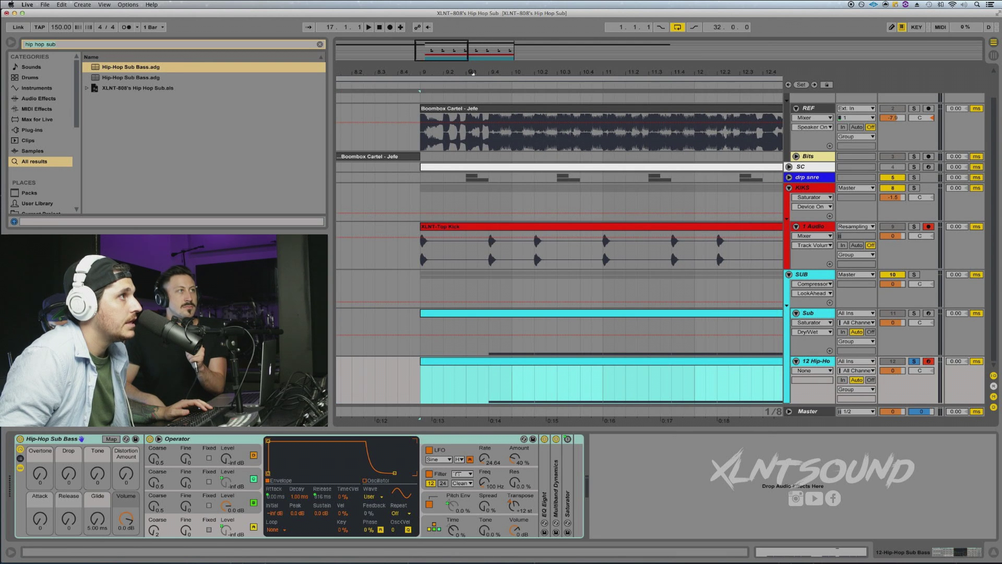
pyautogui.moveTo(472, 72); pyautogui.dragTo(549, 186)
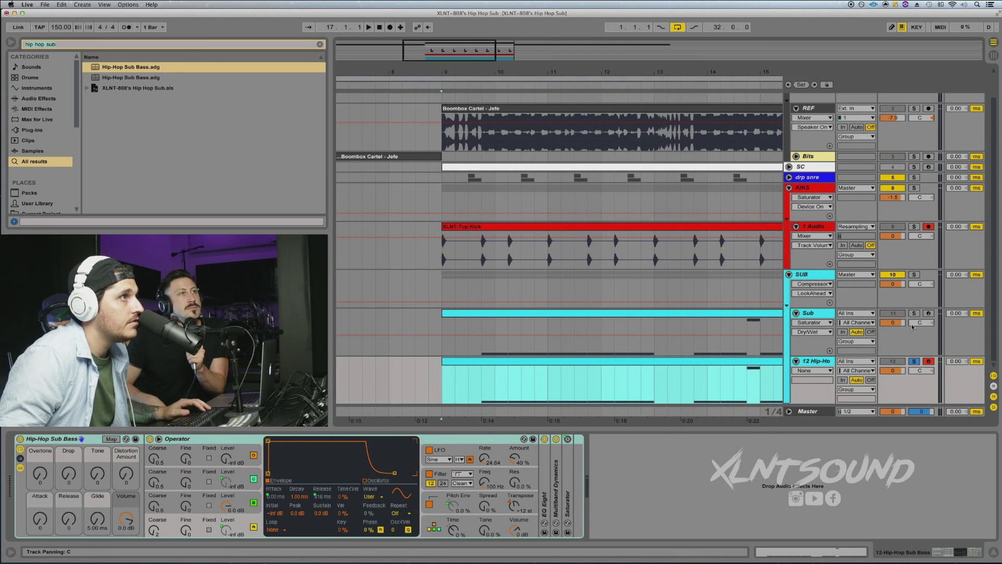
# - Unsolo the Hip-Hop Sub Bass track and deactivate the original Sub track, checking the copied clip's notes before returning to the device chain
pyautogui.click(914, 361)
pyautogui.click(903, 316)
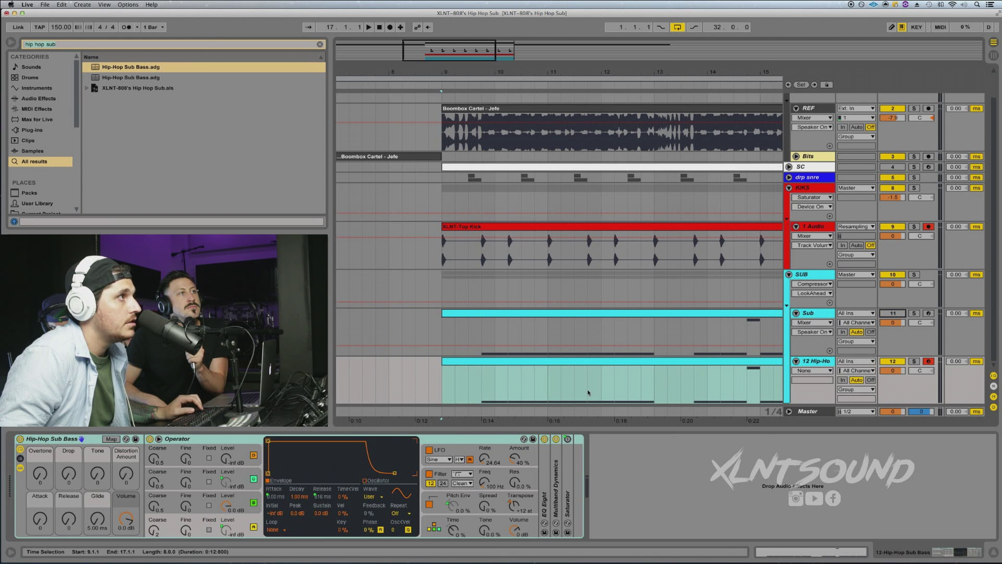
pyautogui.doubleClick(677, 383)
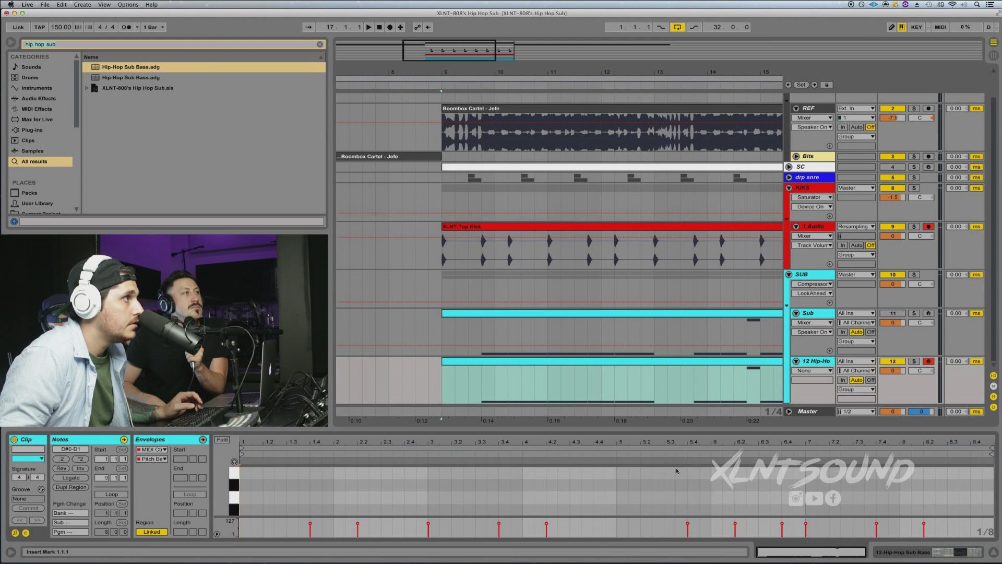
pyautogui.hotkey('shift', 'Tab')
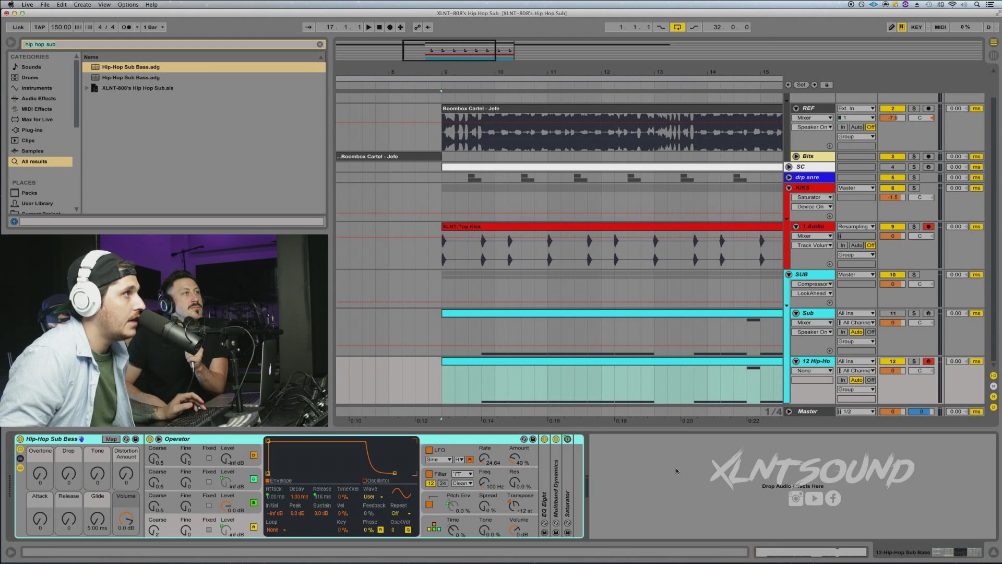
# - Search the audio effects for "kick" and add the Corpus preset Kick Tight.adv after the Hip-Hop Sub Bass rack
pyautogui.click(319, 45)
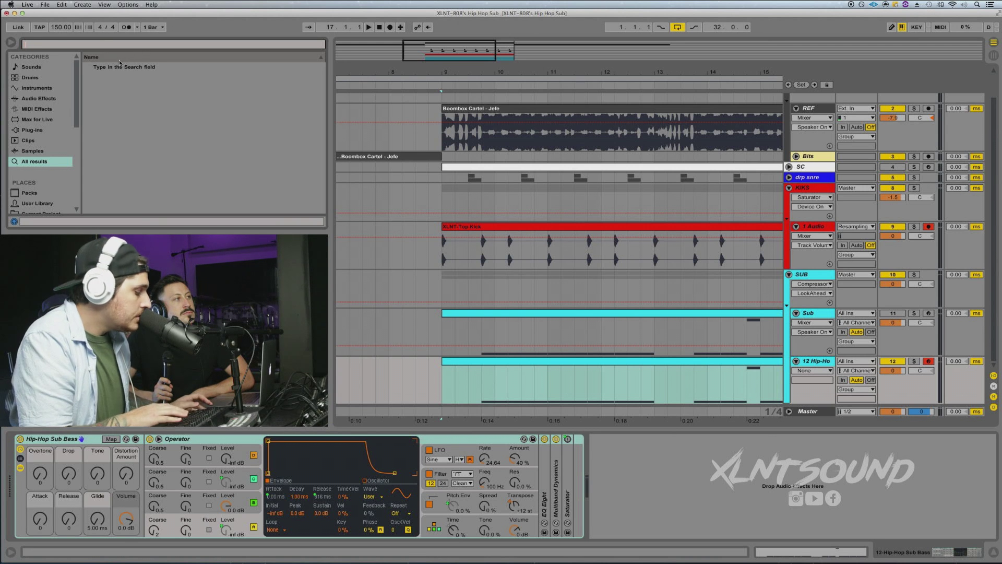
pyautogui.write('ki')
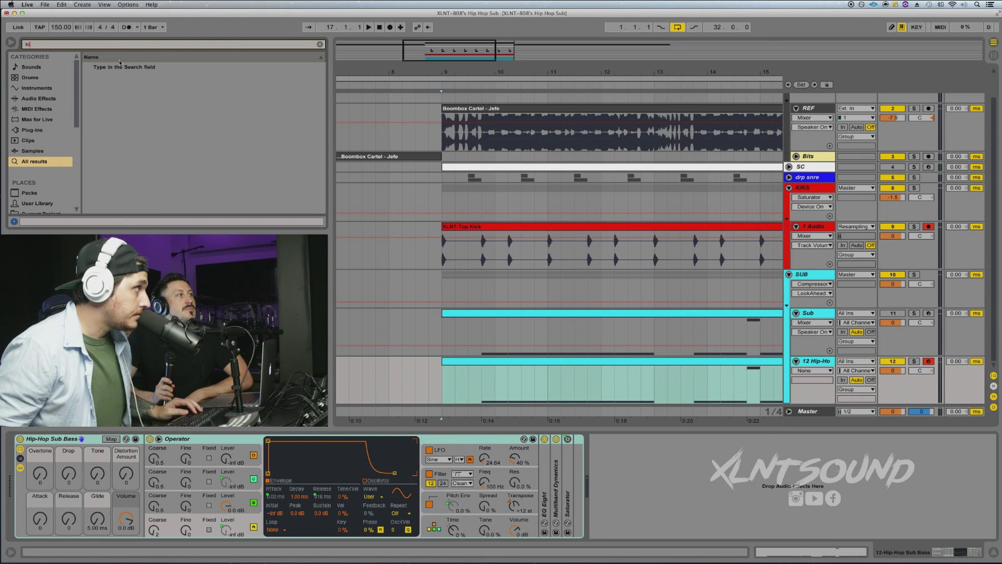
pyautogui.write('ck')
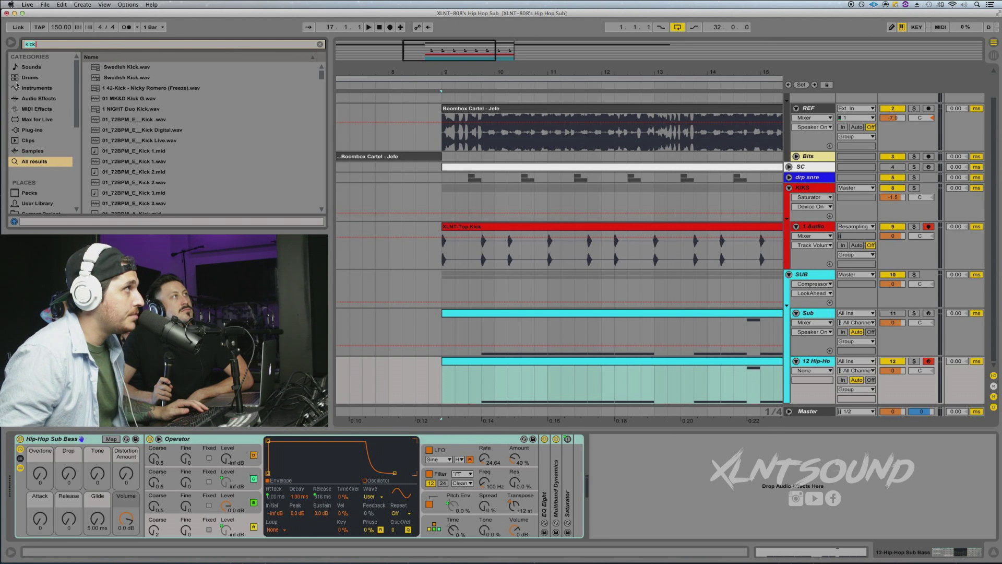
pyautogui.click(26, 99)
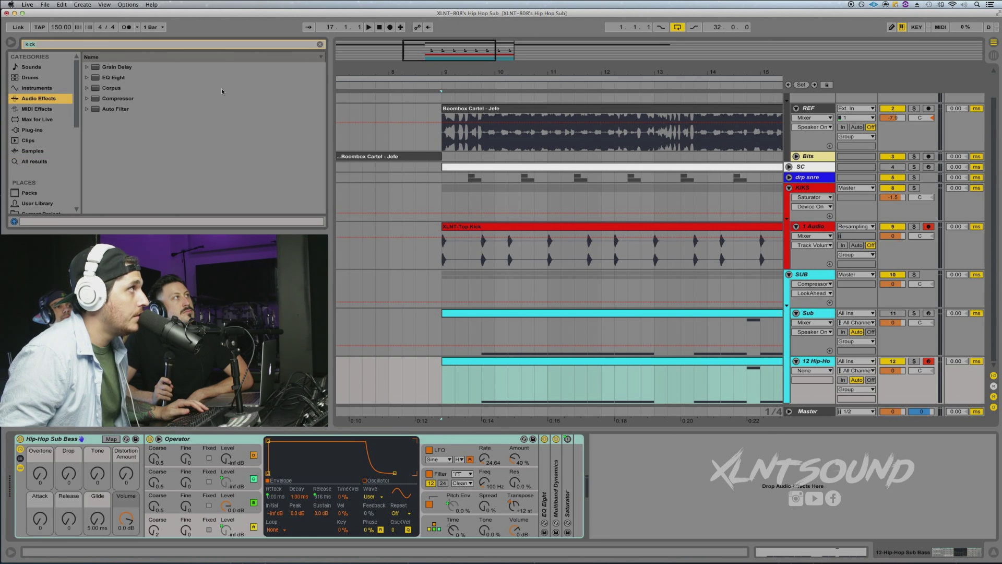
pyautogui.click(87, 88)
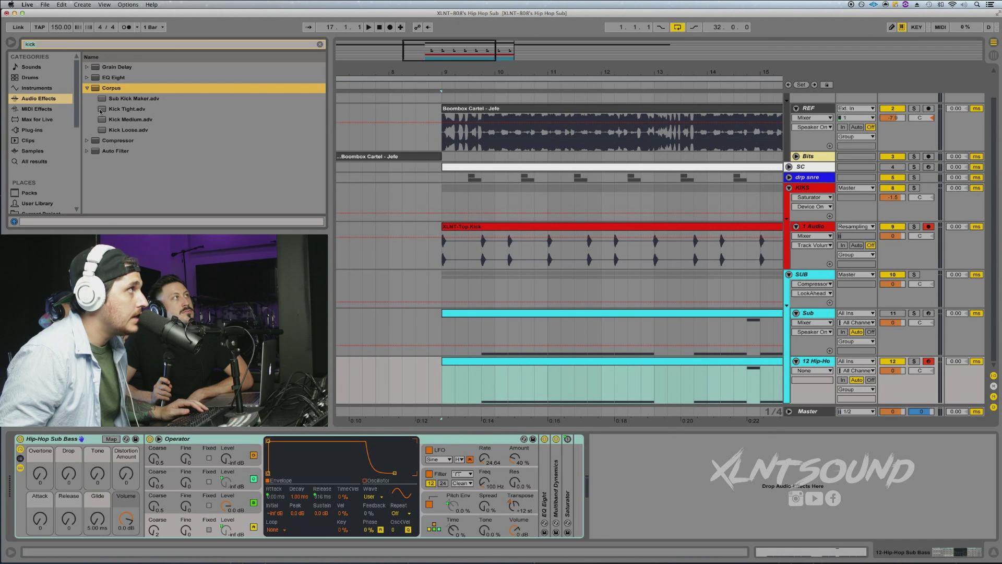
pyautogui.moveTo(101, 111); pyautogui.dragTo(609, 467)
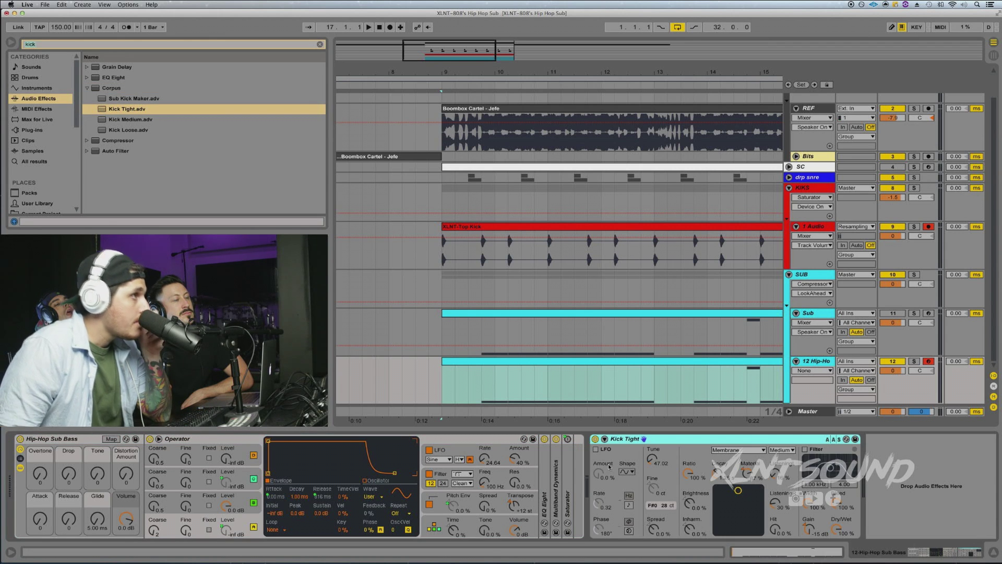
# - Lower Kick Tight's Tune to 39.43, around the note D#0
pyautogui.click(651, 460)
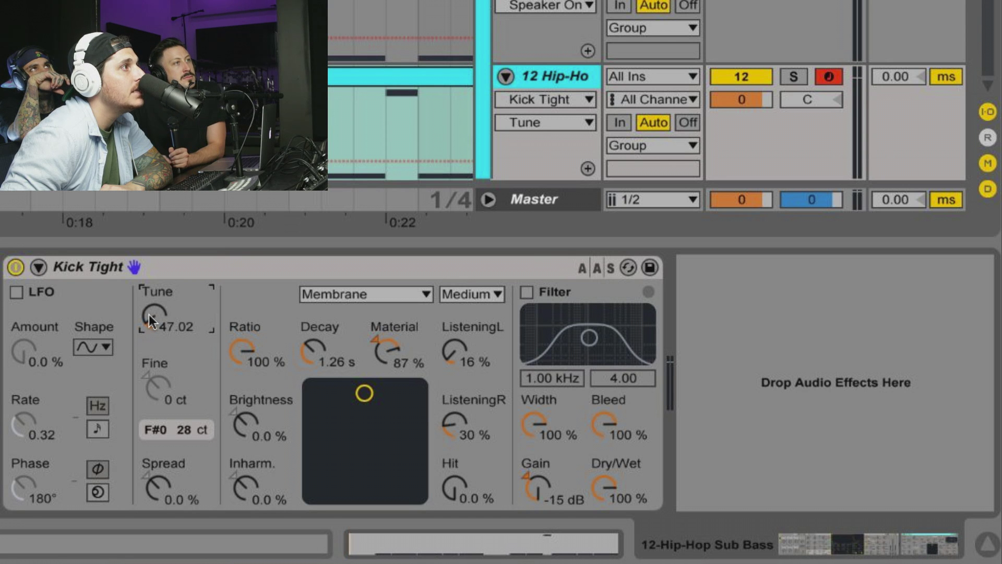
pyautogui.moveTo(150, 321)
pyautogui.mouseDown()
pyautogui.moveTo(150, 347)
pyautogui.moveTo(150, 339)
pyautogui.mouseUp()
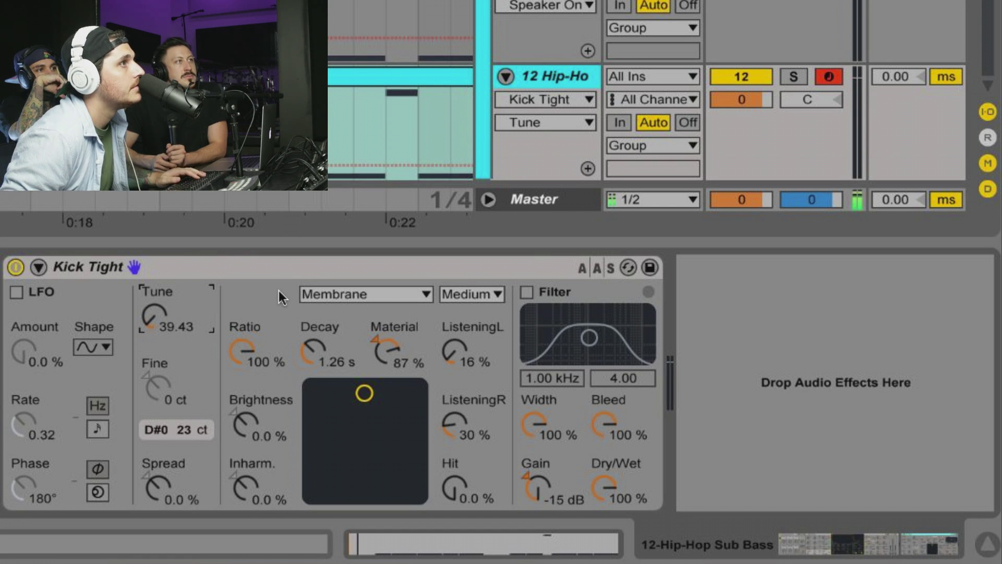
# - Solo the Hip-Hop Sub Bass track and compare its playback with Kick Tight switched off and on
pyautogui.click(791, 76)
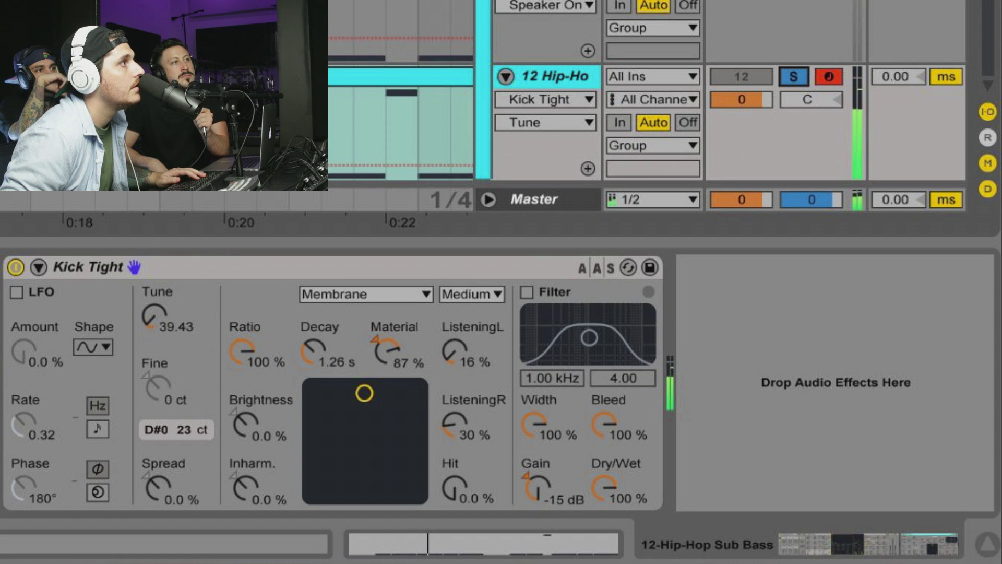
pyautogui.click(16, 267)
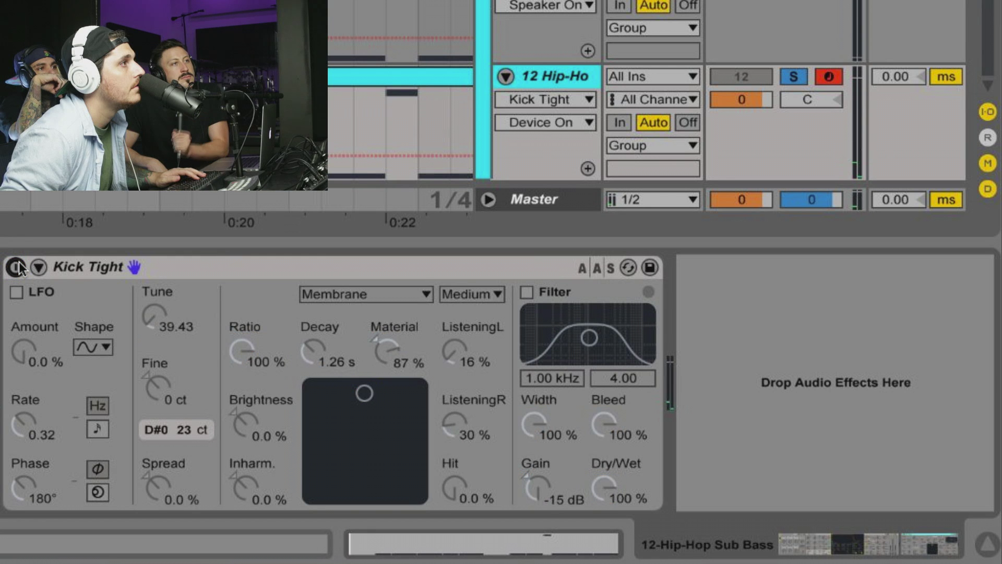
pyautogui.click(16, 268)
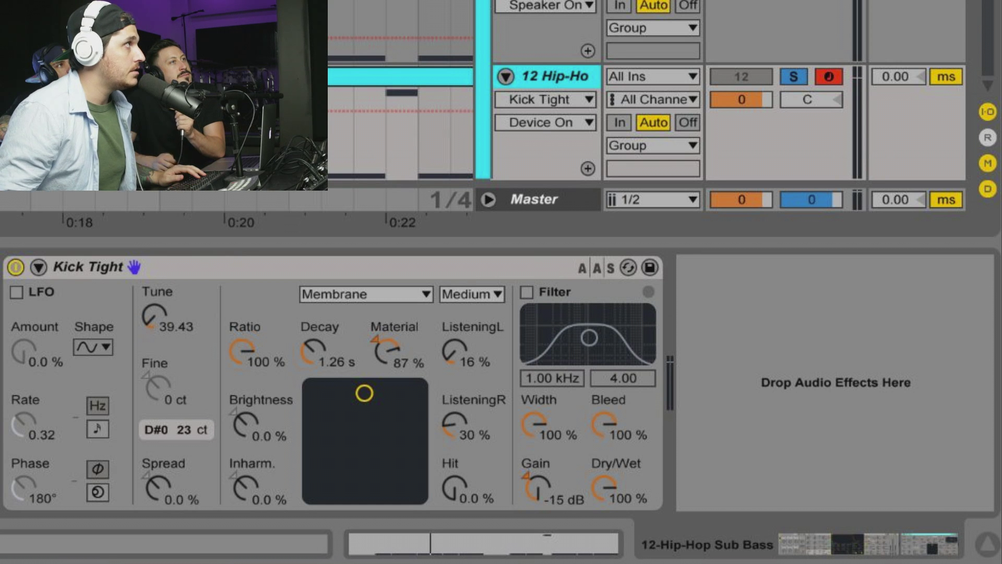
# - Add a Saturator after Kick Tight and an EQ Eight at the end of the device chain
pyautogui.moveTo(0, 282); pyautogui.dragTo(802, 433)
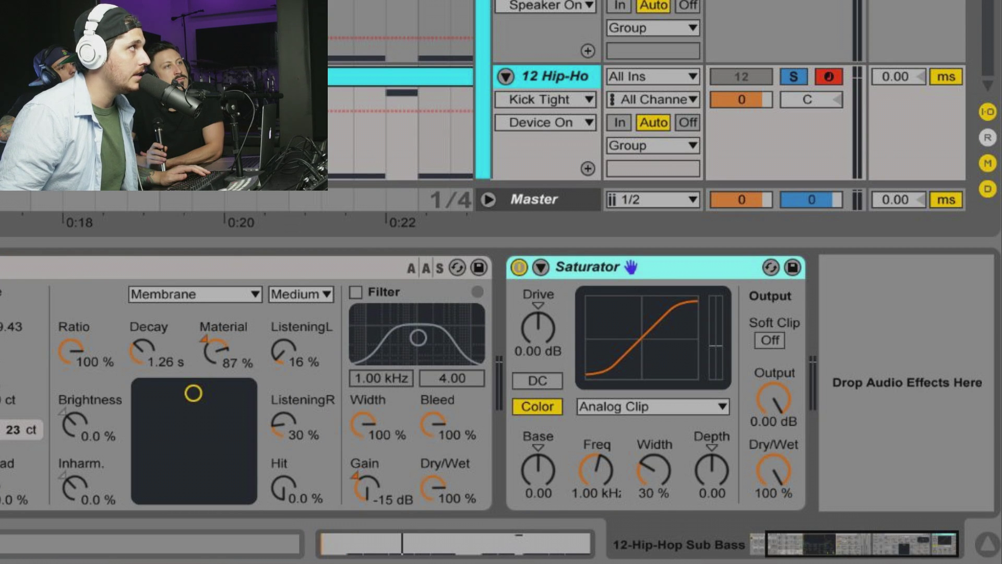
pyautogui.press('super+f')
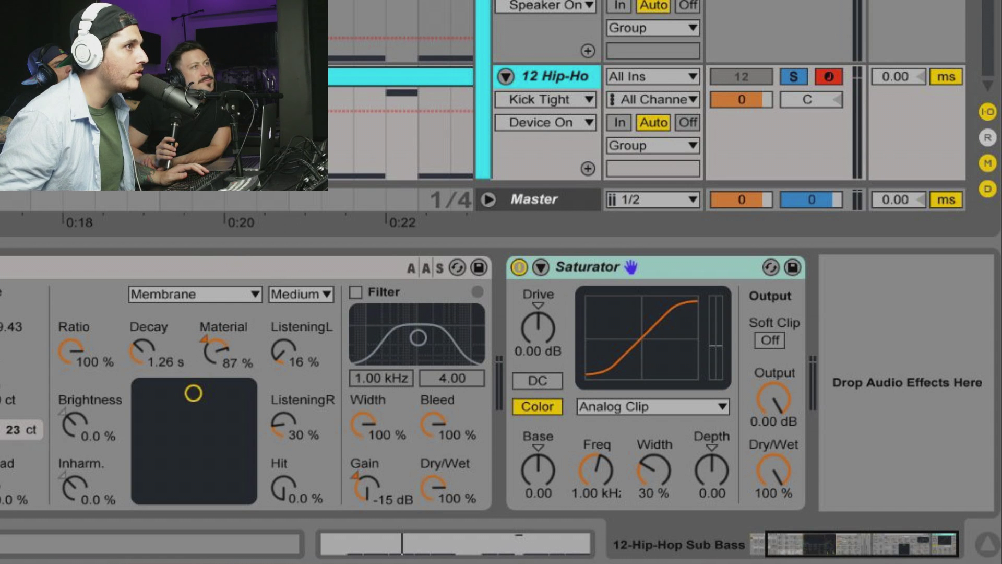
pyautogui.moveTo(1, 407)
pyautogui.mouseDown()
pyautogui.moveTo(897, 418)
pyautogui.moveTo(863, 415)
pyautogui.mouseUp()
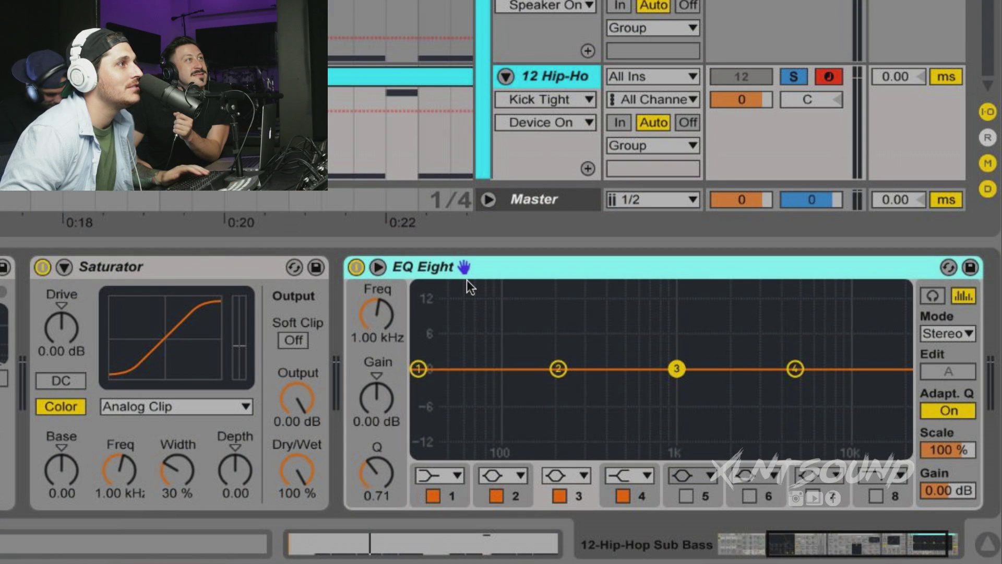
# - Play the soloed track briefly, turn on the Saturator's Soft Clip, and set its Drive to 2 dB
pyautogui.press('space')
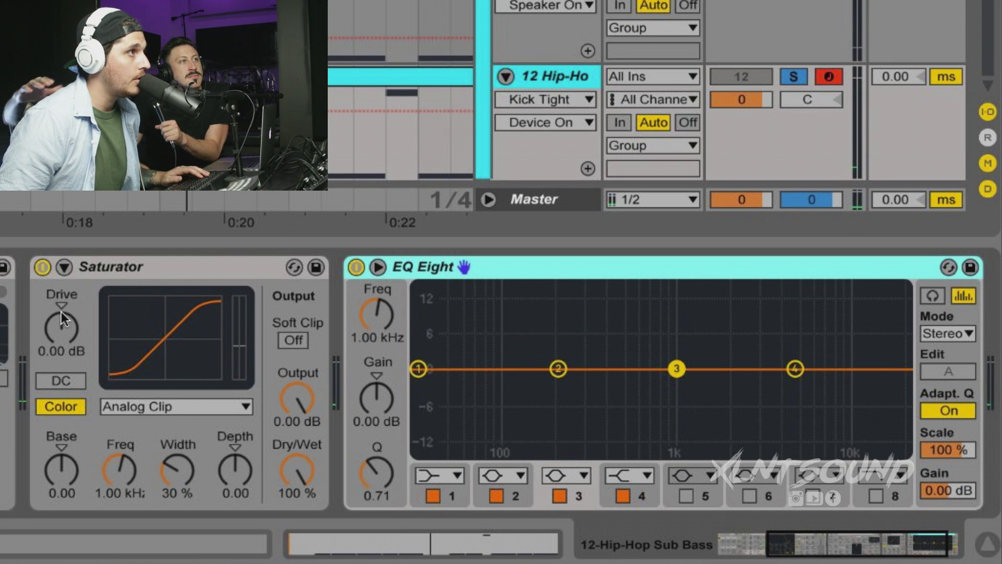
pyautogui.click(295, 341)
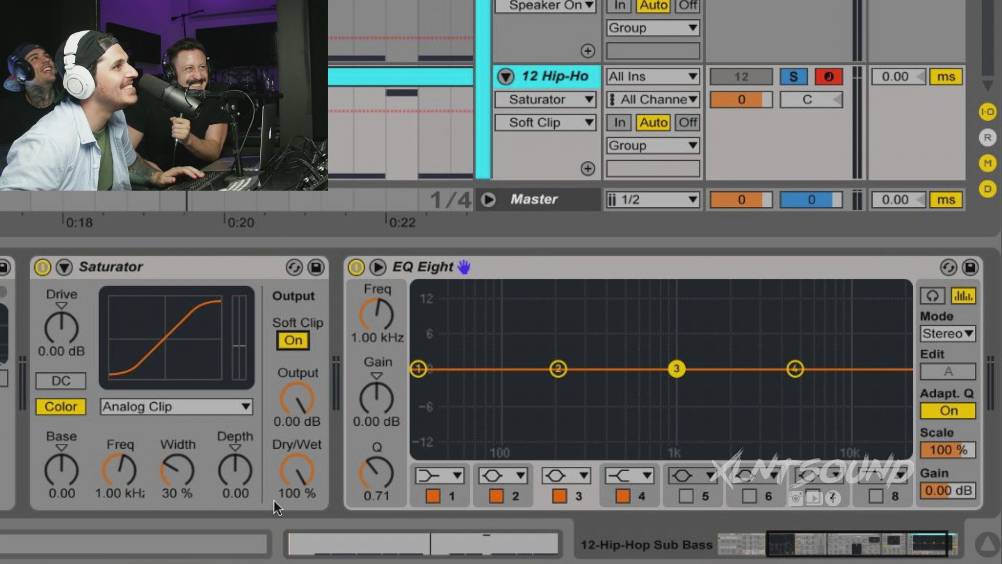
pyautogui.click(62, 324)
pyautogui.write('2')
pyautogui.press('Return')
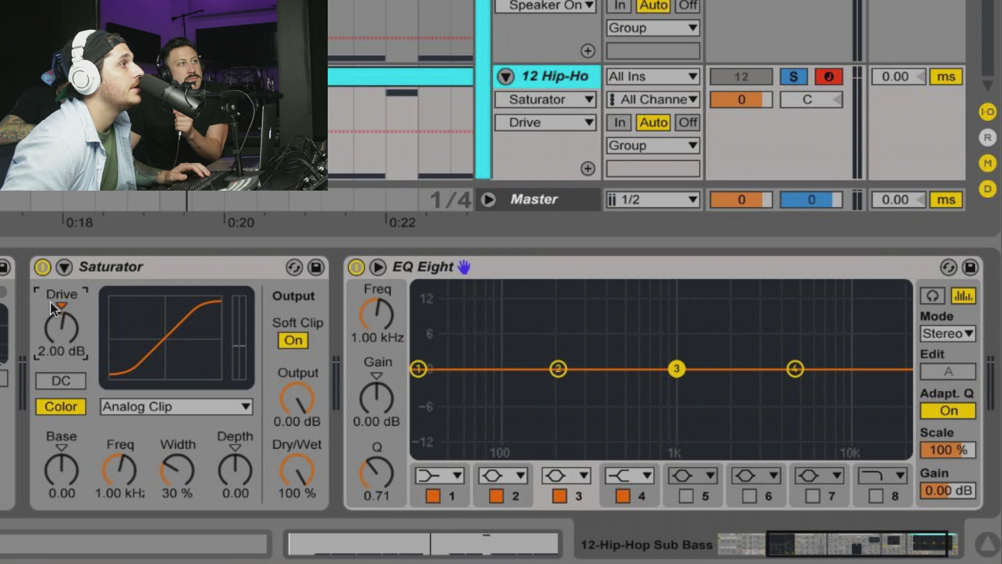
# - Set the Saturator's color Freq to 311 Hz
pyautogui.click(114, 481)
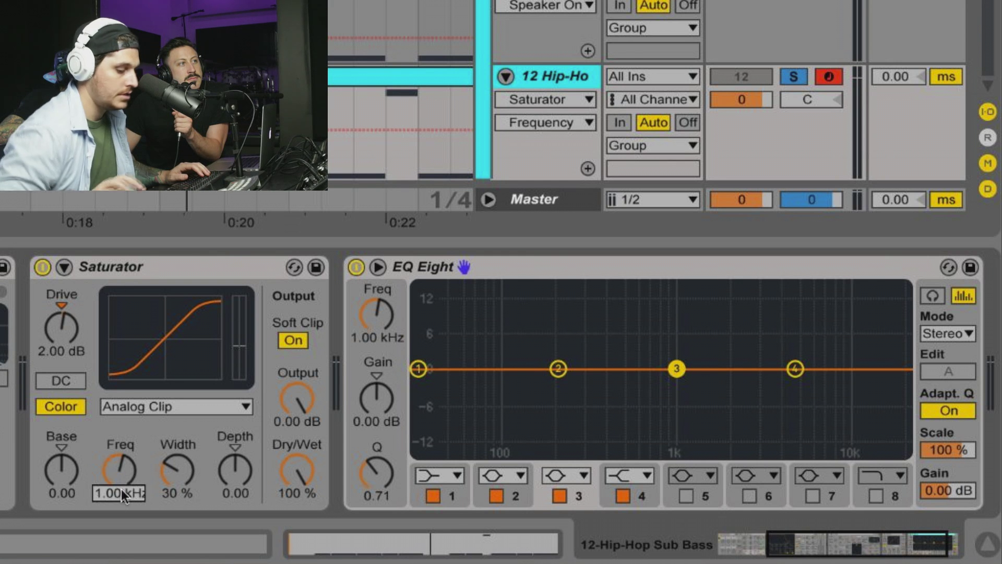
pyautogui.write('3121')
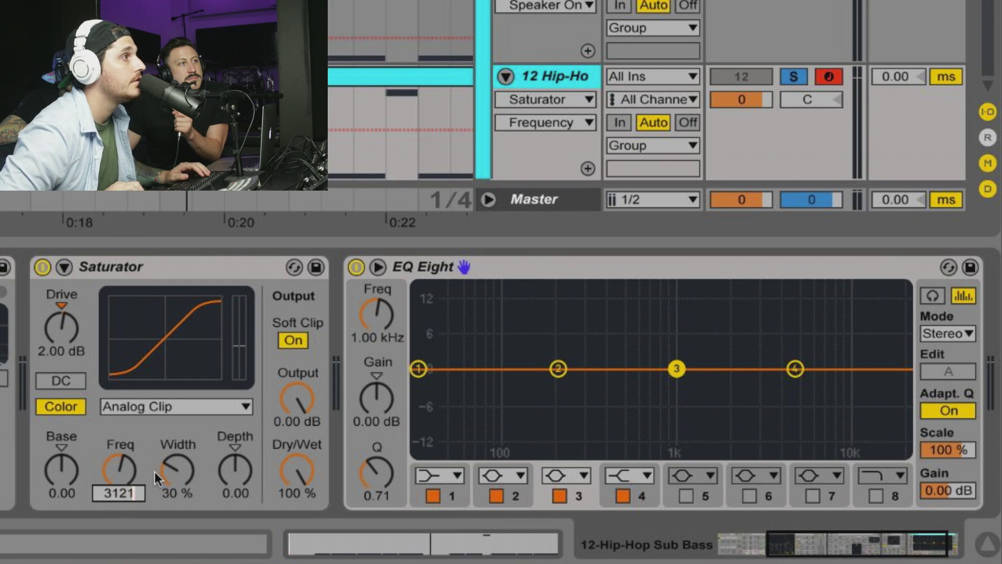
pyautogui.press('BackSpace')
pyautogui.press('BackSpace')
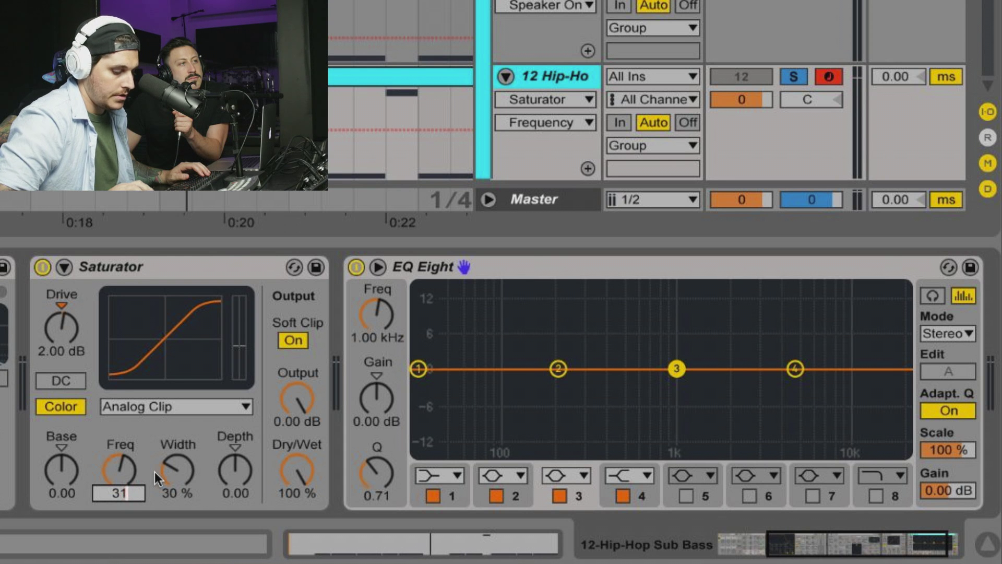
pyautogui.write('1.13')
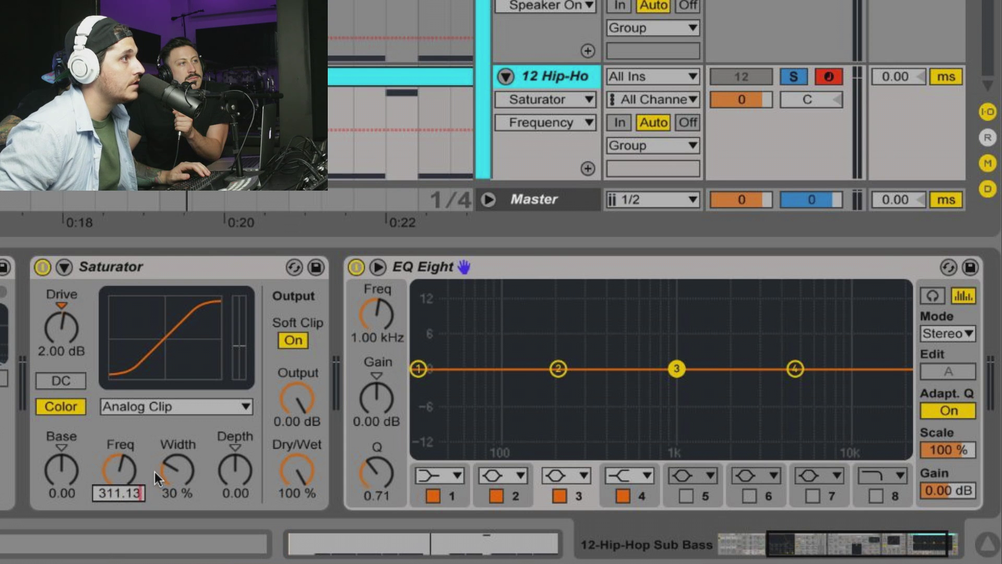
pyautogui.press('Return')
pyautogui.moveTo(116, 464)
pyautogui.mouseDown()
pyautogui.moveTo(117, 454)
pyautogui.moveTo(117, 472)
pyautogui.mouseUp()
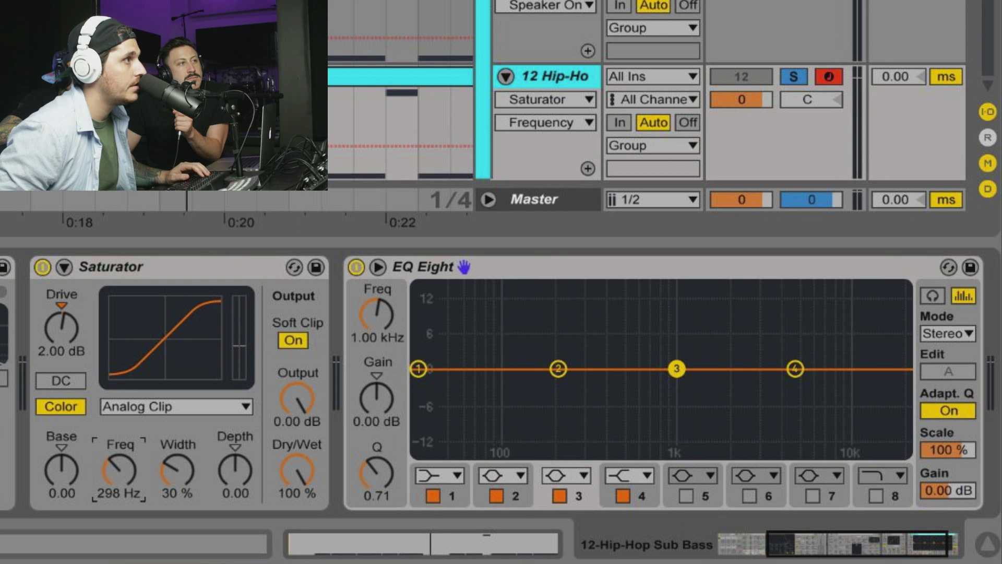
pyautogui.write('311')
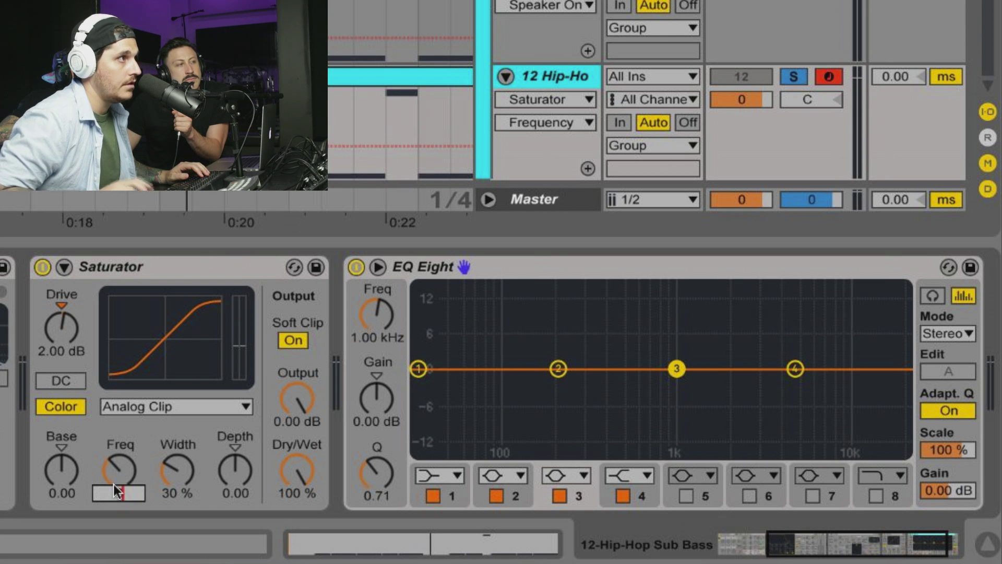
pyautogui.press('Return')
# - Set the Saturator's Base to 2.00 and reduce its Dry/Wet to 61.9%
pyautogui.click(52, 484)
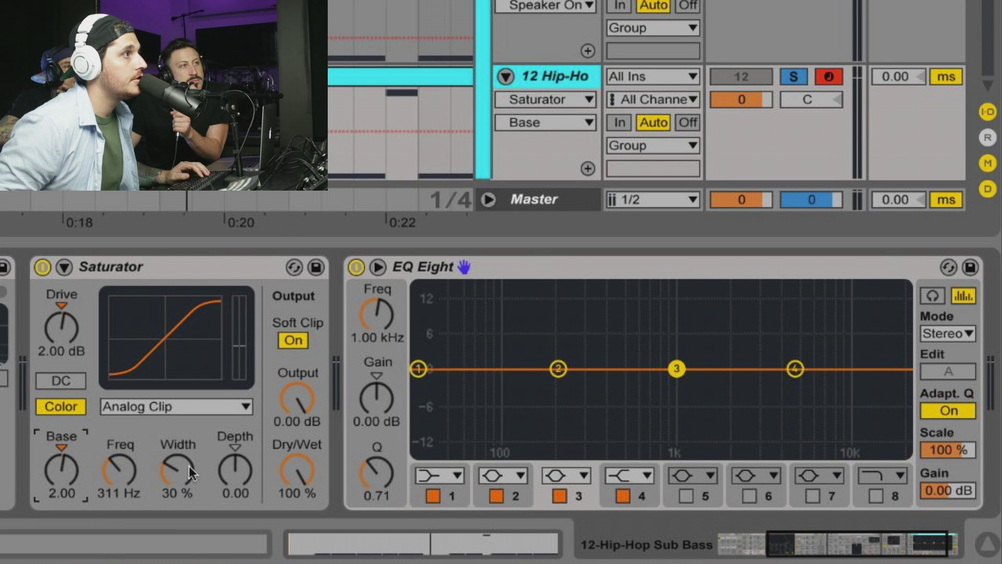
pyautogui.moveTo(296, 470); pyautogui.dragTo(296, 491)
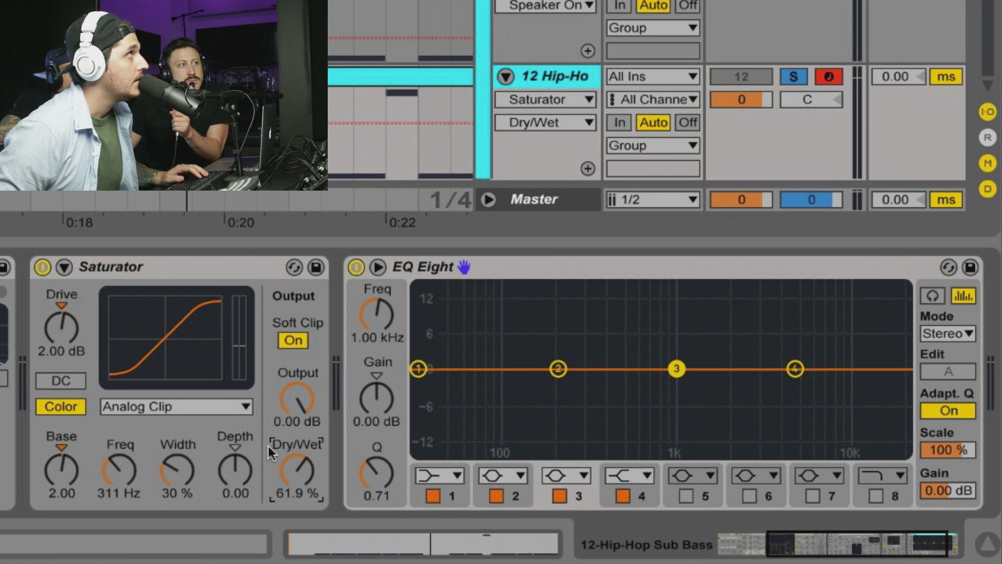
# - Play the soloed sub and switch the Saturator off and back on to compare its effect
pyautogui.press('space')
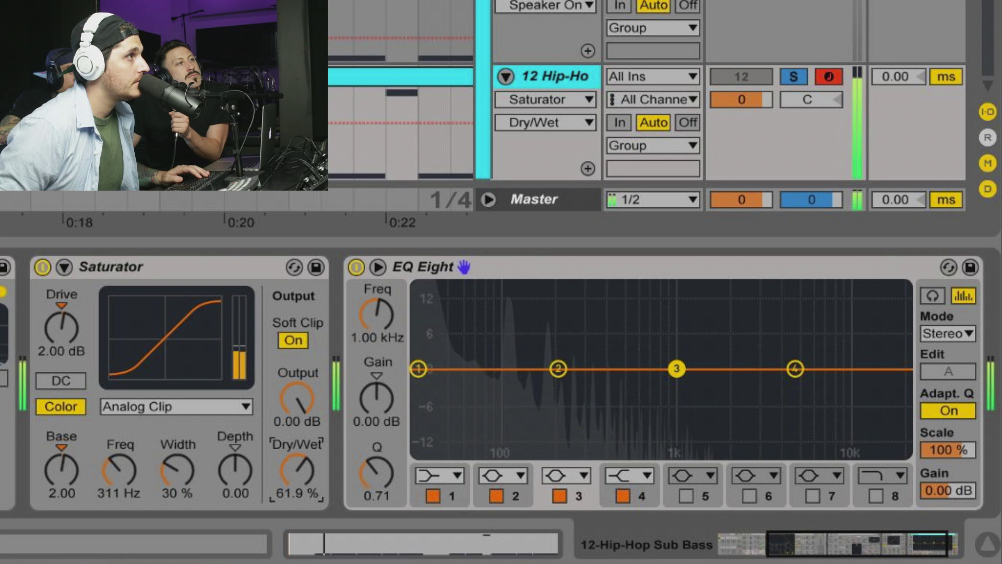
pyautogui.click(42, 268)
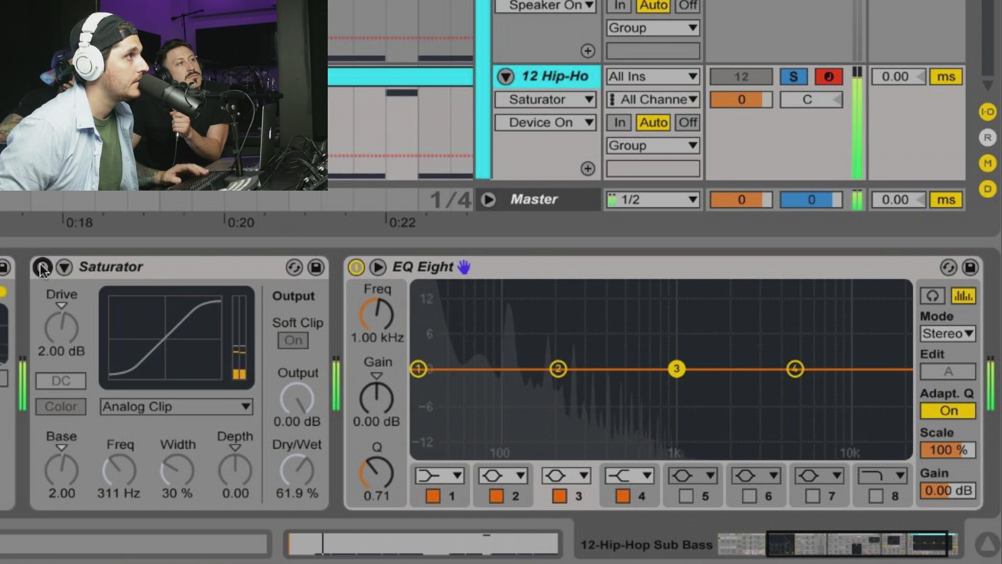
pyautogui.click(43, 267)
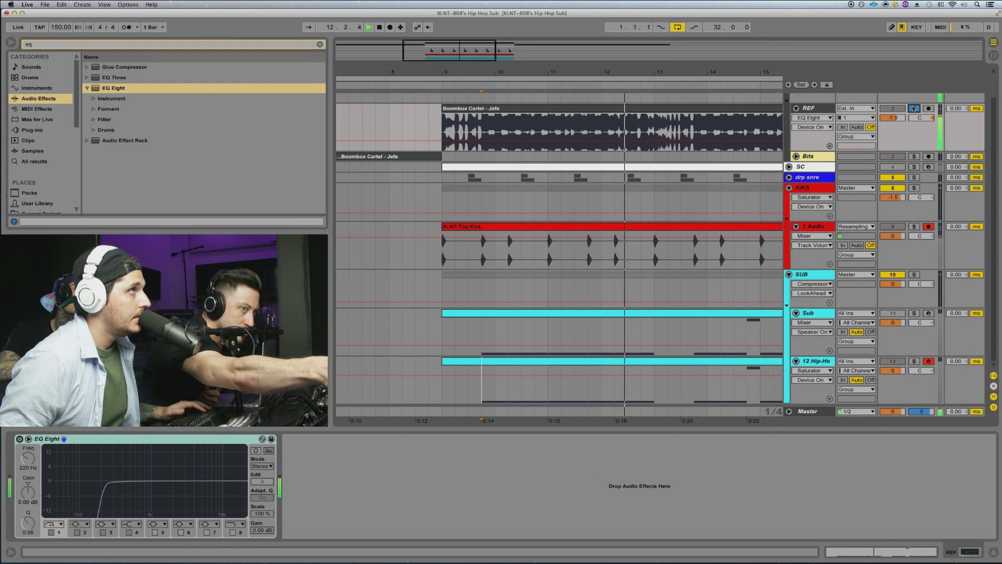
# - Stop playback, unsolo the REF track, activate it, and turn on its EQ Eight
pyautogui.press('space')
pyautogui.click(914, 108)
pyautogui.click(893, 110)
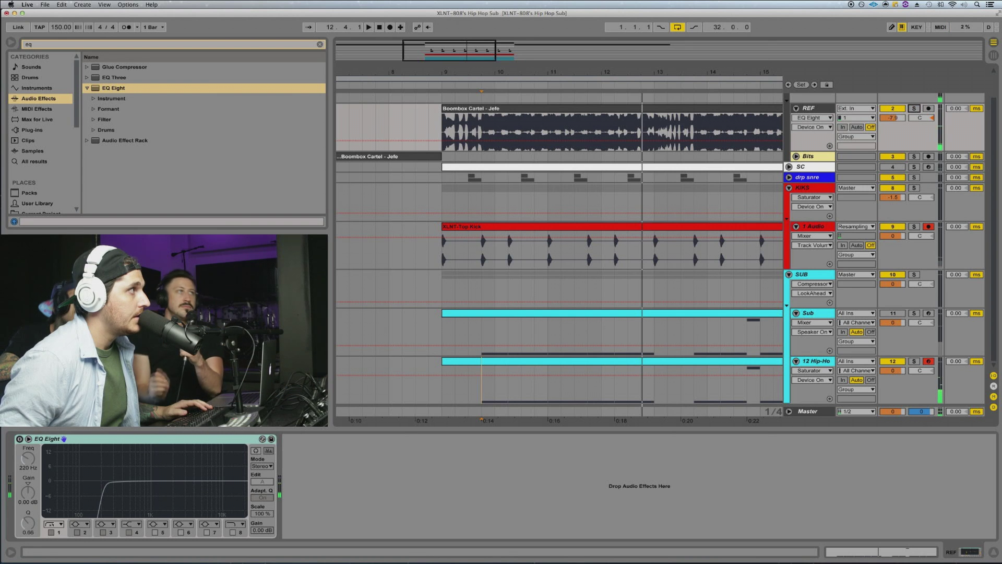
pyautogui.click(19, 438)
# - Play a short section of the arrangement with the other tracks active
pyautogui.press('space')
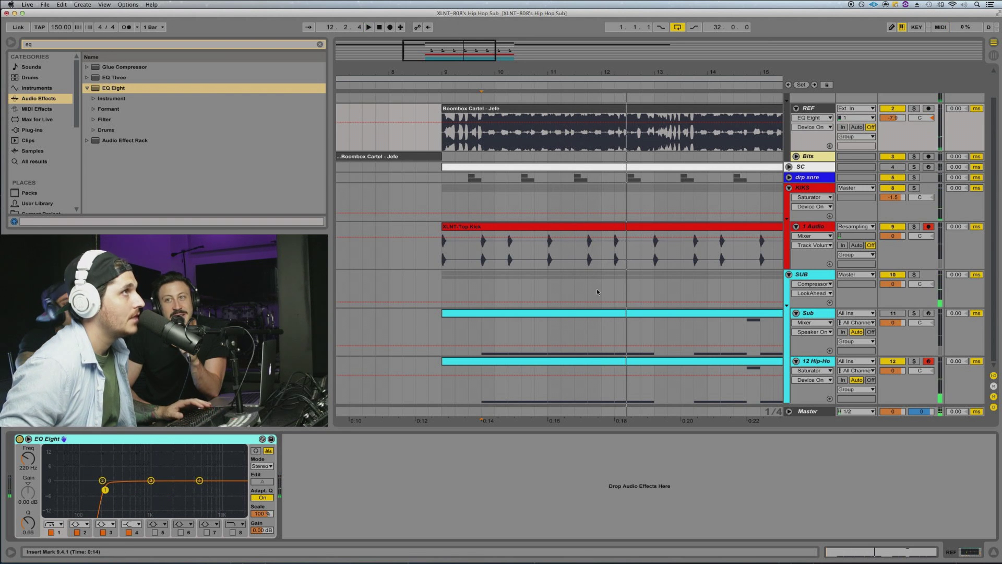
pyautogui.press('space')
pyautogui.press('space')
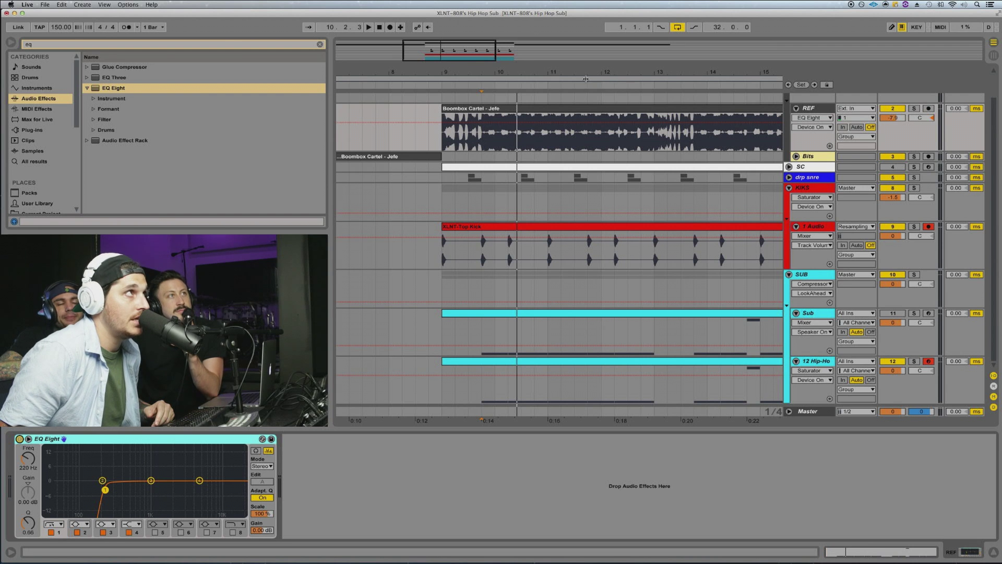
# - Place the insert marker at bar 33 and fold the SUB and KIKS groups
pyautogui.moveTo(586, 74); pyautogui.dragTo(680, 64)
pyautogui.hscroll(10, 684, 157)
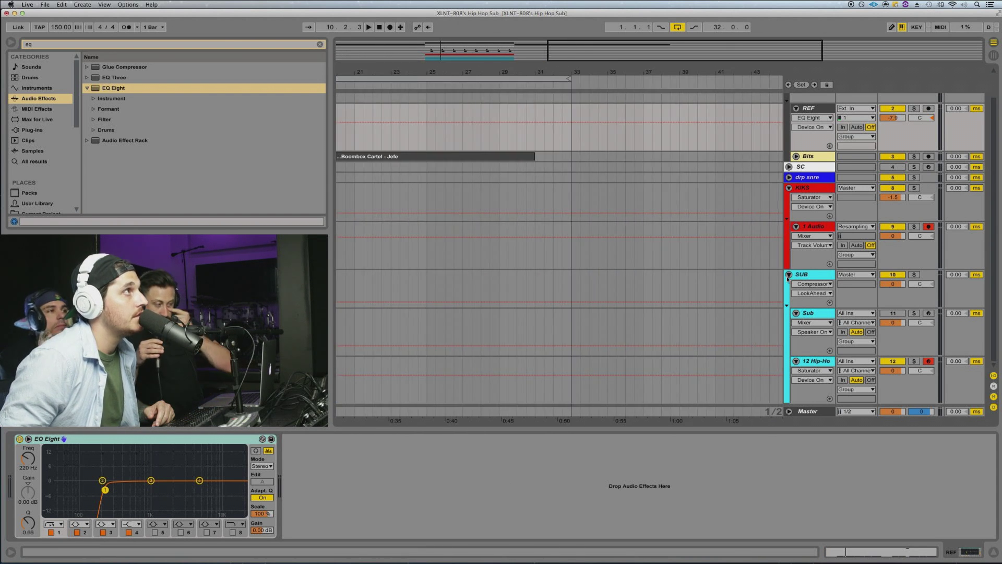
pyautogui.hscroll(-1, 702, 257)
pyautogui.hscroll(-1, 702, 257)
pyautogui.click(619, 197)
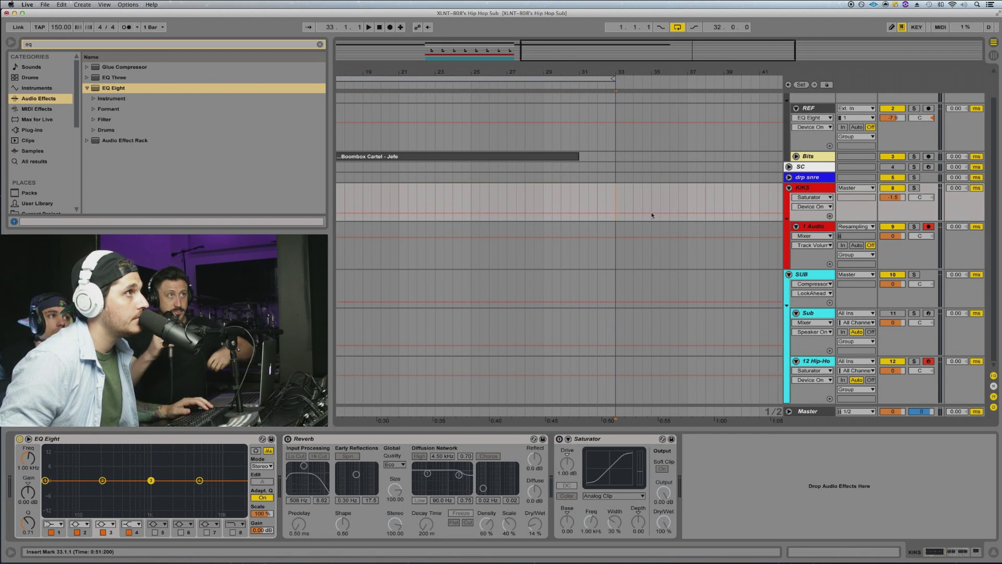
pyautogui.click(789, 274)
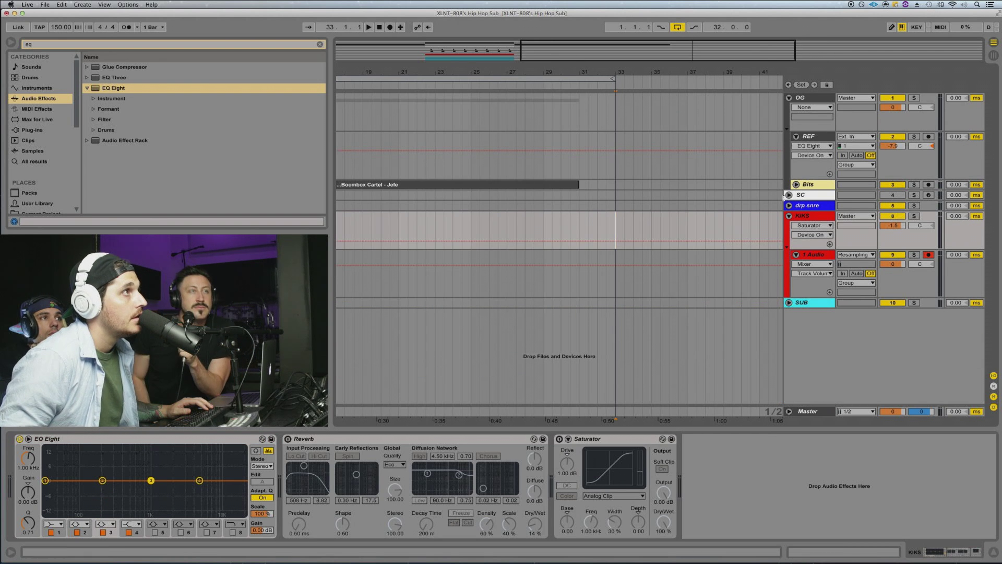
pyautogui.click(789, 215)
# - Insert a new MIDI track below the SUB group and load the Audio Units version of Serum onto it
pyautogui.press('Down')
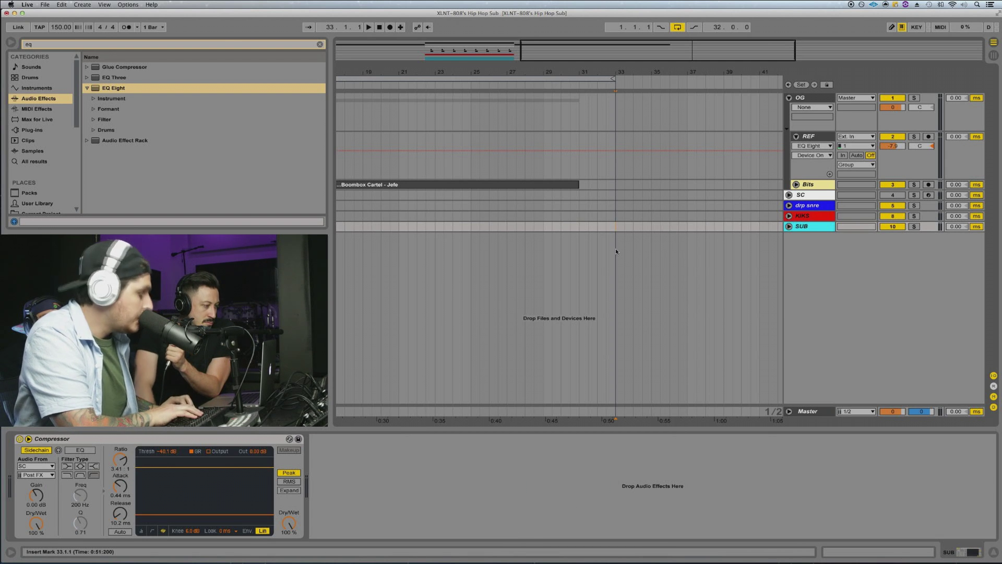
pyautogui.press('super+shift+t')
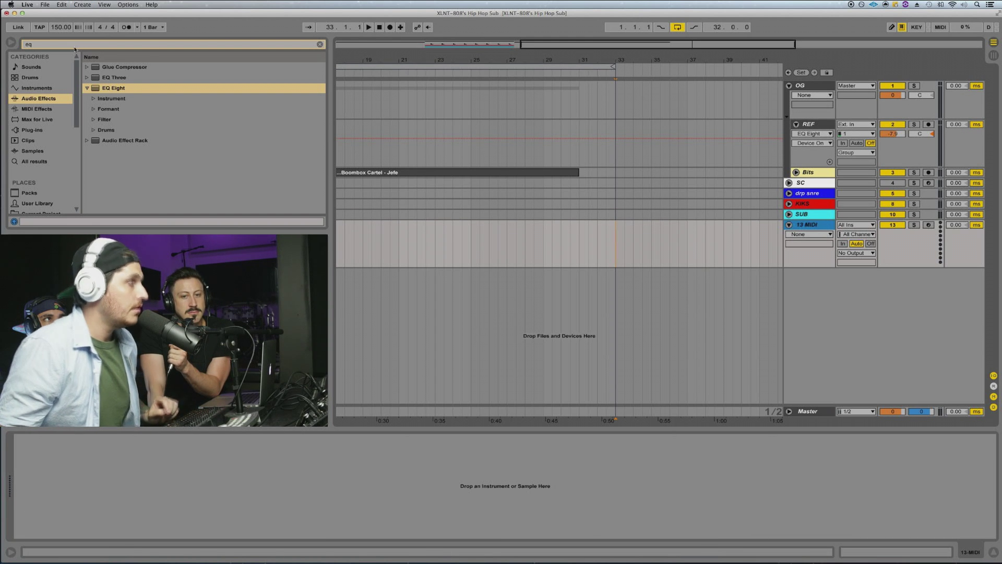
pyautogui.press('super+f')
pyautogui.write('ser')
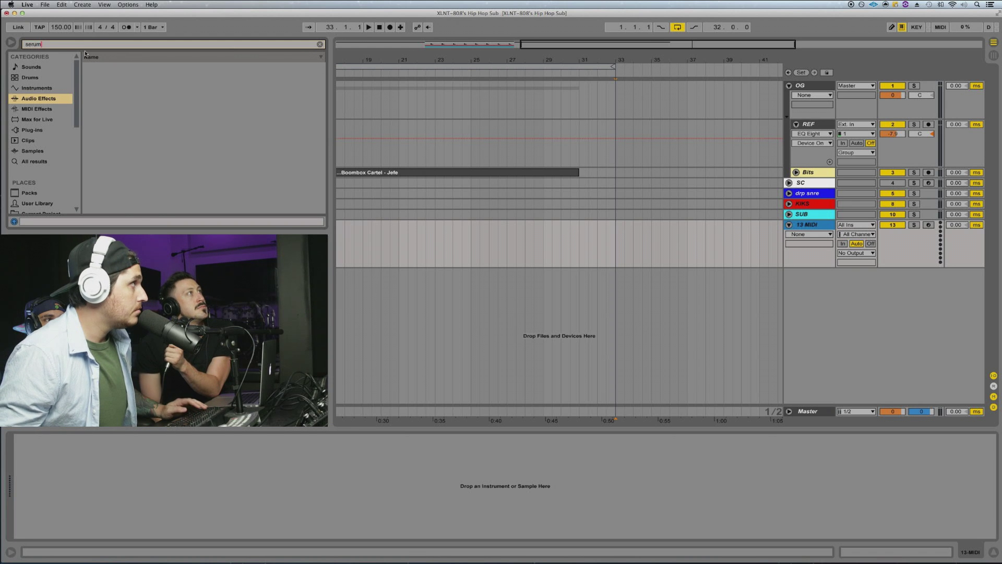
pyautogui.write('um')
pyautogui.press('Return')
pyautogui.click(32, 98)
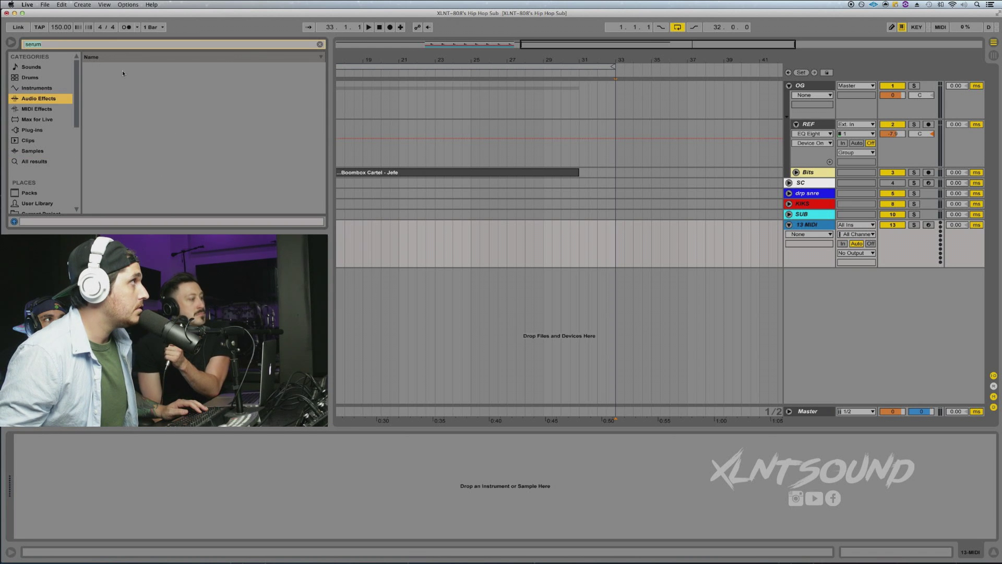
pyautogui.click(52, 46)
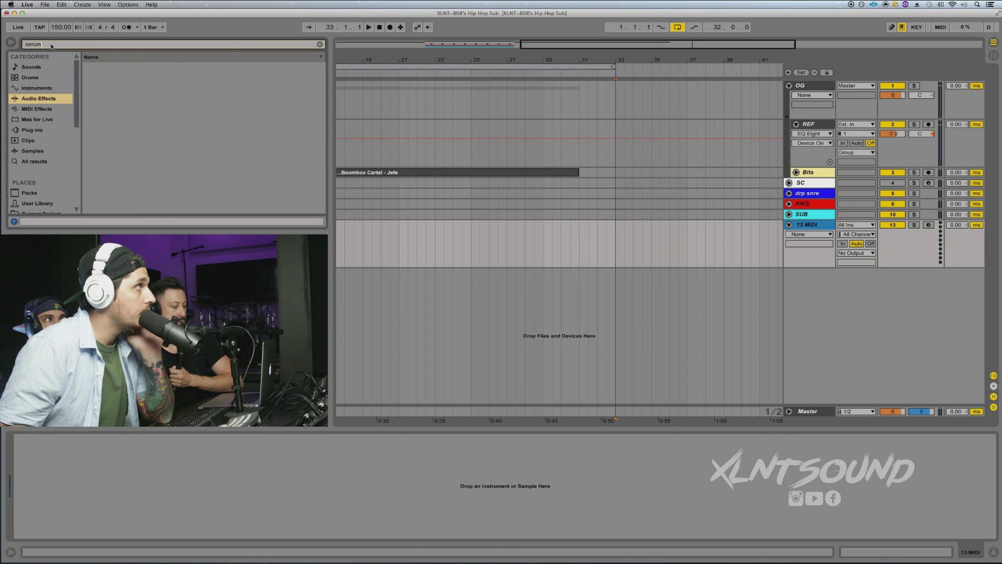
pyautogui.click(32, 129)
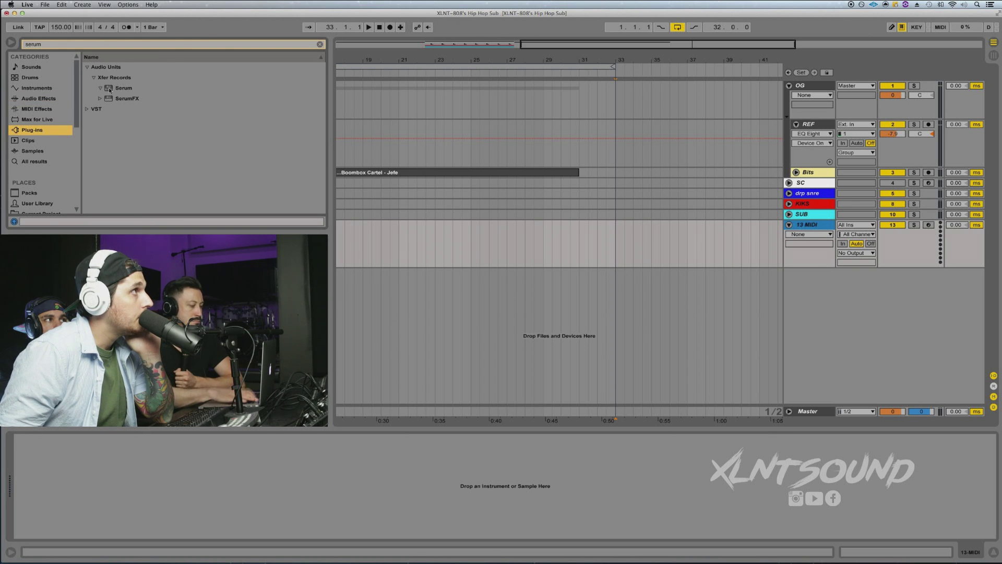
pyautogui.moveTo(110, 90); pyautogui.dragTo(675, 242)
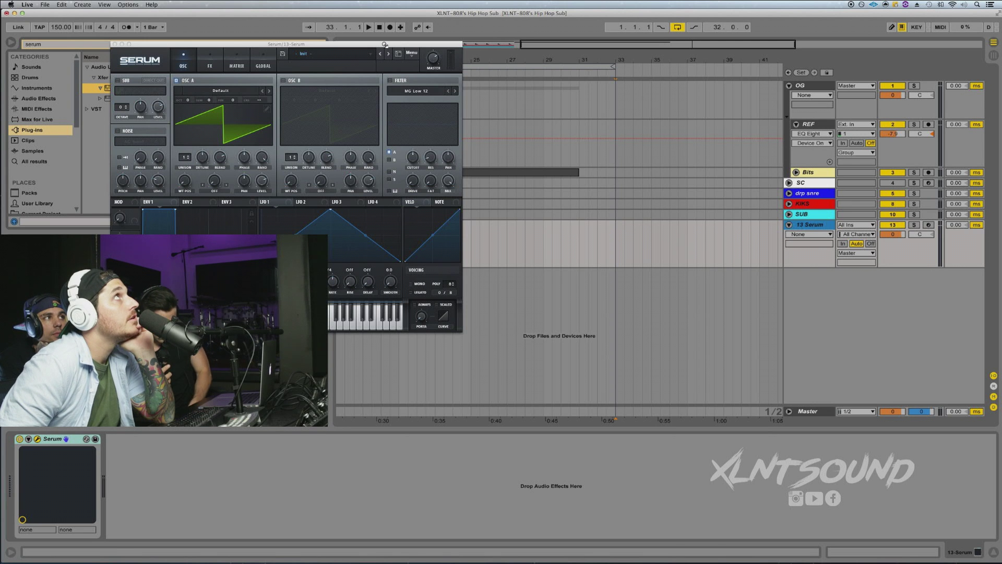
# - Set Serum's OSC A octave to +4, turn on the sub oscillator, and close the plug-in window
pyautogui.moveTo(385, 44); pyautogui.dragTo(753, 20)
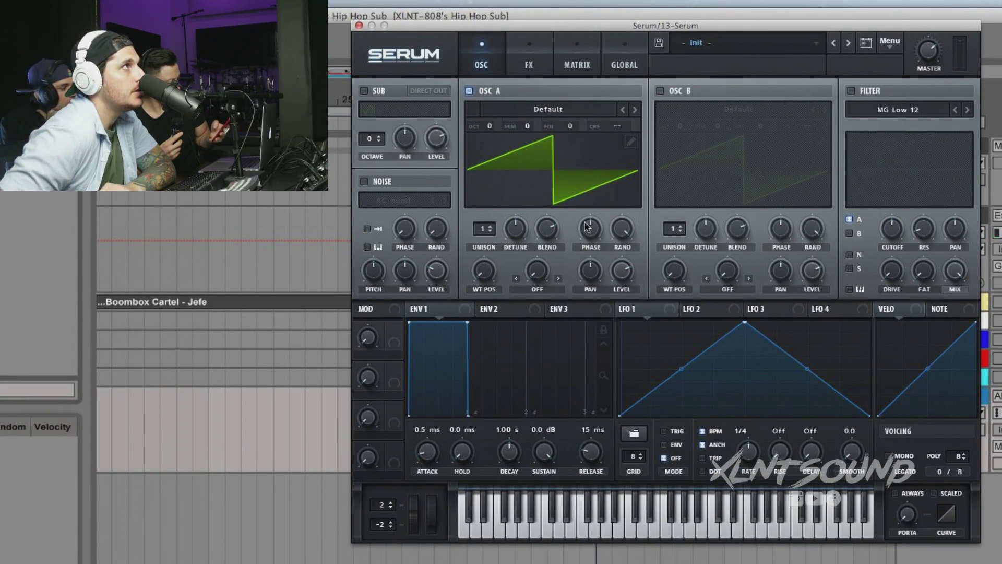
pyautogui.moveTo(489, 126); pyautogui.dragTo(489, 112)
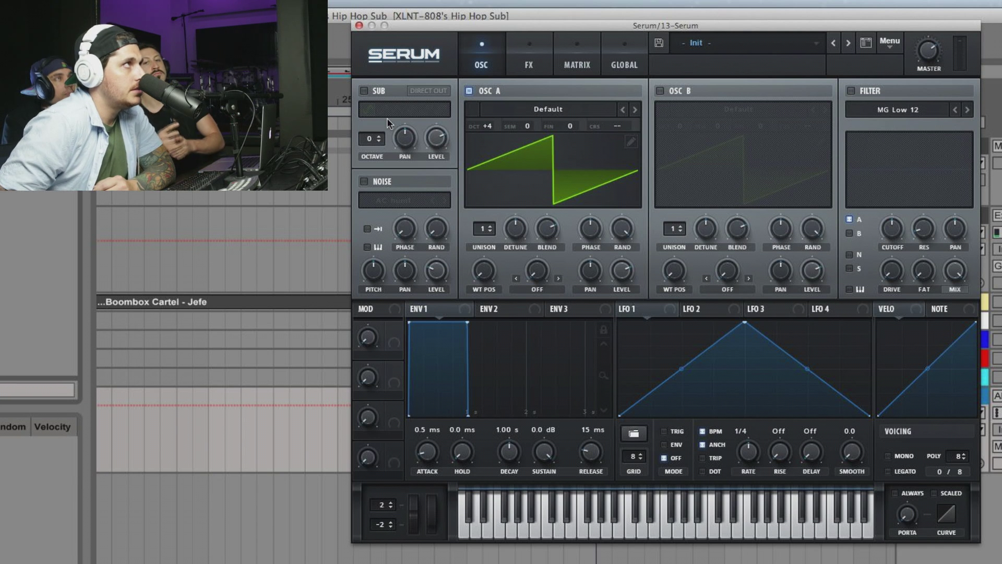
pyautogui.click(364, 91)
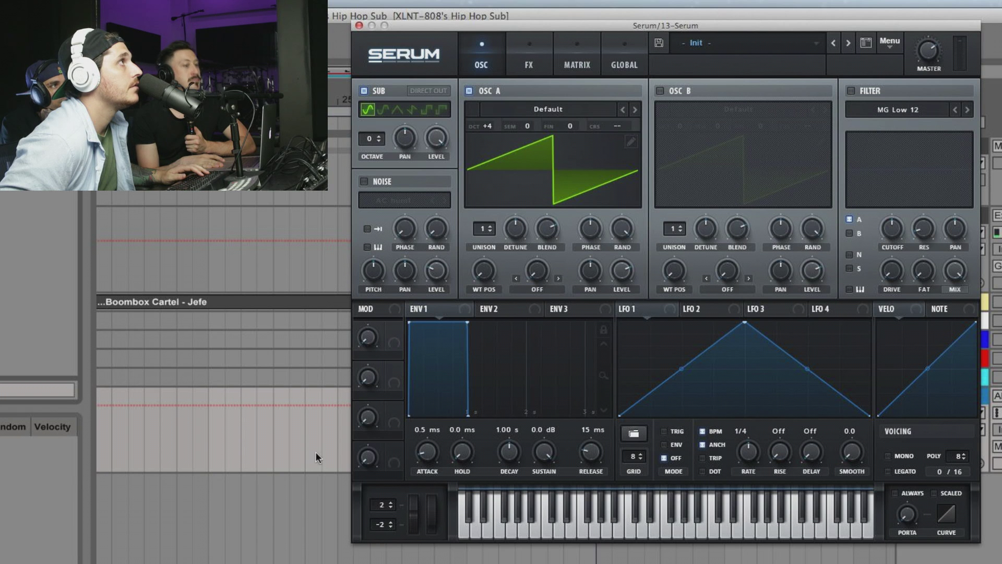
pyautogui.click(360, 26)
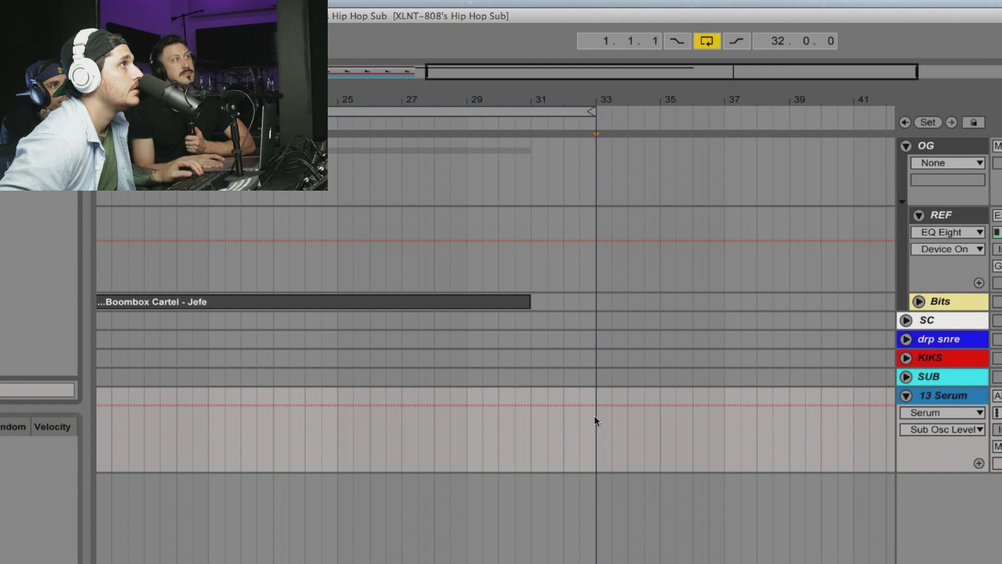
# - Create a MIDI clip on the Serum track from bar 33 to bar 36 with one note spanning it
pyautogui.moveTo(611, 426); pyautogui.dragTo(591, 433)
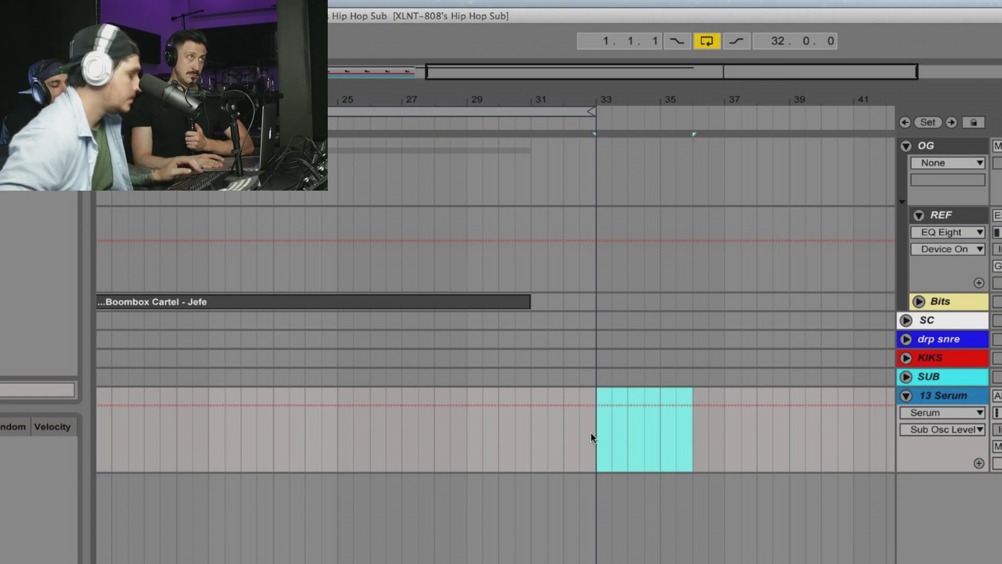
pyautogui.press('super+shift+m')
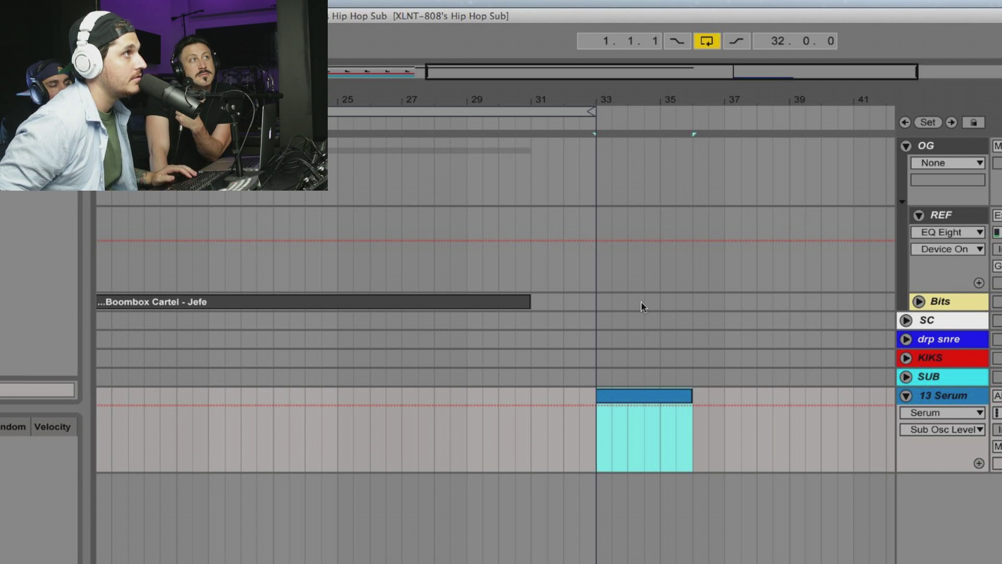
pyautogui.doubleClick(623, 398)
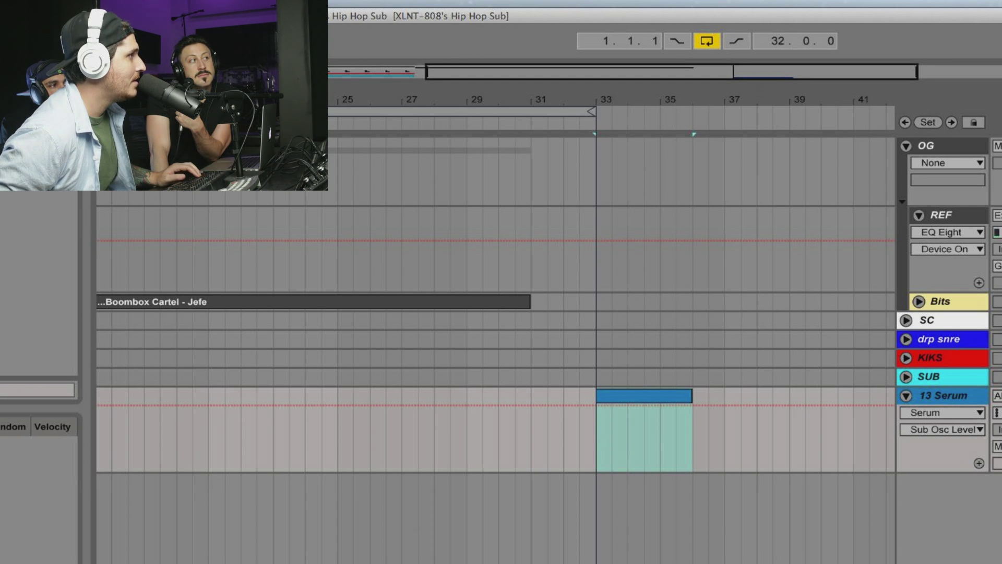
pyautogui.press('Left')
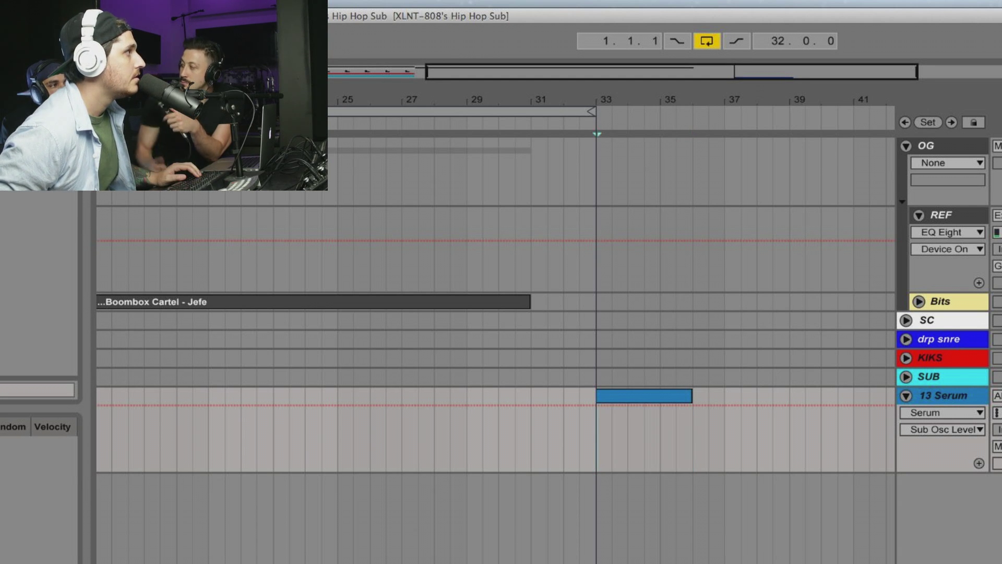
pyautogui.press('super+v')
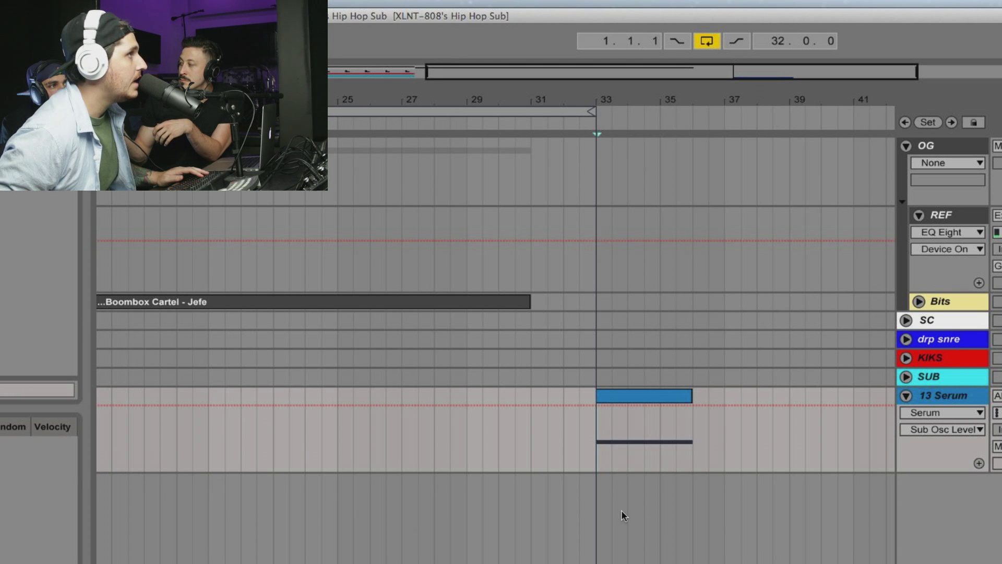
# - Shorten the note in the Serum clip to a brief hit at bar 33
pyautogui.click(666, 396)
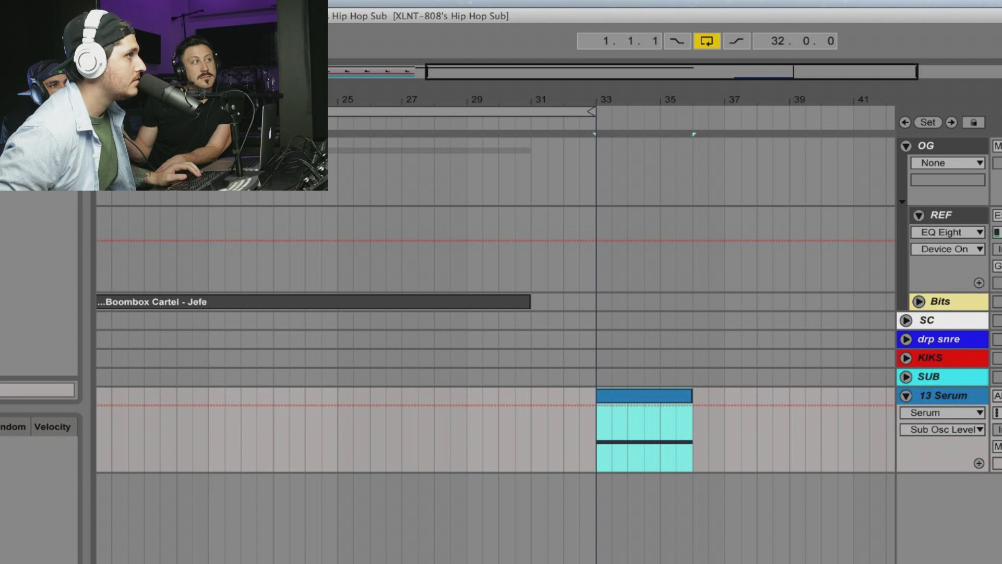
pyautogui.hotkey('shift', 'Tab')
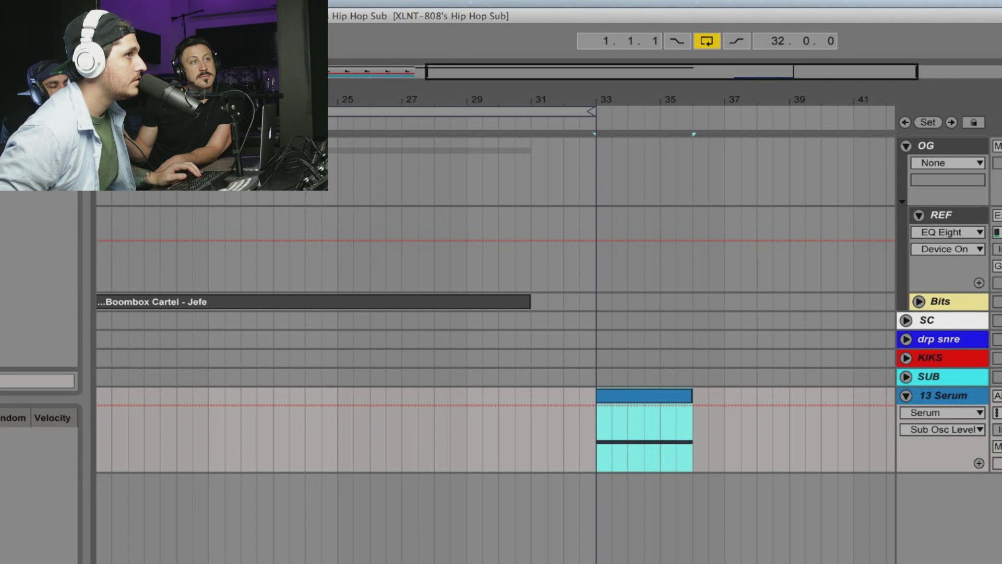
pyautogui.moveTo(692, 396); pyautogui.dragTo(600, 396)
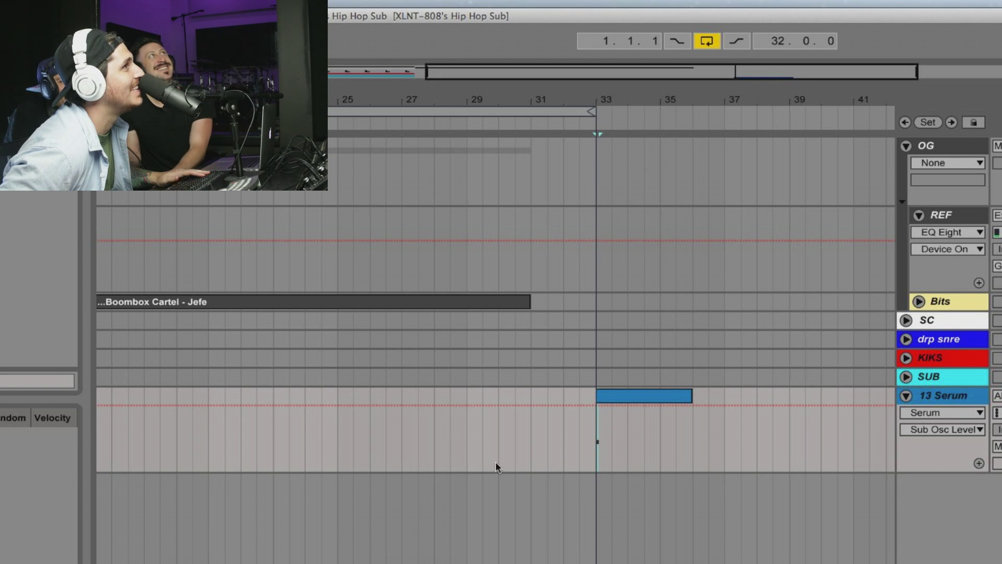
# - Audition the short Serum note several times from bar 33
pyautogui.press('space')
pyautogui.press('space')
pyautogui.press('space')
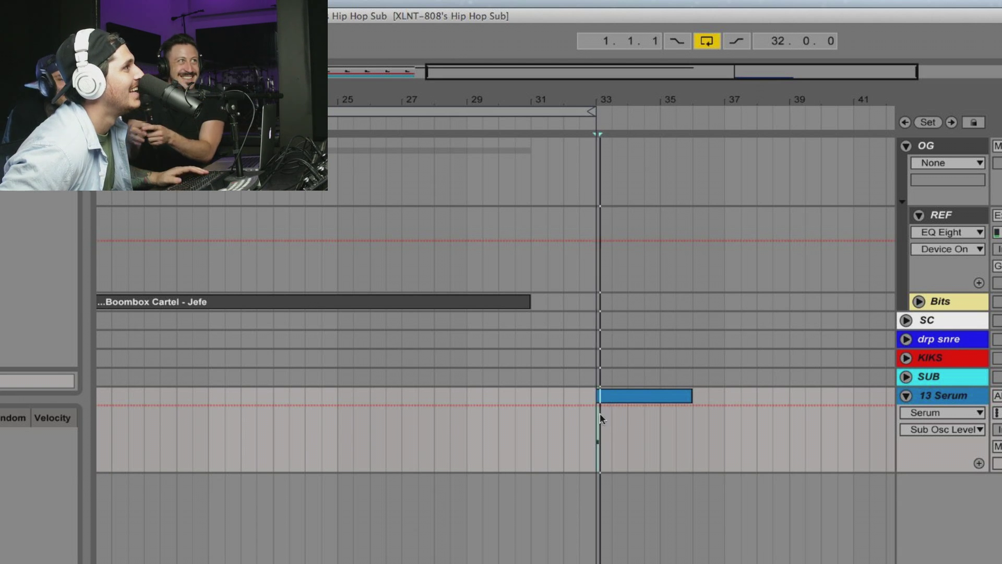
pyautogui.press('space')
pyautogui.press('space')
pyautogui.press('space')
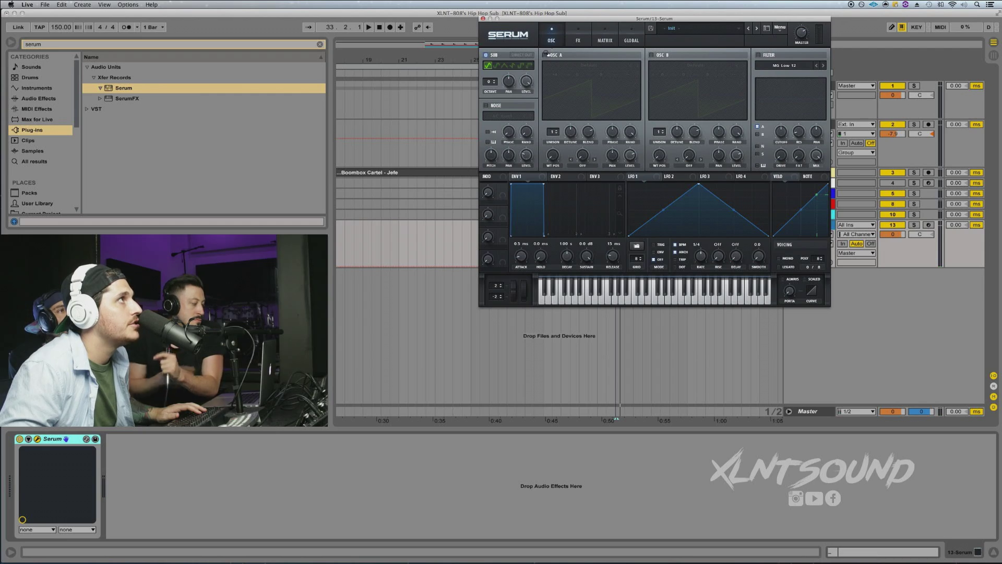
# - Load the Basic Shapes wavetable into Serum's OSC A and set its octave to +1
pyautogui.click(566, 66)
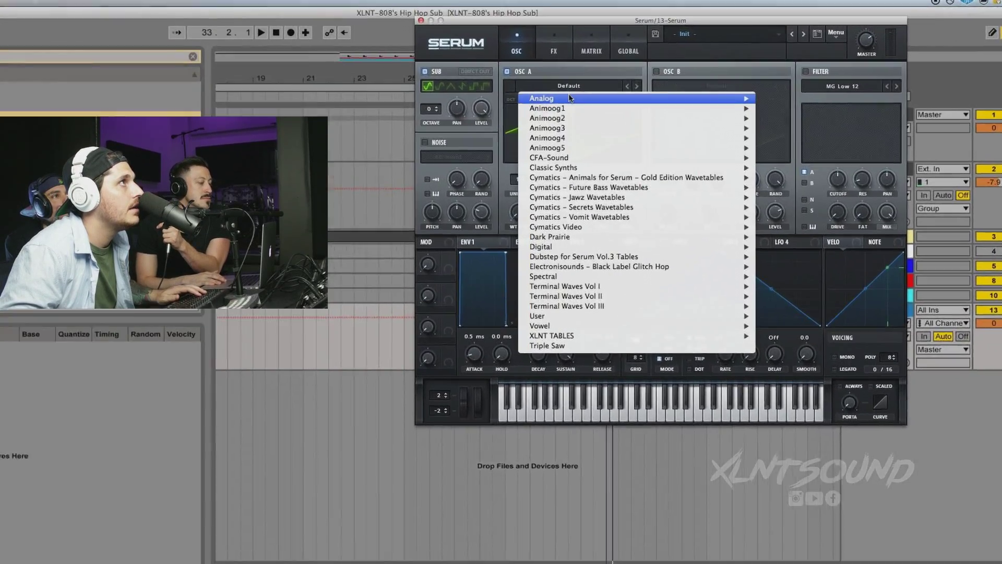
pyautogui.moveTo(574, 74)
pyautogui.click(835, 191)
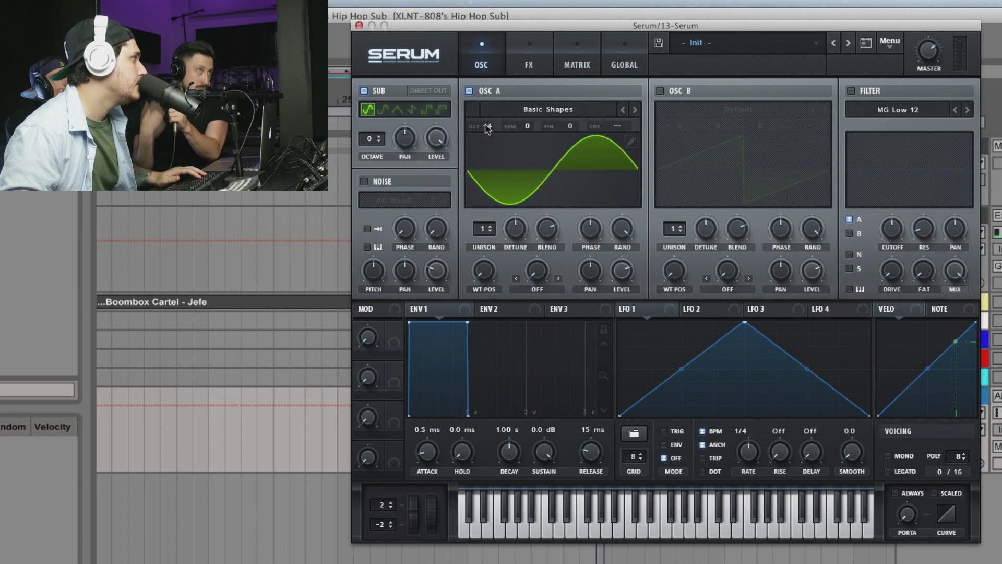
pyautogui.moveTo(485, 128)
pyautogui.moveTo(485, 129); pyautogui.dragTo(480, 190)
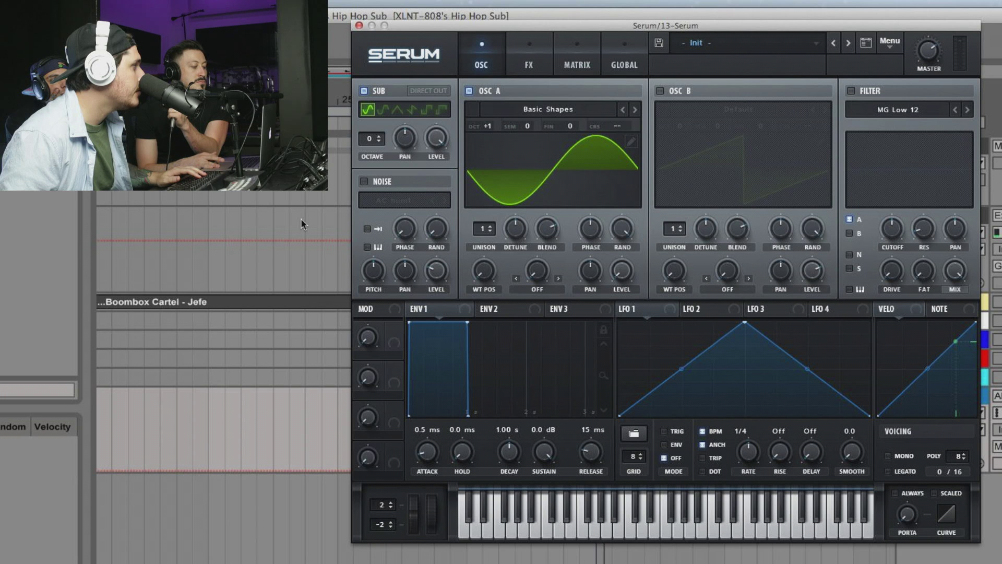
# - Turn on Serum's OSC B and load a wavetable from the Analog category into it
pyautogui.click(660, 91)
pyautogui.click(705, 108)
pyautogui.moveTo(823, 127)
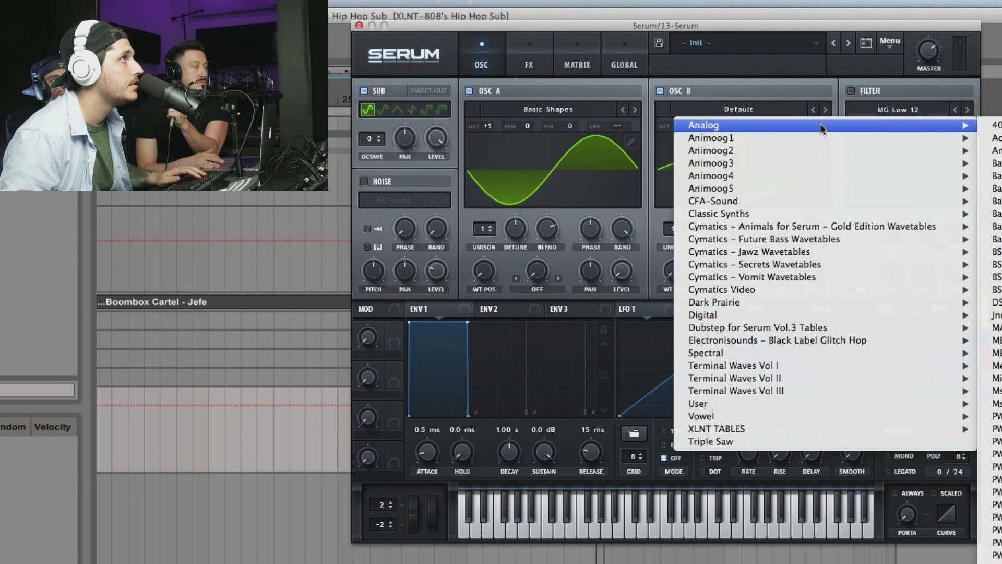
pyautogui.click(992, 176)
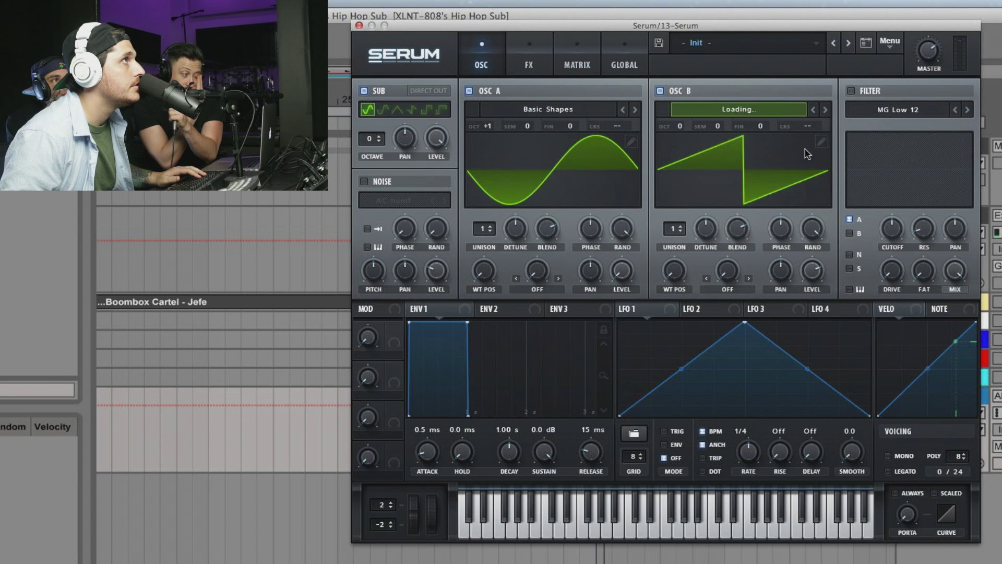
# - Set OSC B's octave to +1 and its semitone offset to +7
pyautogui.click(679, 130)
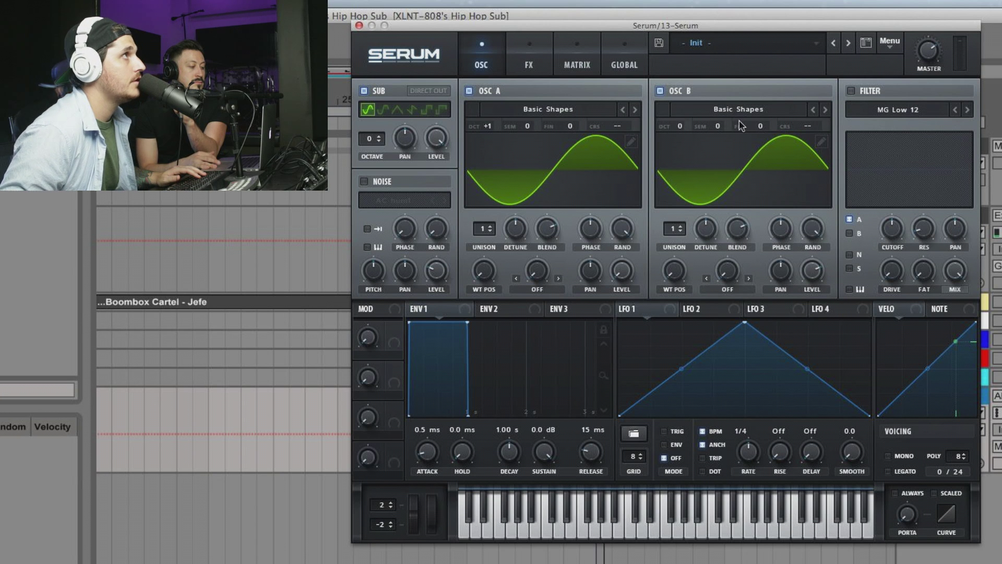
pyautogui.moveTo(680, 128); pyautogui.dragTo(727, 92)
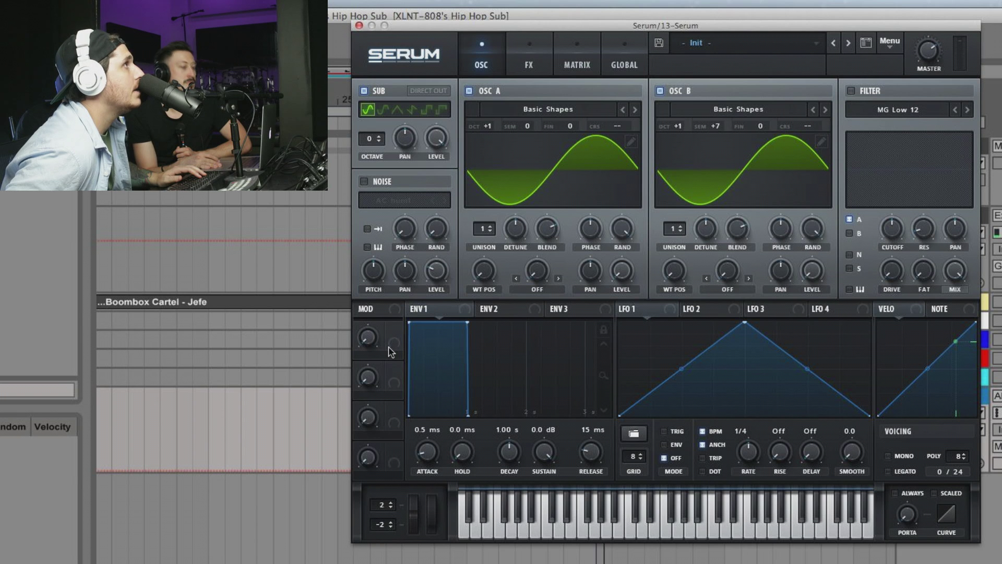
# - Assign Macro 1 to OSC A's level and rename the macro 1ST OCTAVE
pyautogui.moveTo(394, 331); pyautogui.dragTo(619, 270)
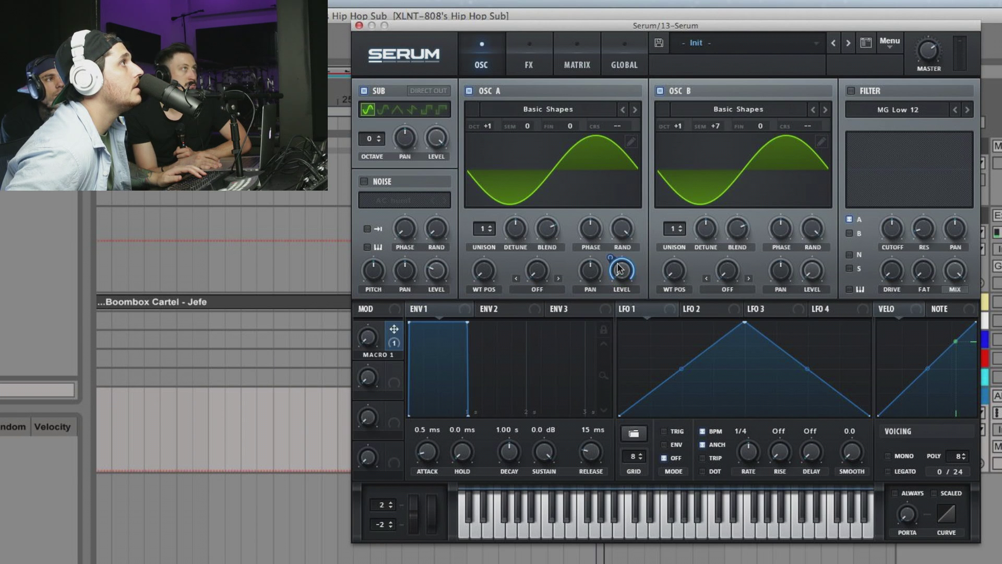
pyautogui.doubleClick(383, 355)
pyautogui.write('1ST')
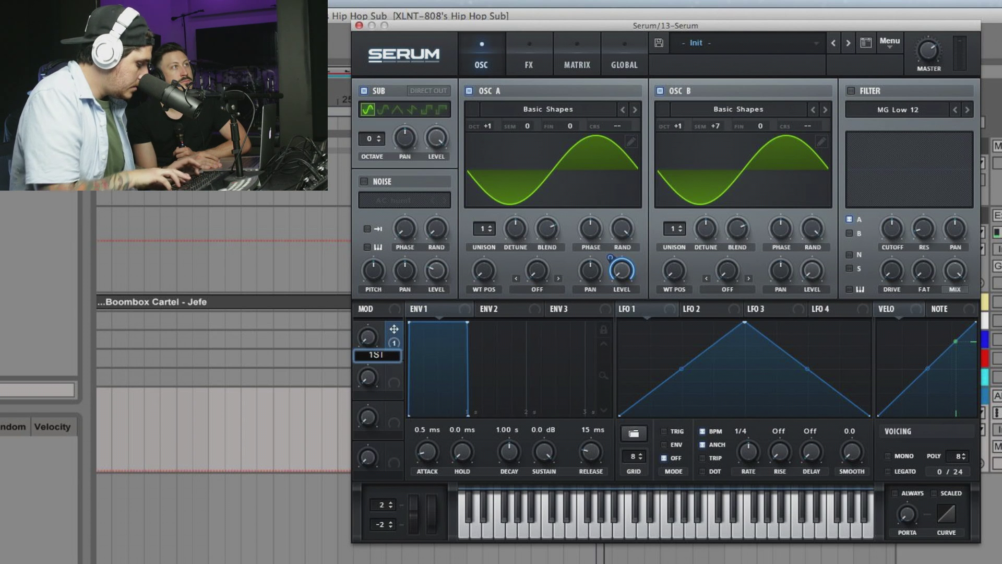
pyautogui.write(' O')
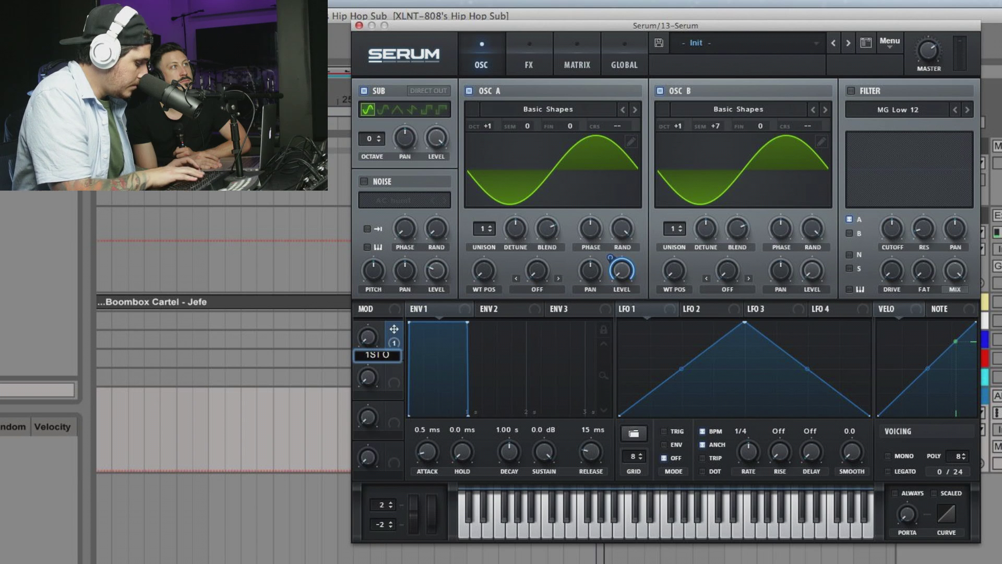
pyautogui.write('CTAVE')
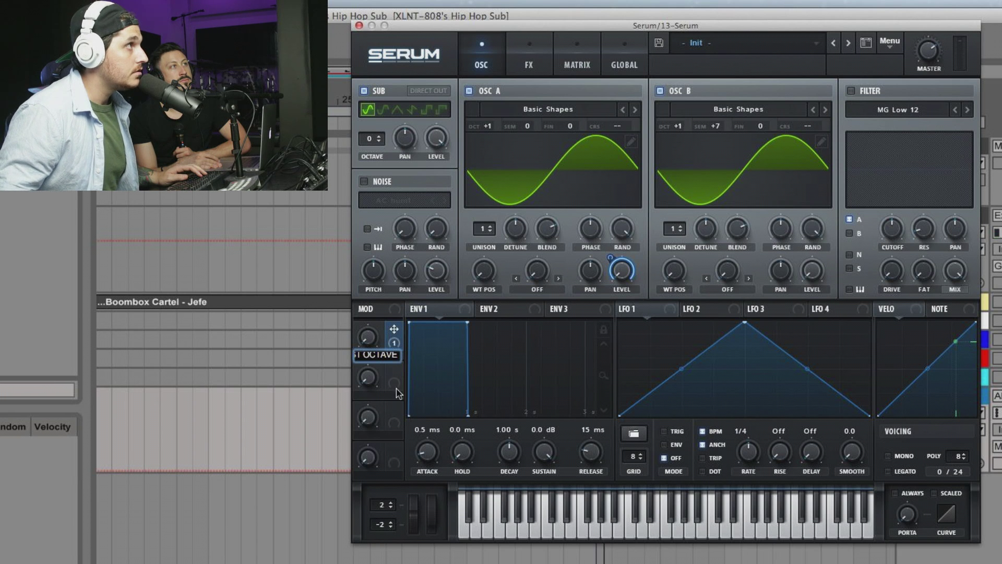
pyautogui.press('Return')
# - Assign Macro 2 to OSC B's level and rename the macro 2ND OCTAVE
pyautogui.moveTo(392, 385); pyautogui.dragTo(812, 270)
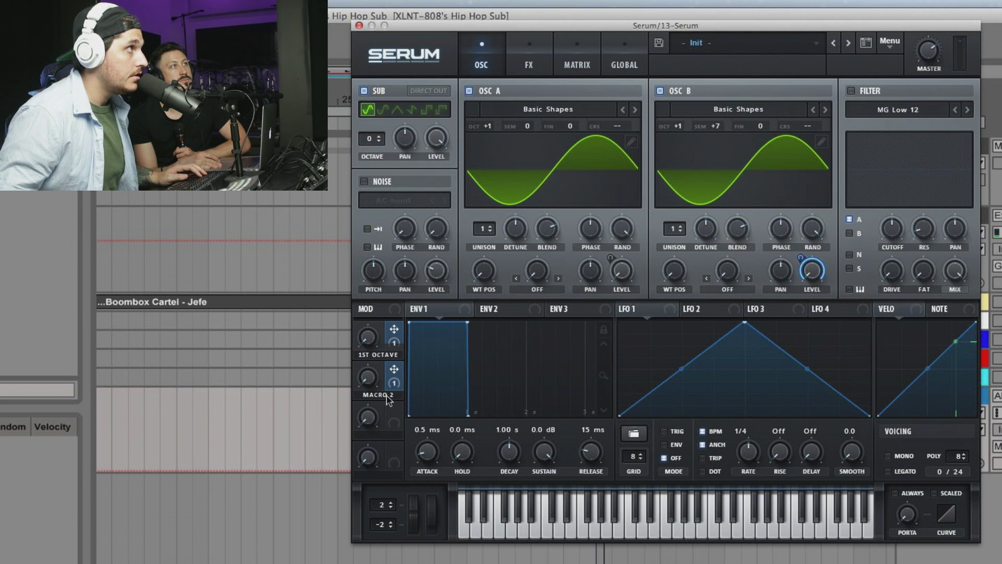
pyautogui.doubleClick(386, 396)
pyautogui.write('2')
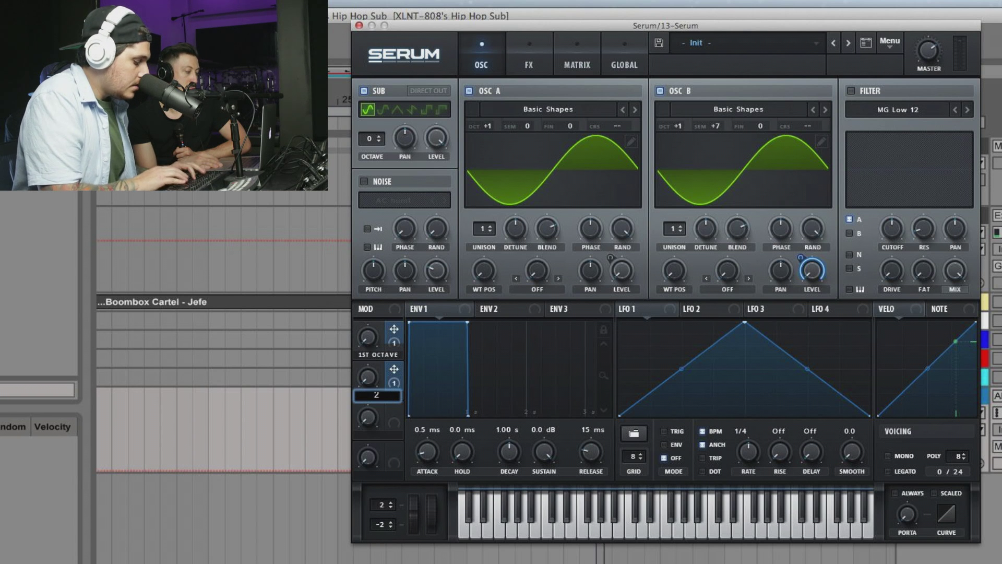
pyautogui.write('ND OCTA')
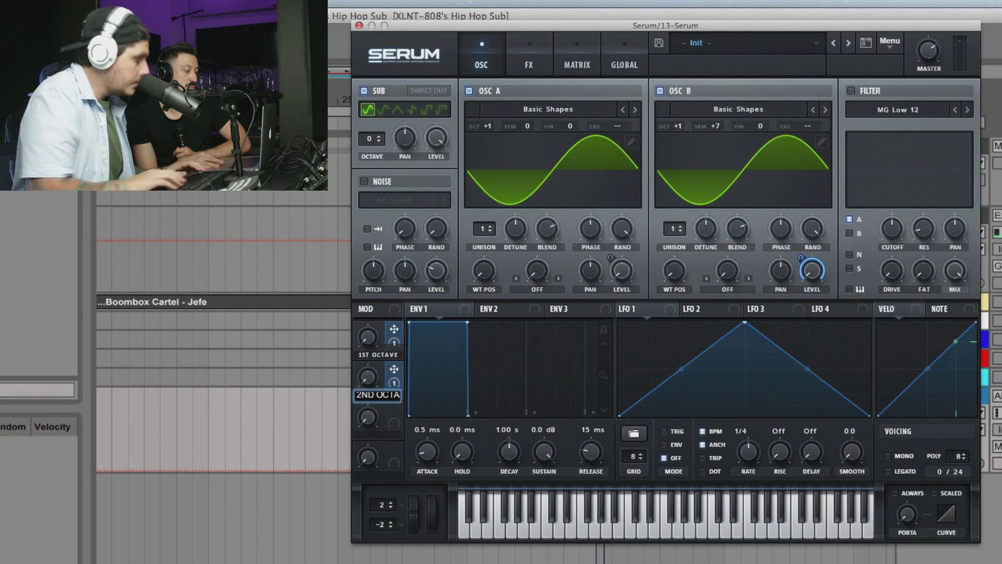
pyautogui.write('VE')
pyautogui.press('Return')
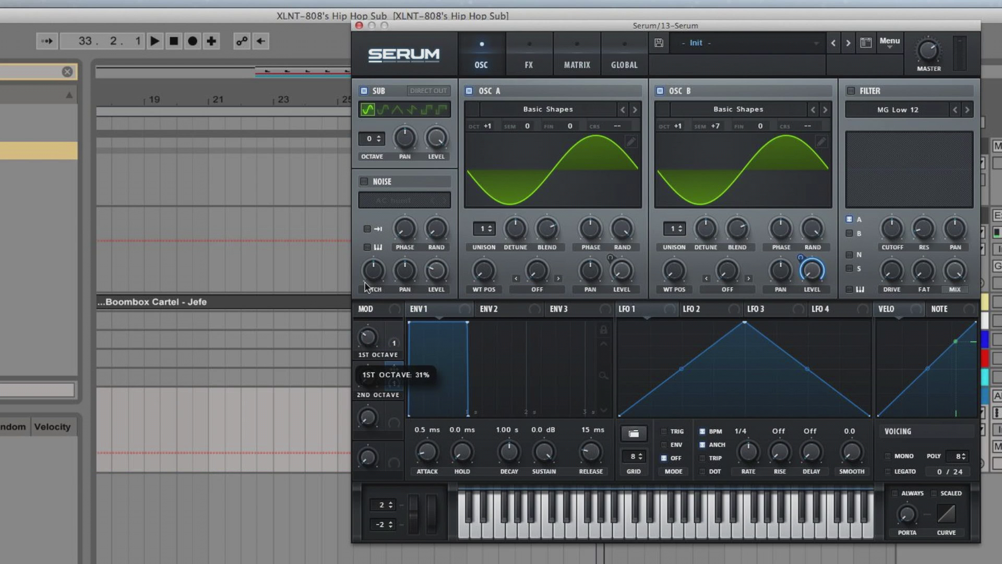
# - Audition the Serum note from bar 33 while varying the 1ST OCTAVE macro
pyautogui.press('space')
pyautogui.moveTo(367, 336); pyautogui.dragTo(362, 302)
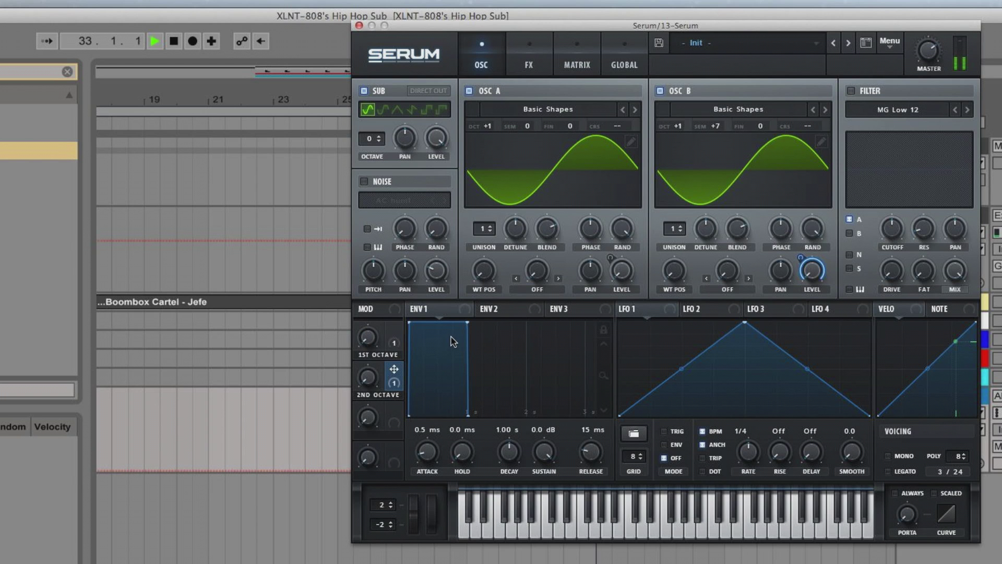
pyautogui.press('space')
# - Shape Envelope 1 with minimum sustain, a 1.81 s decay, a 1.15 s release and a 25 ms attack
pyautogui.moveTo(466, 322); pyautogui.dragTo(505, 464)
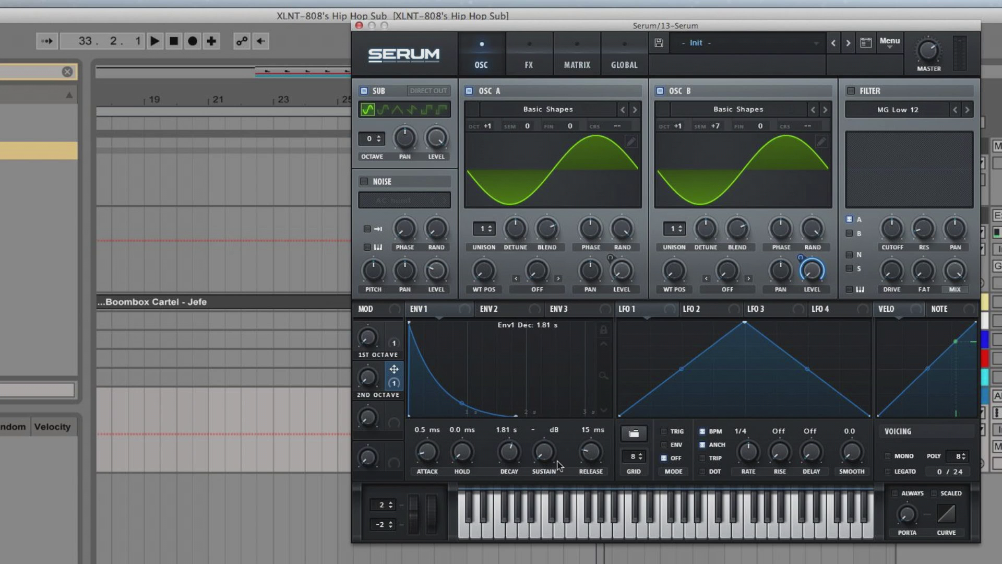
pyautogui.moveTo(583, 459); pyautogui.dragTo(588, 425)
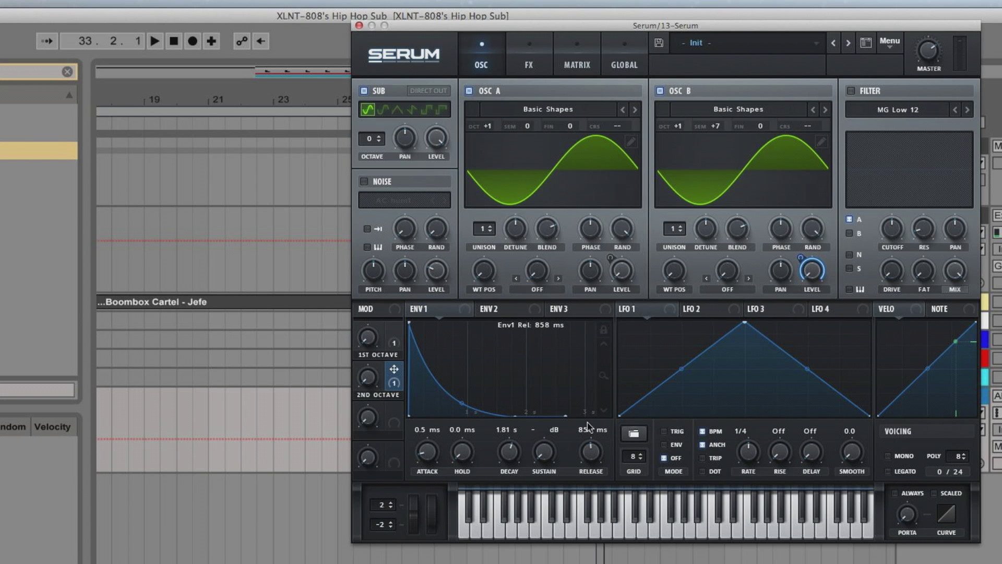
pyautogui.doubleClick(589, 460)
pyautogui.moveTo(589, 459); pyautogui.dragTo(589, 421)
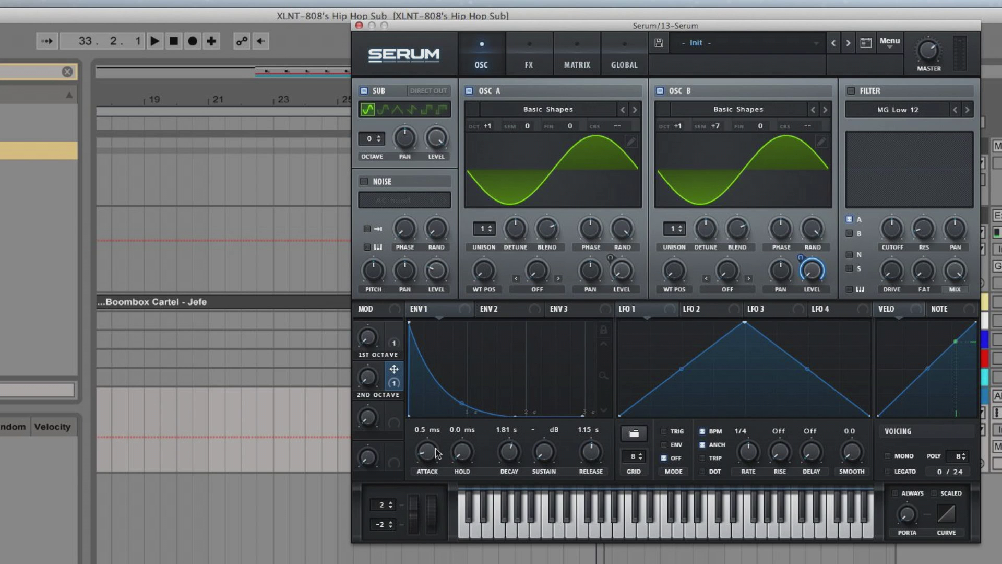
pyautogui.moveTo(428, 454); pyautogui.dragTo(424, 436)
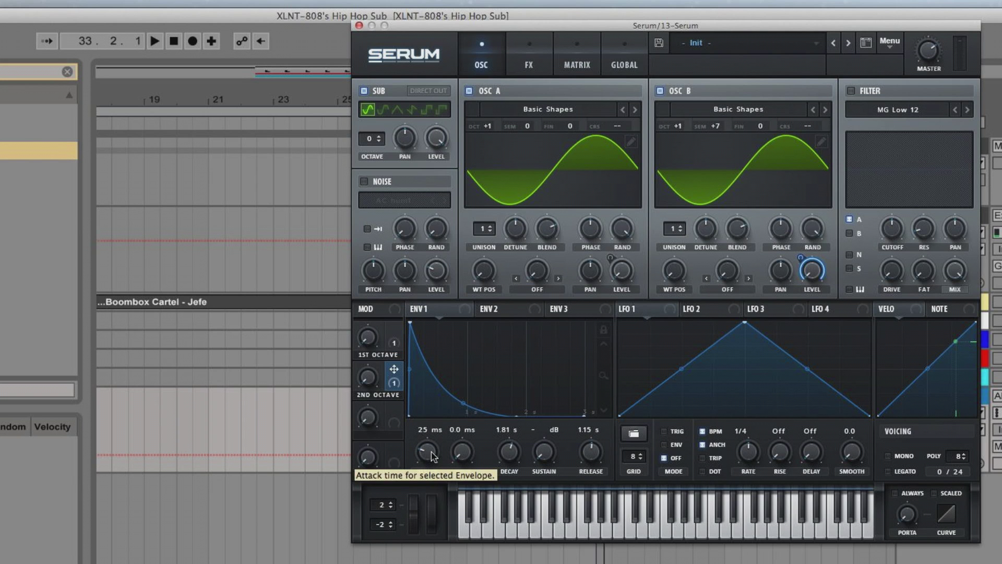
# - Set Envelope 1's decay to 10 ms and its sustain to 0.0 dB, and play the result
pyautogui.moveTo(514, 456); pyautogui.dragTo(512, 467)
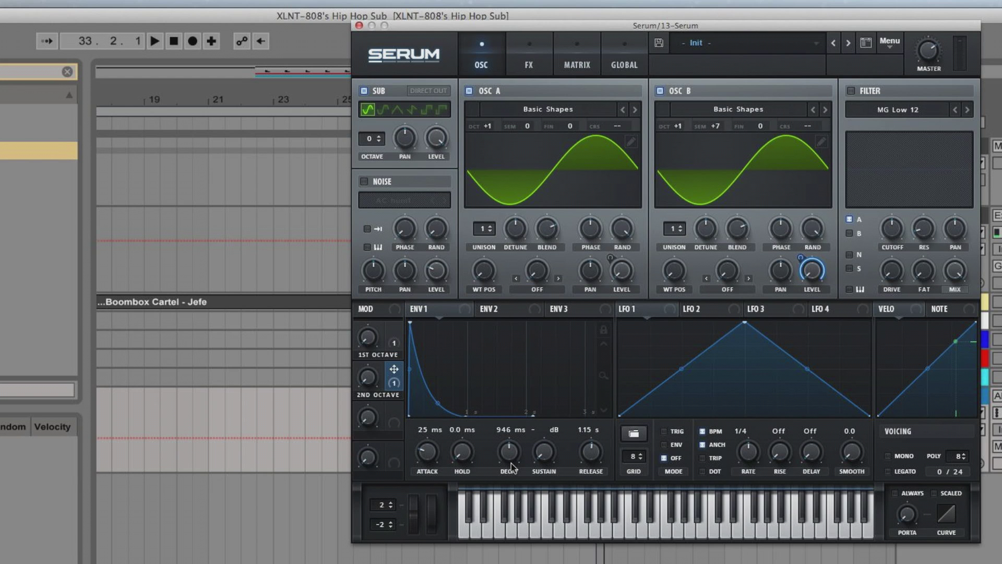
pyautogui.moveTo(511, 467); pyautogui.dragTo(506, 489)
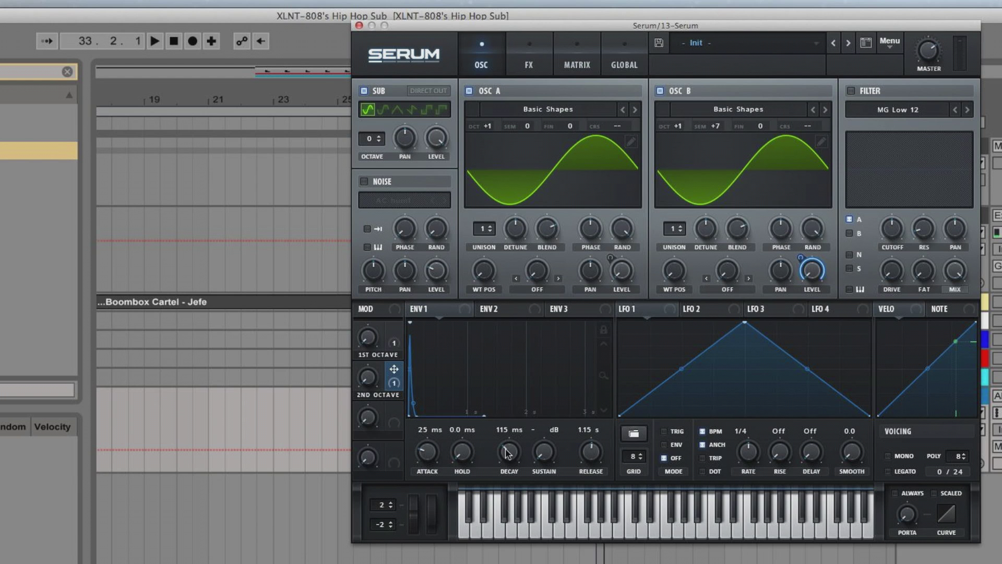
pyautogui.moveTo(546, 462); pyautogui.dragTo(503, 459)
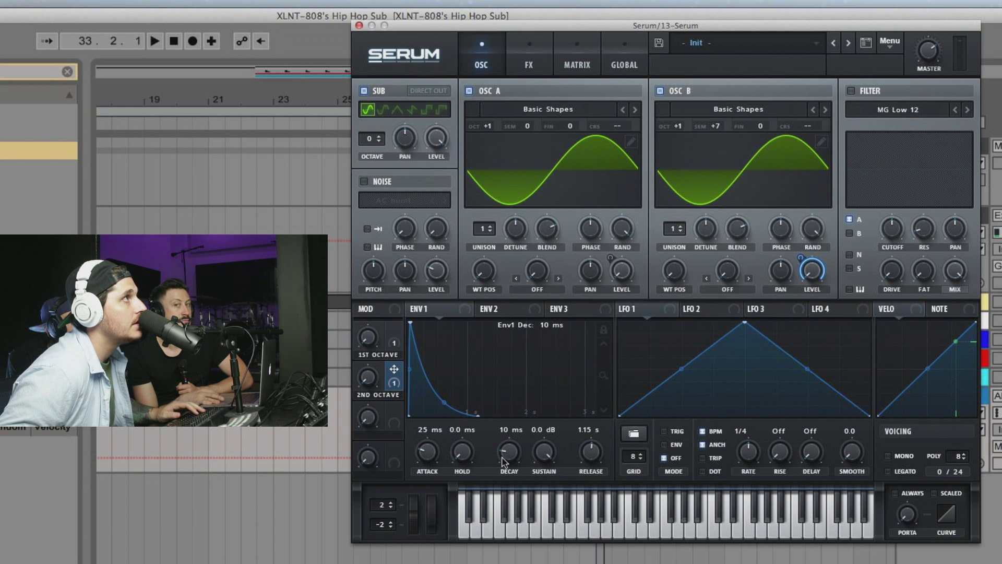
pyautogui.press('space')
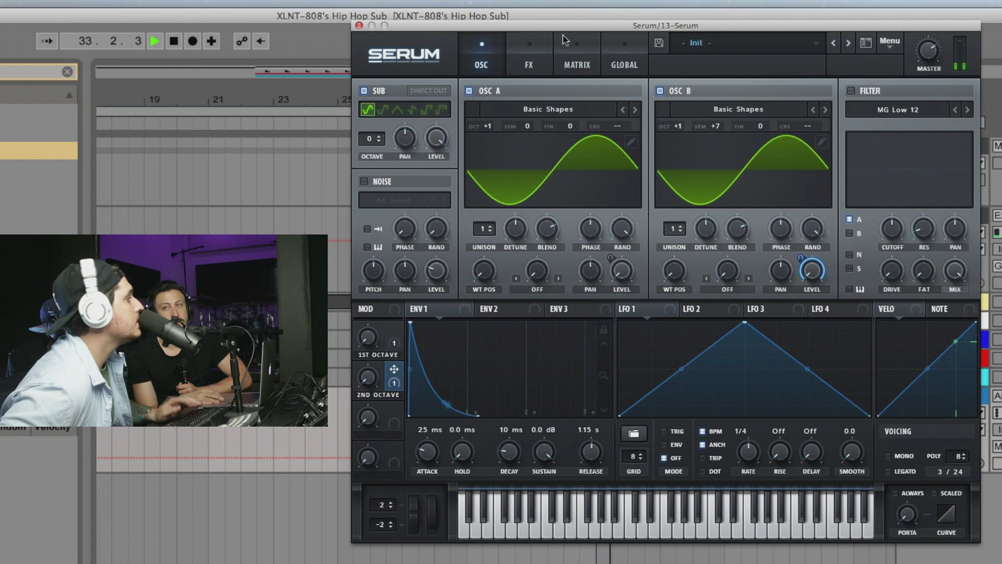
# - Turn on Serum's Distortion effect and open its list of distortion types
pyautogui.click(514, 71)
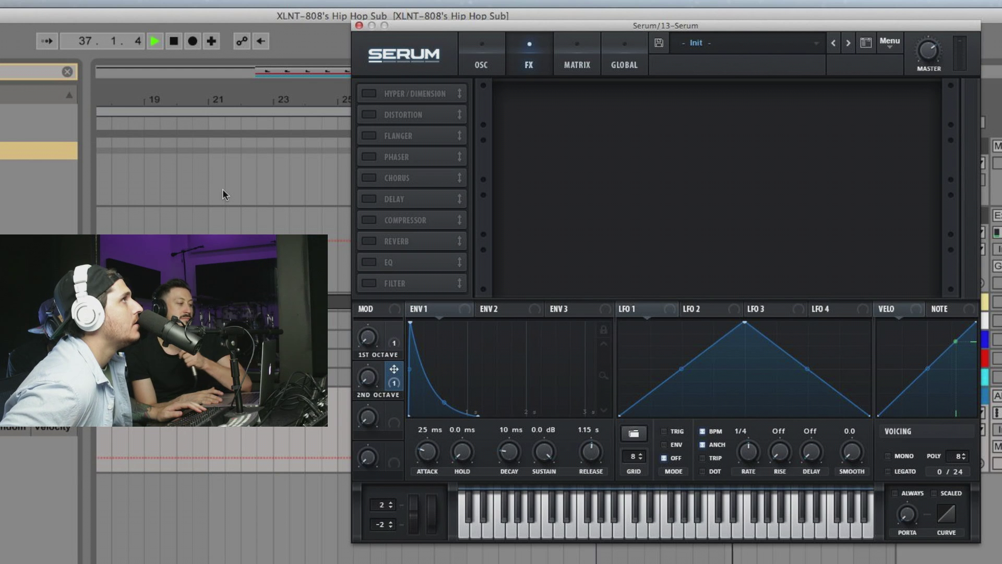
pyautogui.click(369, 114)
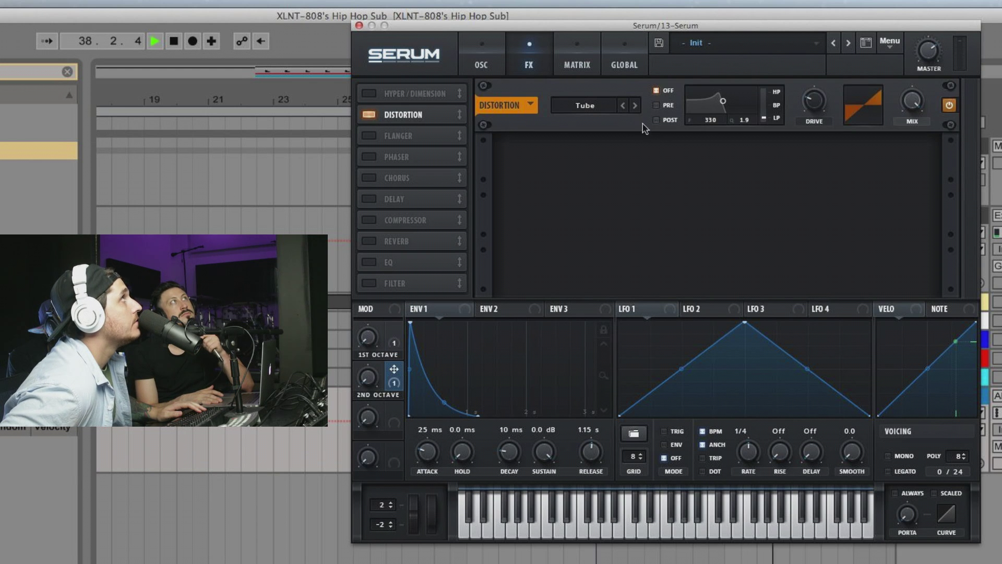
pyautogui.click(615, 105)
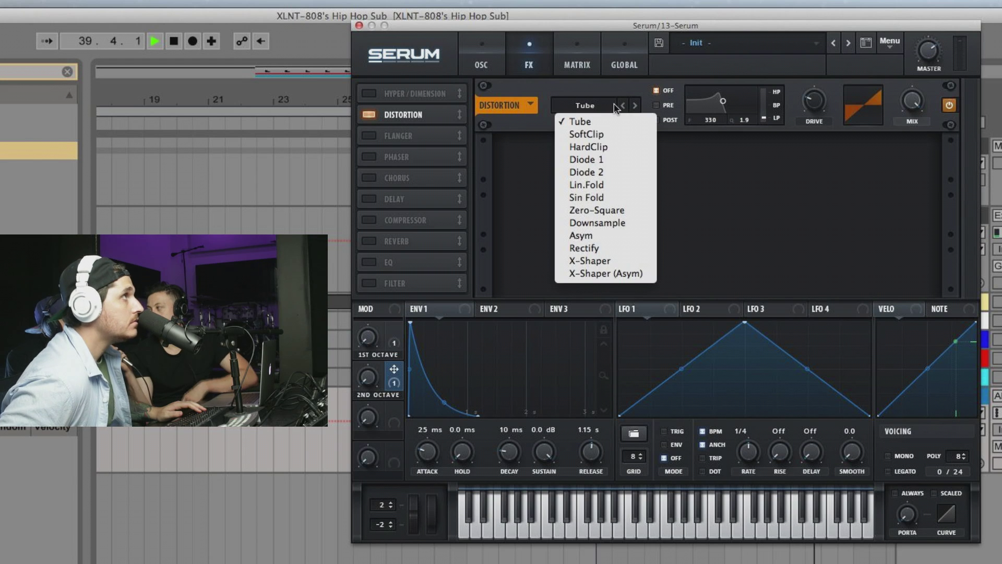